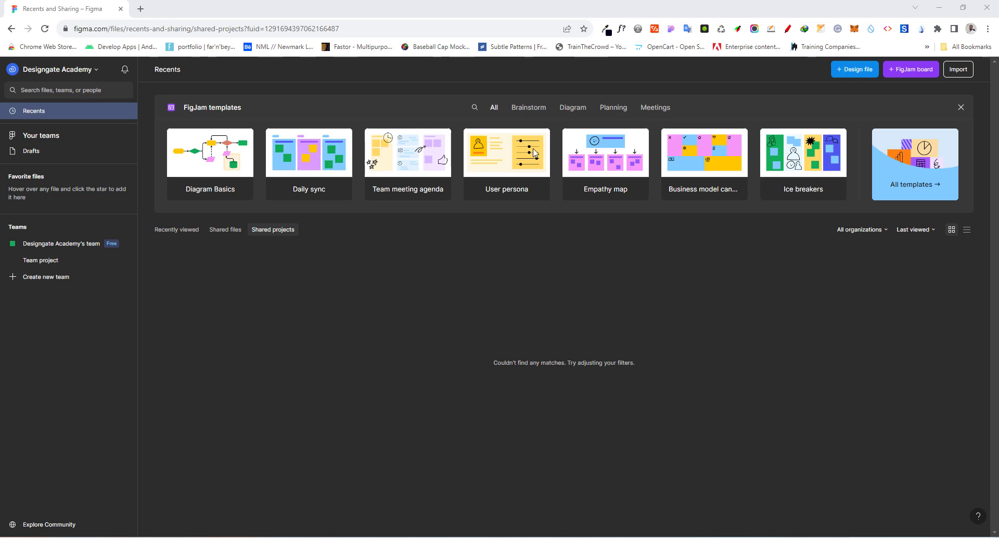
Create a new design file and name it "Designgate UIUX Bootcamp"
{"action": "left_click", "coordinate": [852, 73]}
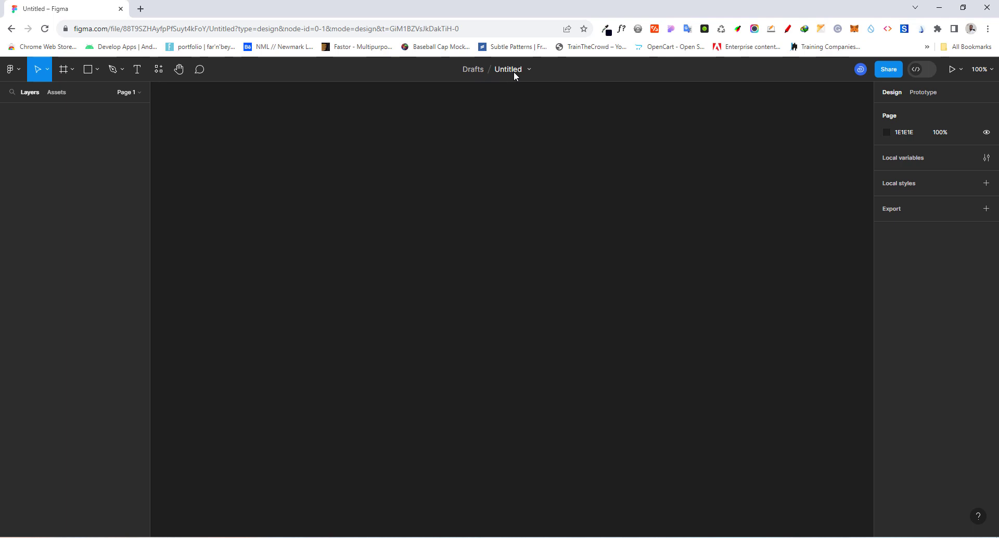
{"action": "left_click", "coordinate": [504, 68]}
{"action": "type", "text": "Design te"}
{"action": "type", "text": " UIUX B"}
{"action": "type", "text": "oot"}
{"action": "type", "text": "camp"}
{"action": "left_click", "coordinate": [476, 70]}
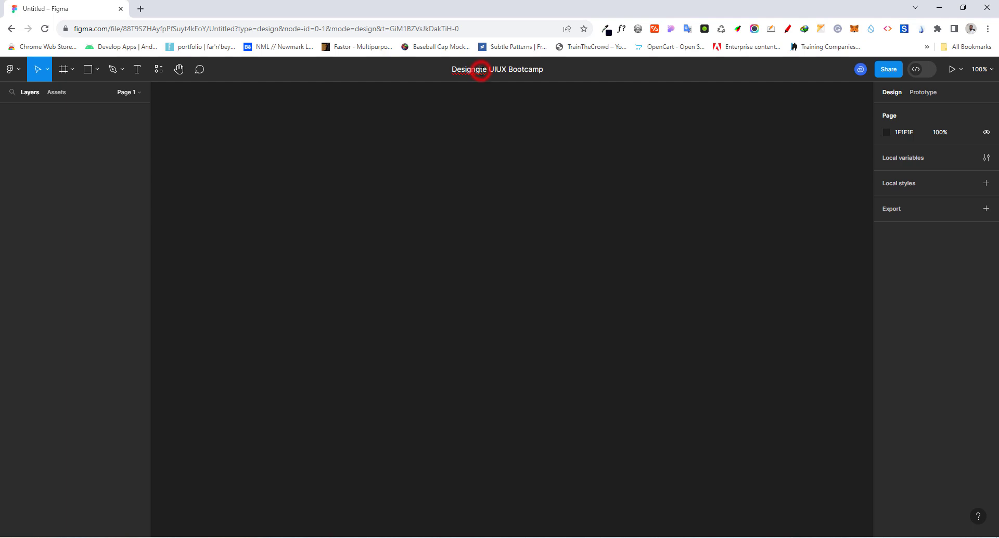
{"action": "type", "text": "at"}
{"action": "left_click", "coordinate": [498, 115]}
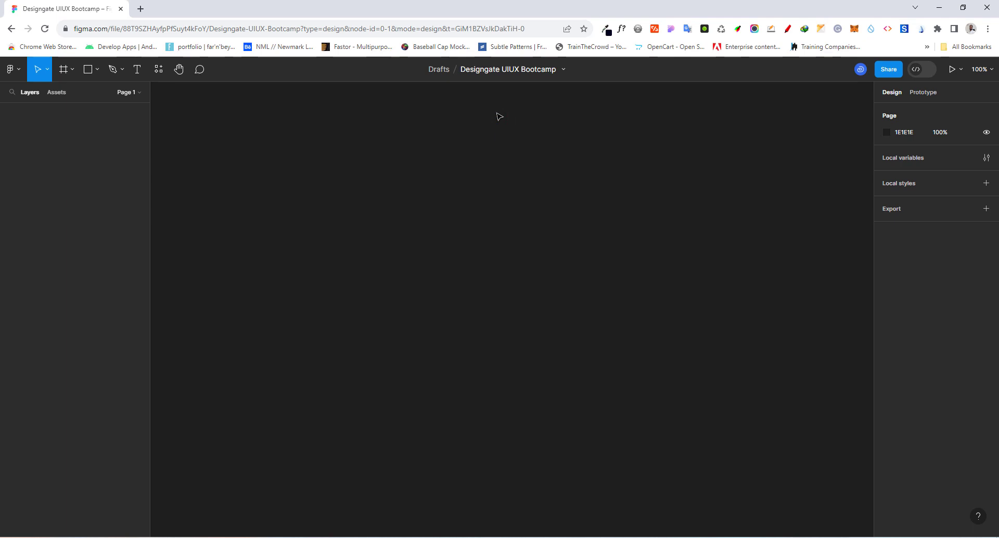
{"action": "left_click", "coordinate": [564, 69]}
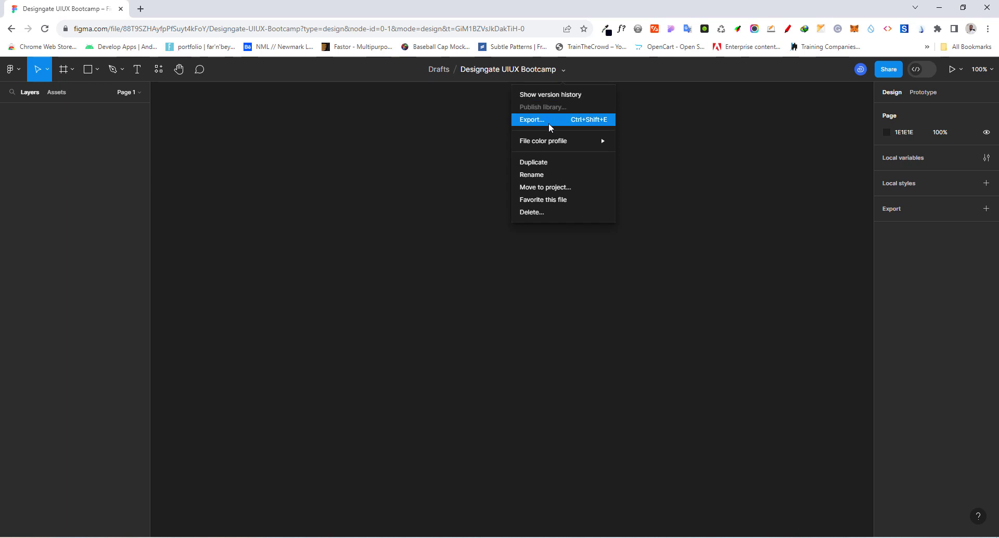
{"action": "mouse_move", "coordinate": [548, 146]}
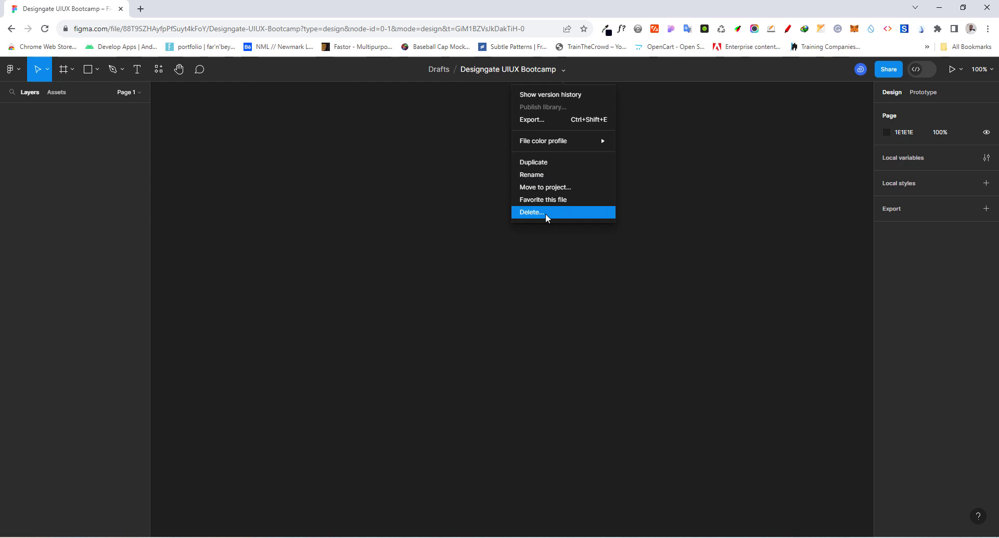
{"action": "left_click", "coordinate": [479, 122]}
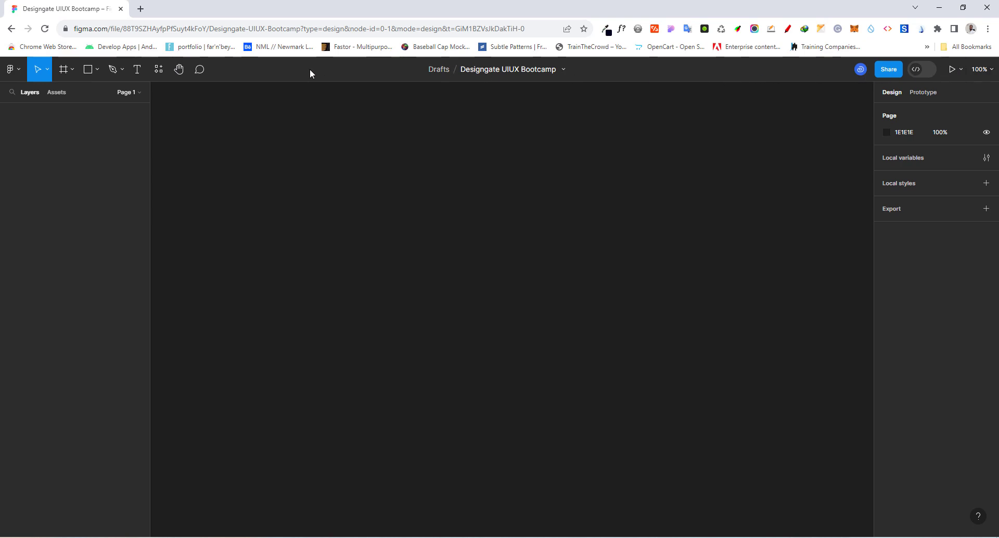
{"action": "left_click", "coordinate": [17, 73]}
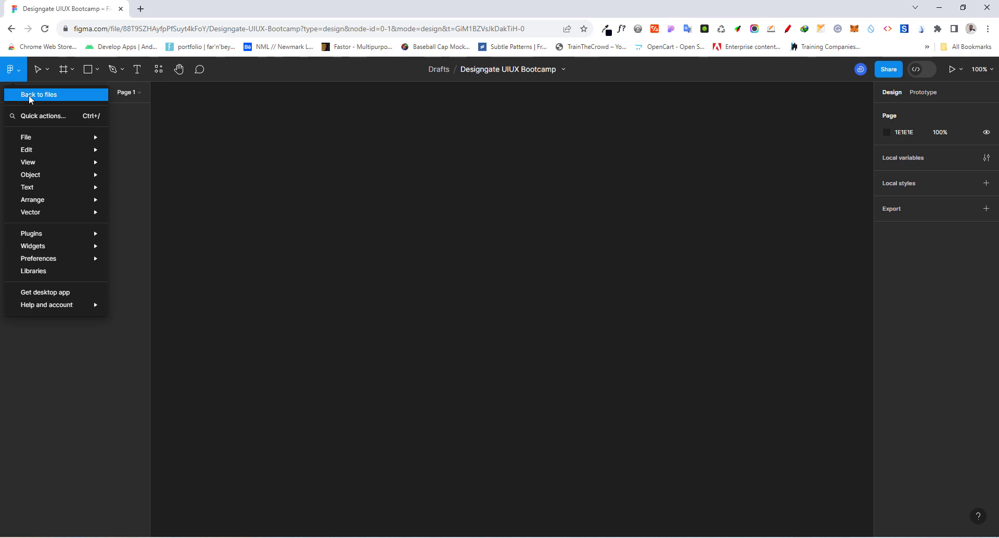
{"action": "mouse_move", "coordinate": [29, 138]}
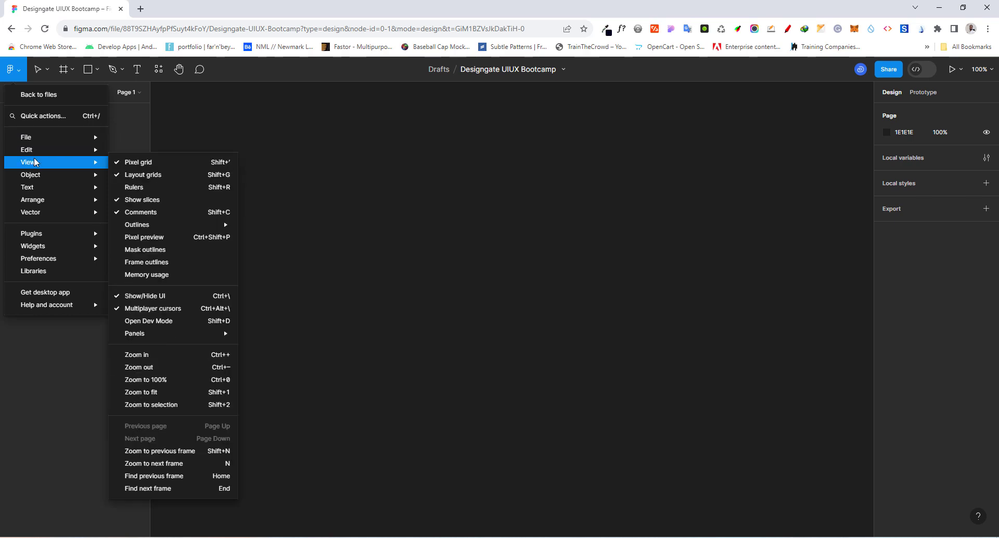
{"action": "mouse_move", "coordinate": [35, 202]}
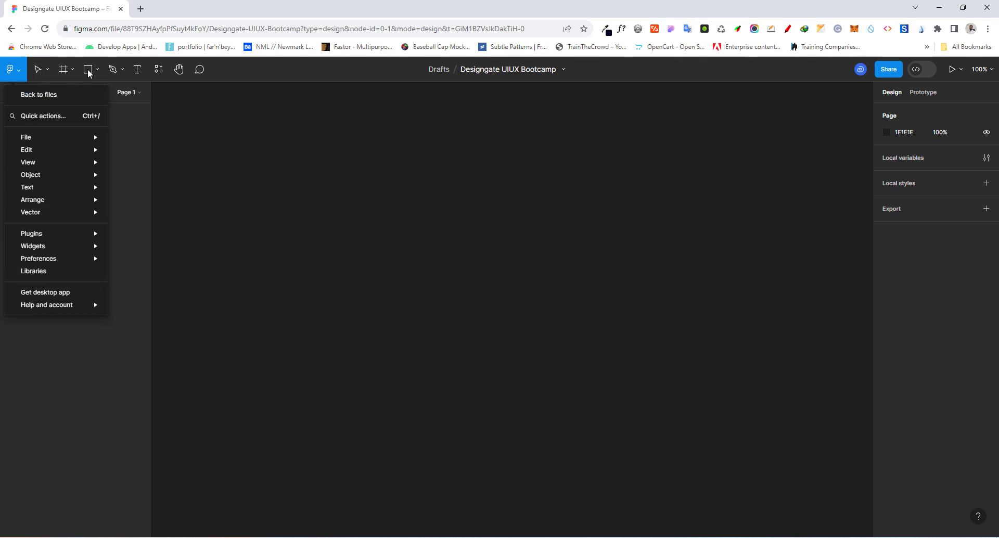
{"action": "left_click", "coordinate": [224, 67]}
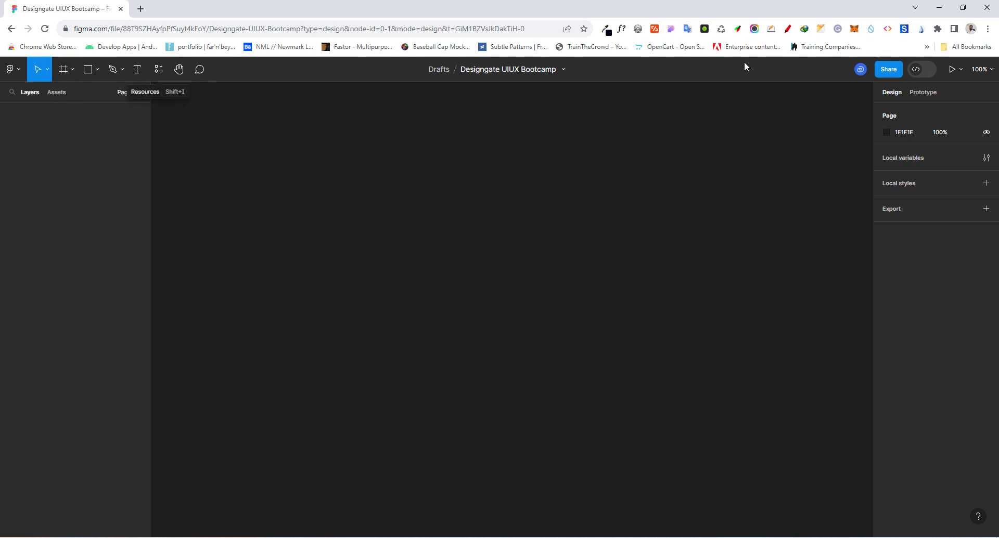
{"action": "left_click", "coordinate": [859, 74]}
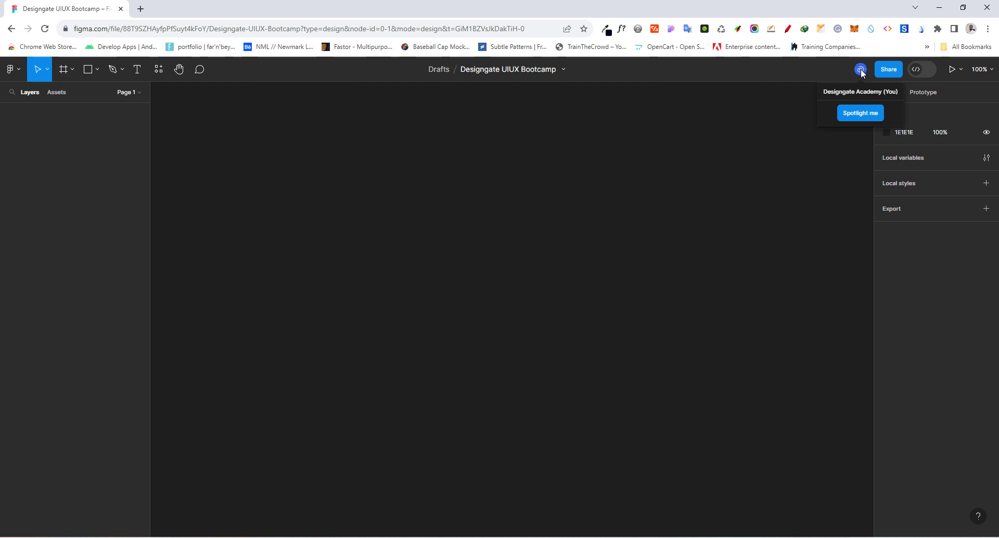
{"action": "left_click", "coordinate": [846, 74]}
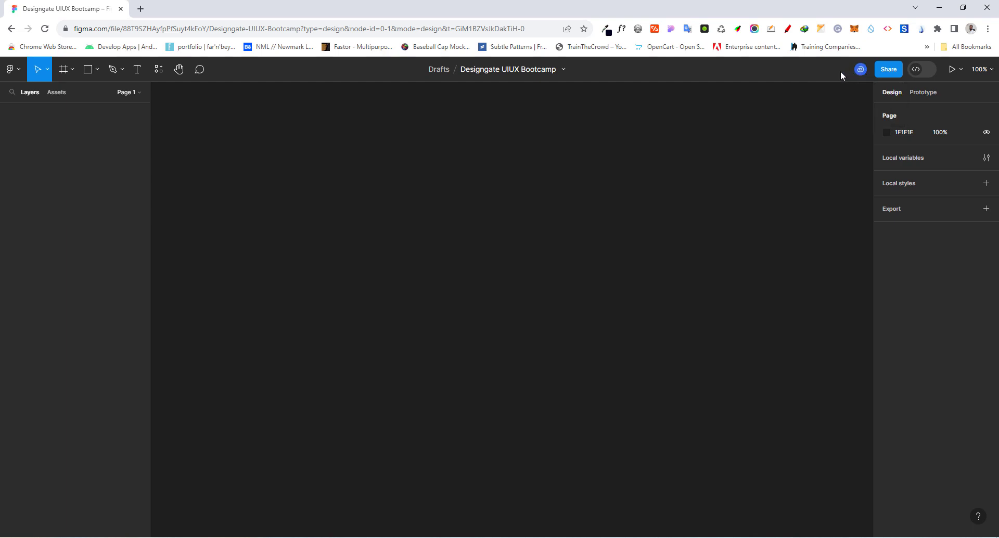
{"action": "left_click", "coordinate": [861, 70]}
Review the file's sharing options and the available invite permission levels, and leave them as they are
{"action": "left_click", "coordinate": [889, 70]}
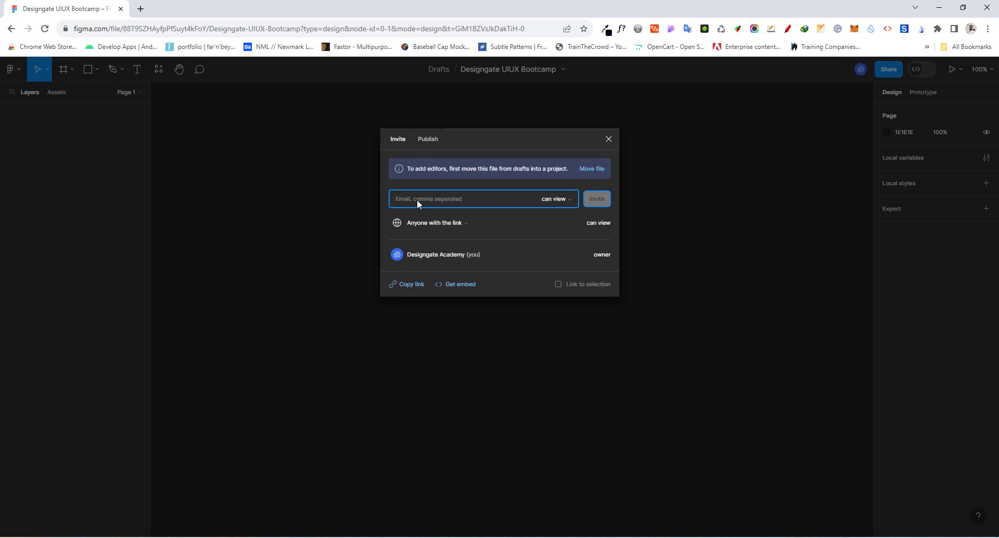
{"action": "left_click", "coordinate": [566, 198]}
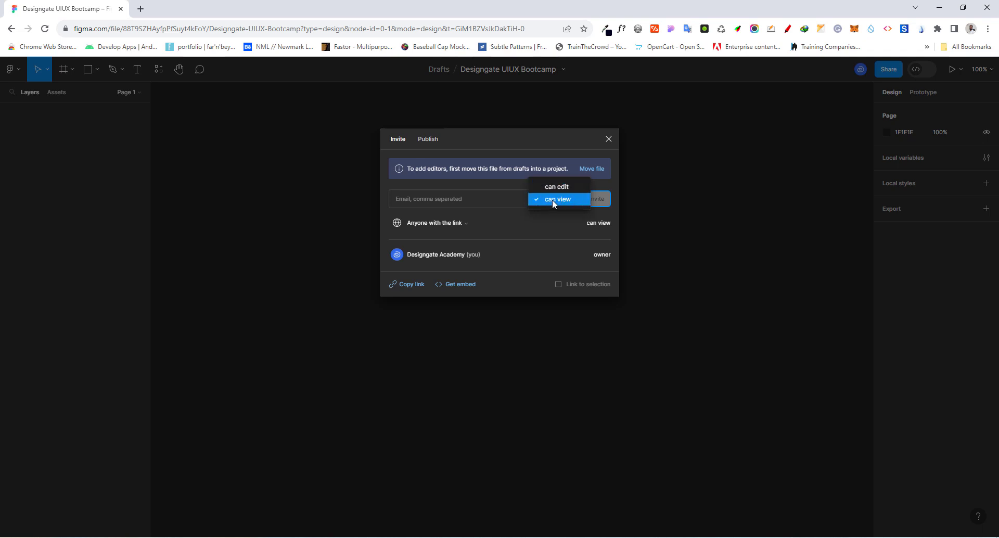
{"action": "left_click", "coordinate": [551, 202]}
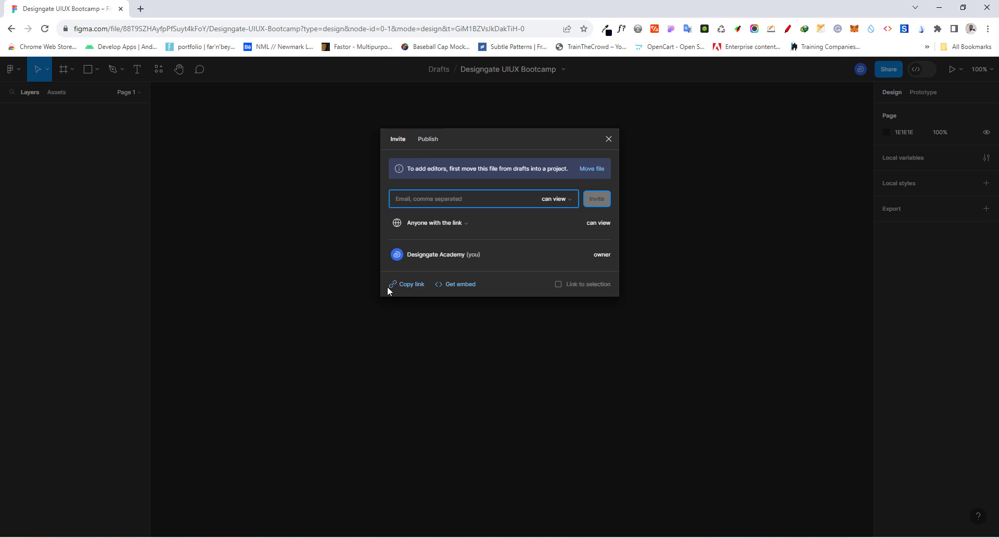
{"action": "left_click", "coordinate": [608, 139]}
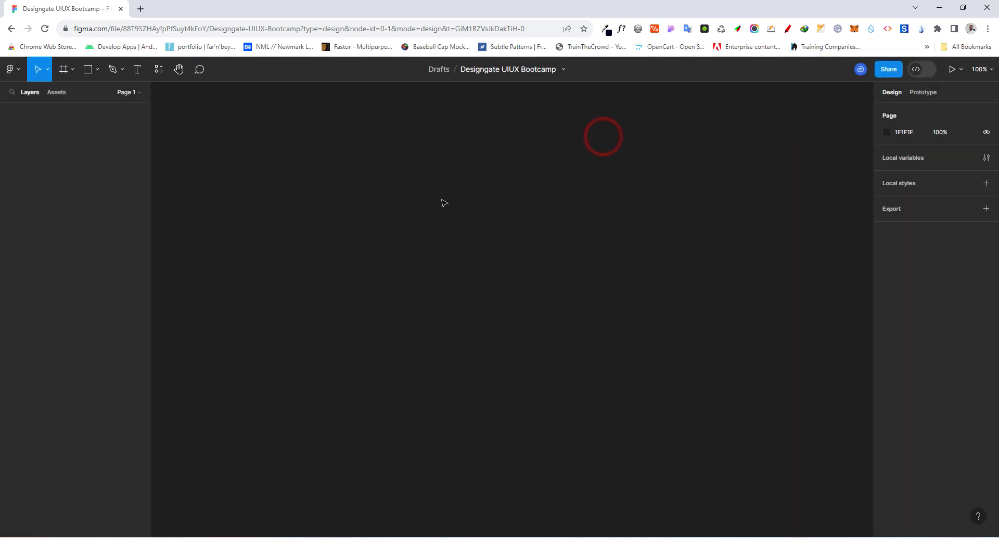
Take a look at Dev Mode, return to Design Mode, and view the file's component assets
{"action": "left_click", "coordinate": [917, 70]}
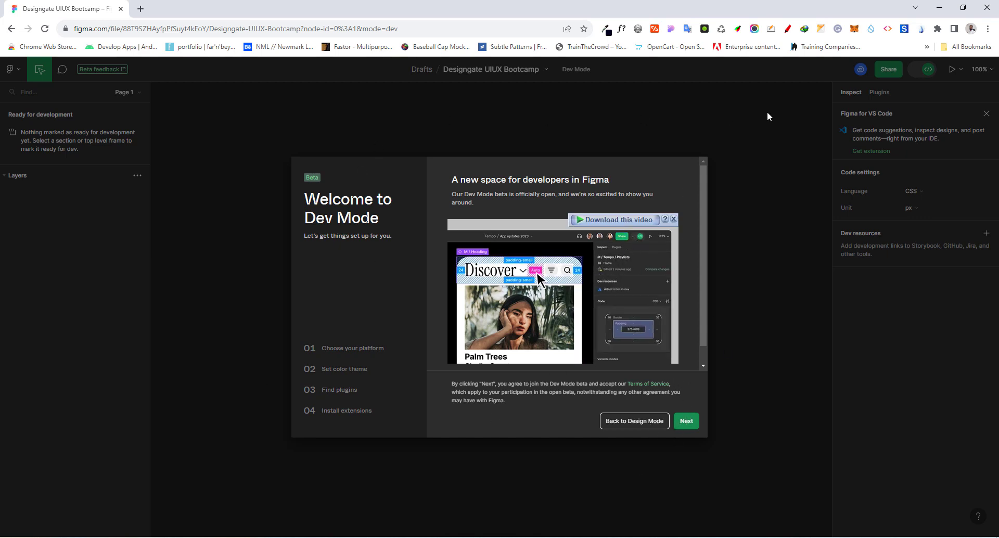
{"action": "left_click", "coordinate": [623, 423]}
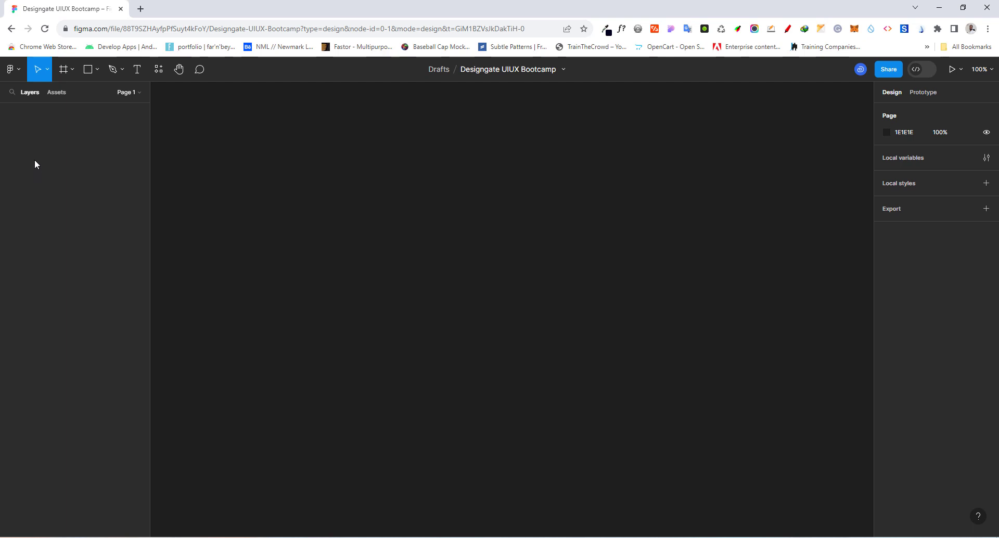
{"action": "left_click", "coordinate": [56, 94]}
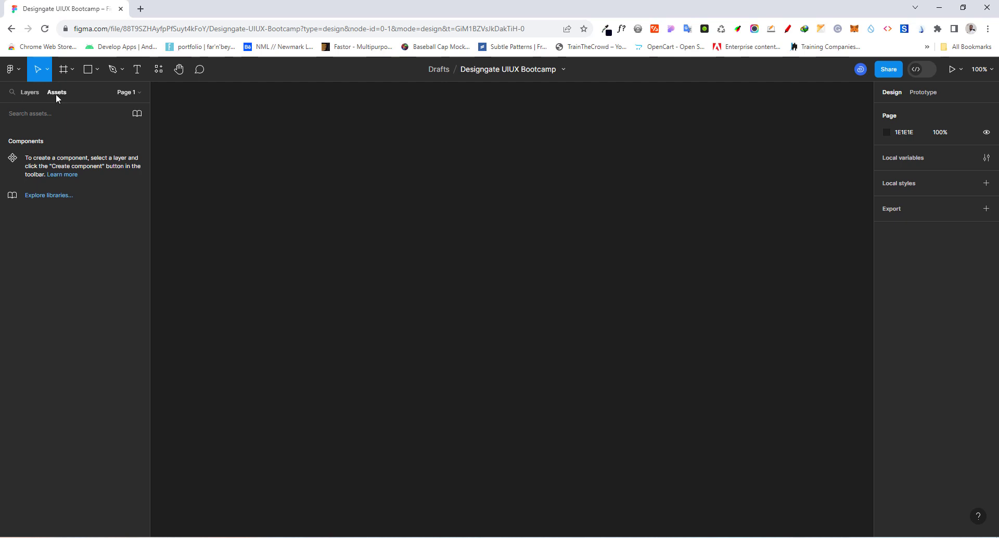
{"action": "left_click", "coordinate": [29, 92]}
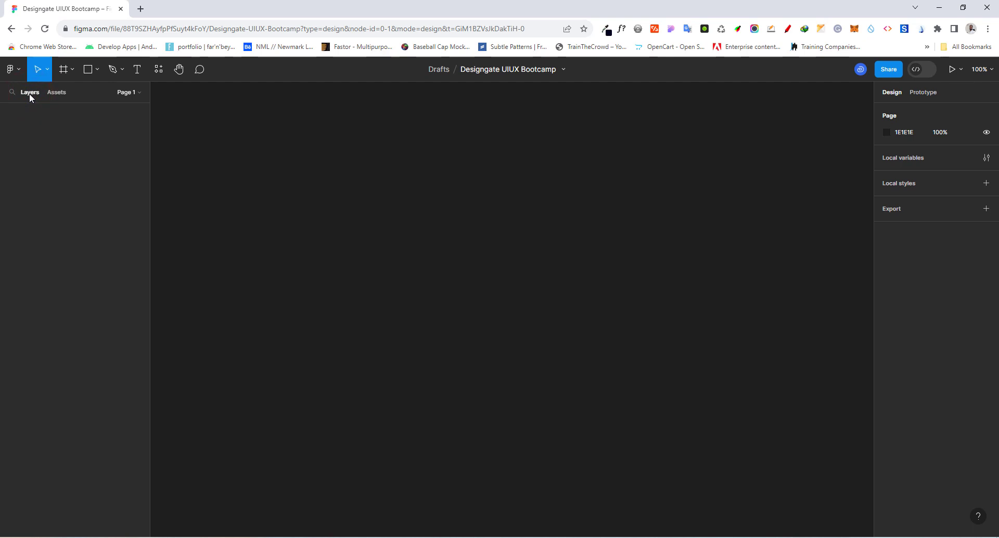
{"action": "left_click", "coordinate": [56, 93]}
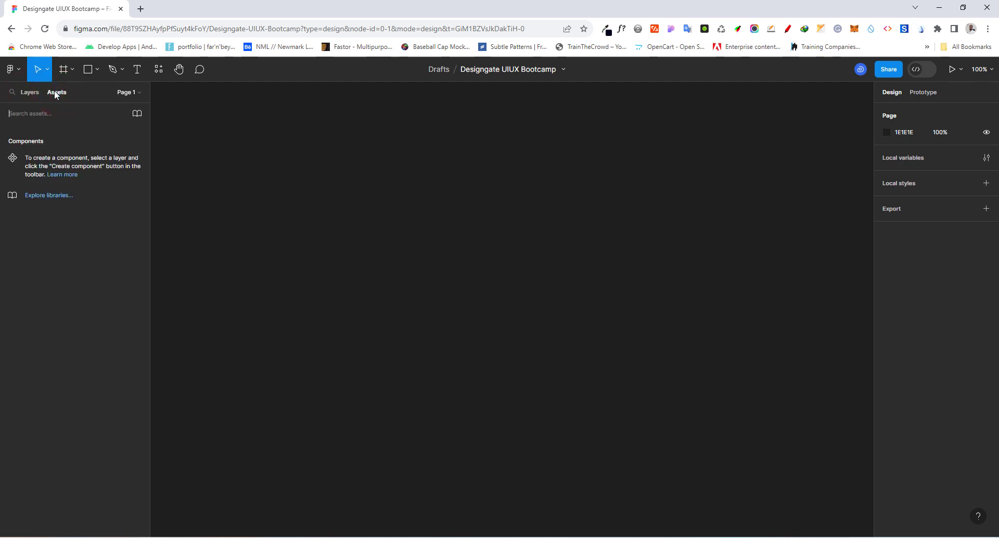
Rename the file's first page, Page 1, as Cover
{"action": "left_click", "coordinate": [135, 92]}
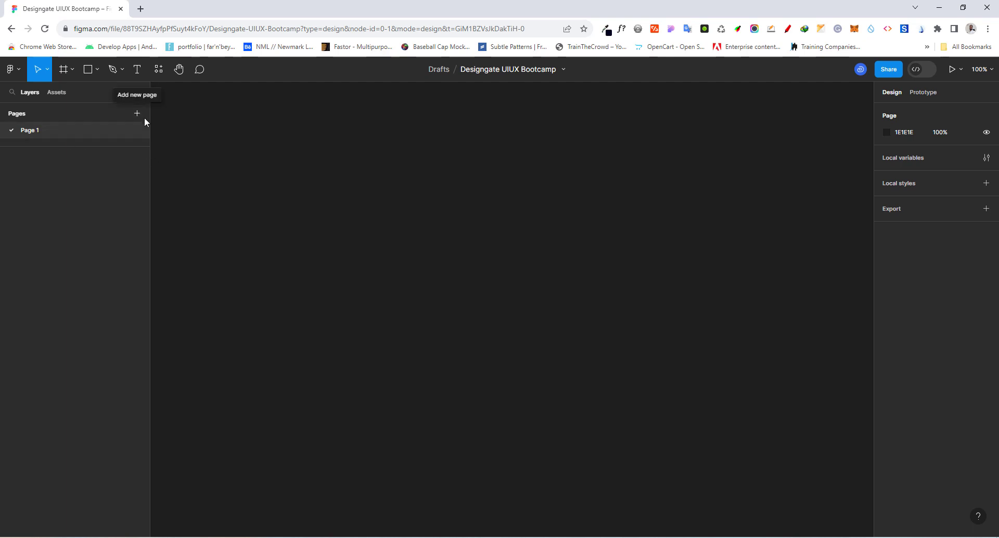
{"action": "double_click", "coordinate": [31, 130]}
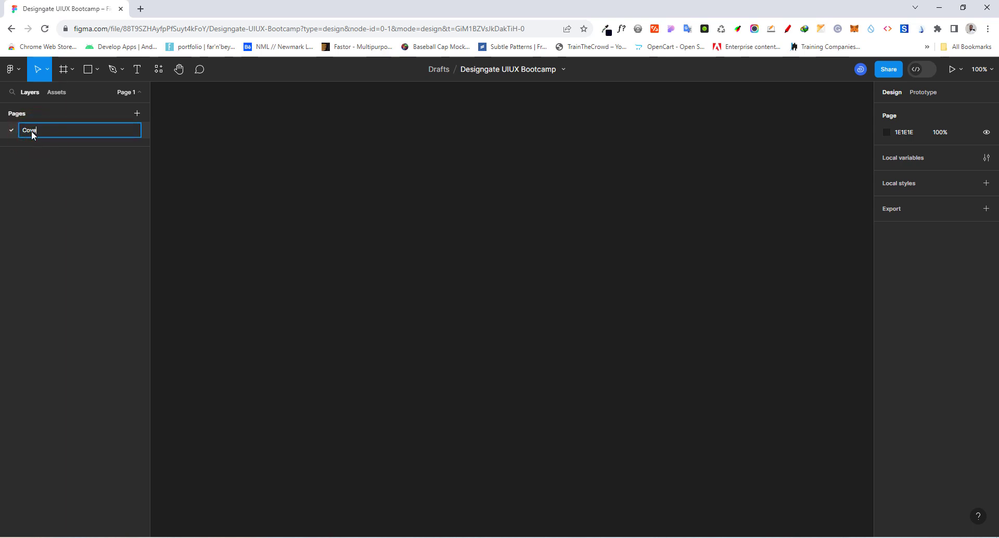
{"action": "key", "text": "Return"}
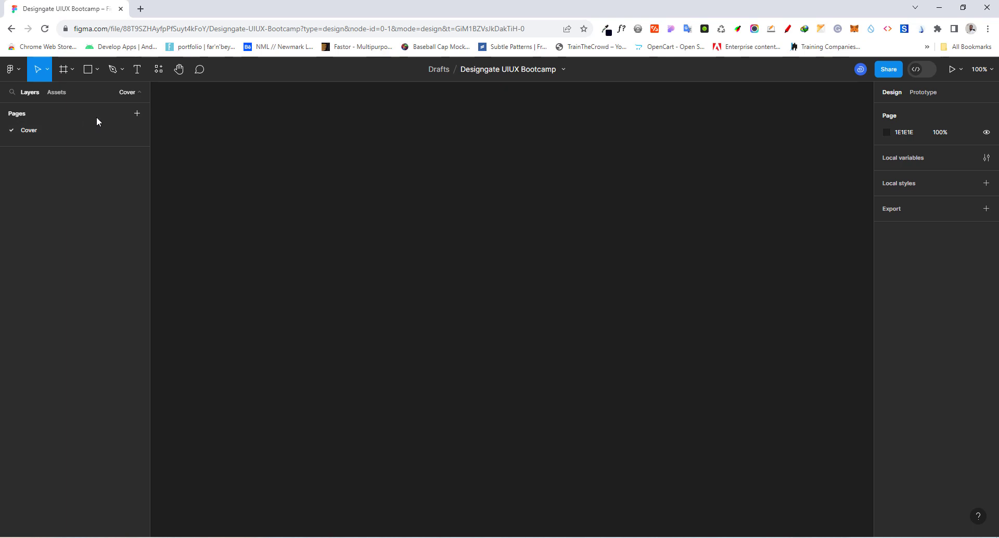
Add two new pages to the file, named Components and App
{"action": "left_click", "coordinate": [137, 113]}
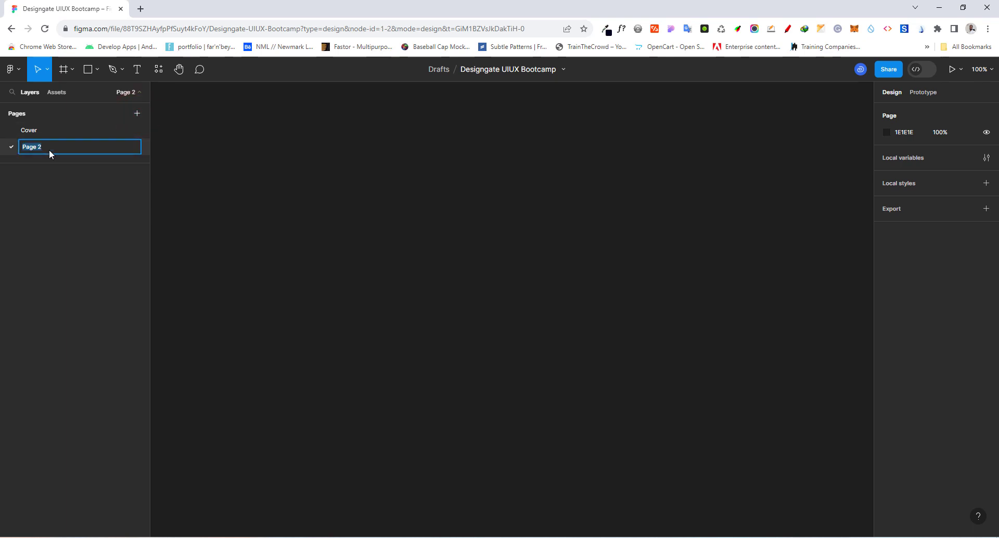
{"action": "type", "text": "Components"}
{"action": "key", "text": "Return"}
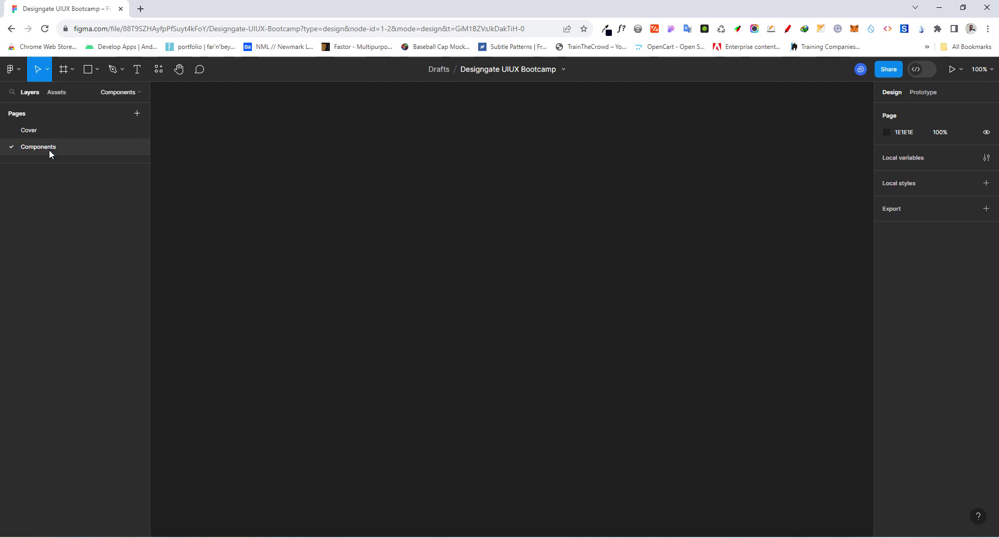
{"action": "left_click", "coordinate": [137, 114]}
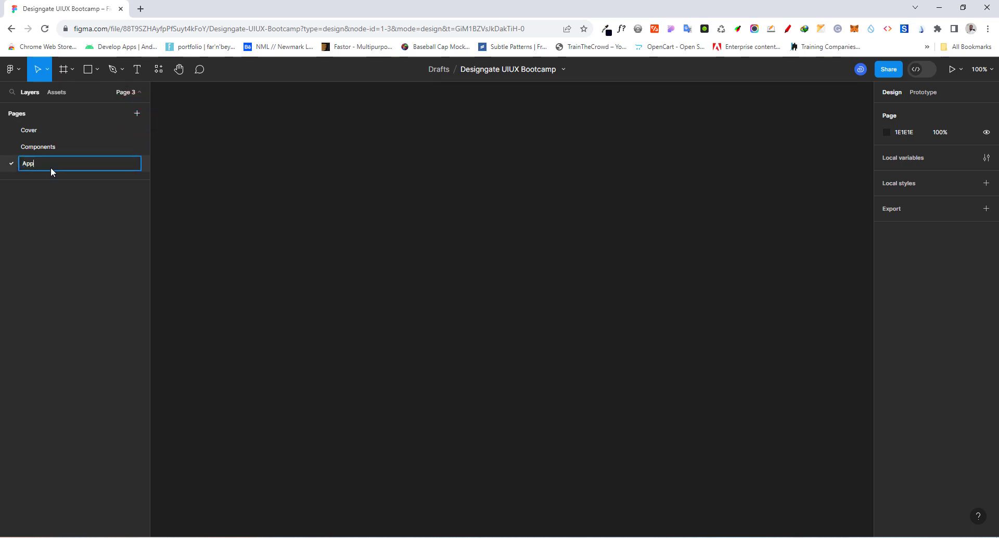
{"action": "key", "text": "Return"}
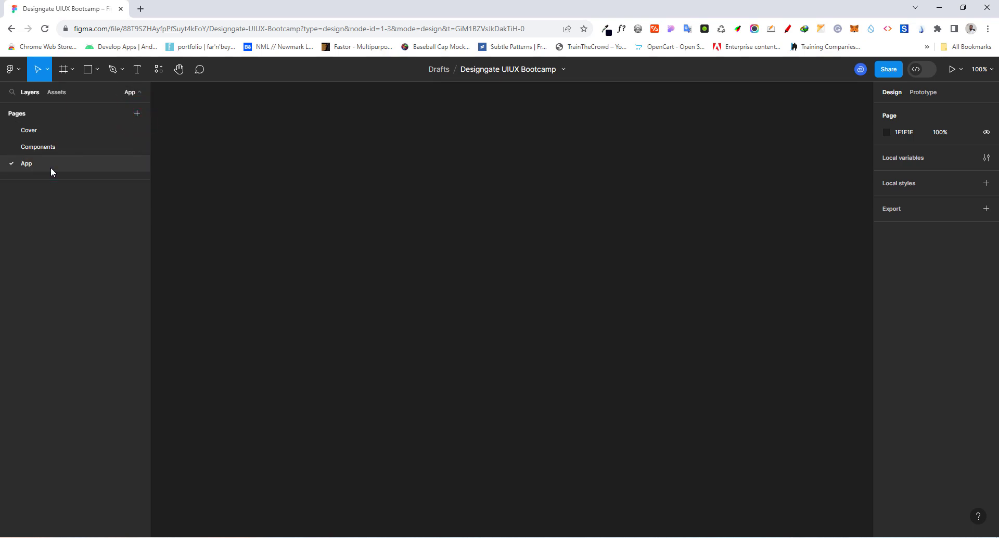
Add two more pages named Website and Presentation, and return to the Cover page
{"action": "left_click", "coordinate": [138, 114]}
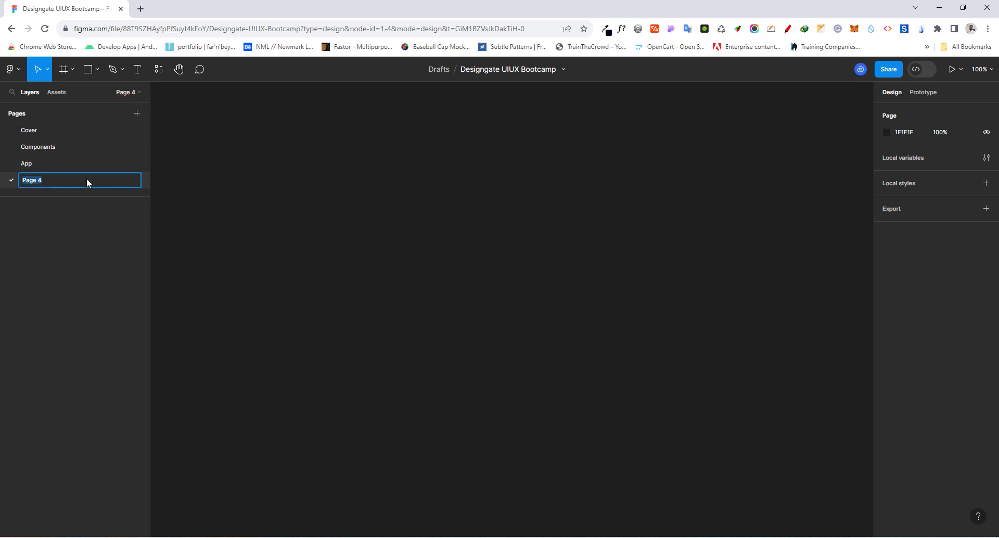
{"action": "type", "text": "Website"}
{"action": "key", "text": "Return"}
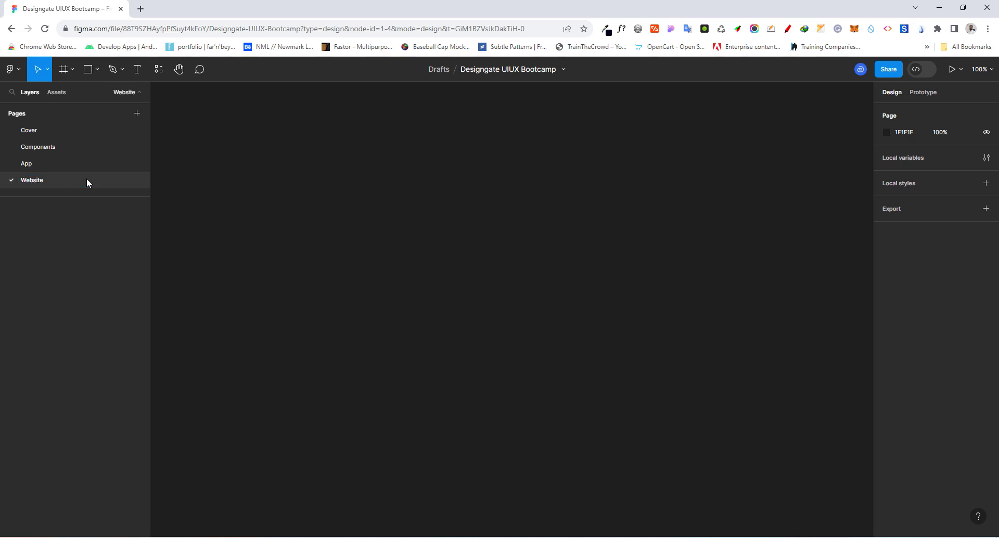
{"action": "left_click", "coordinate": [137, 113]}
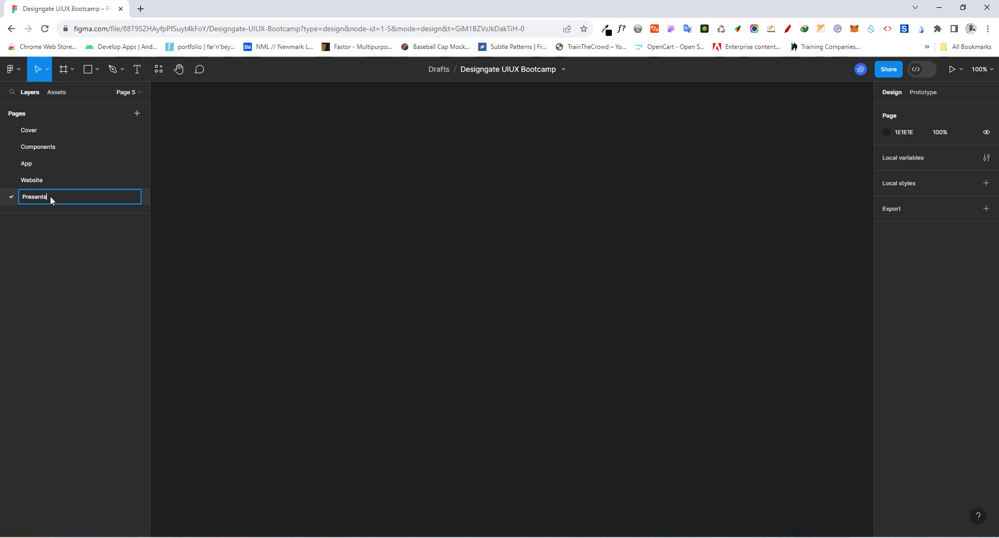
{"action": "type", "text": "tion"}
{"action": "key", "text": "Return"}
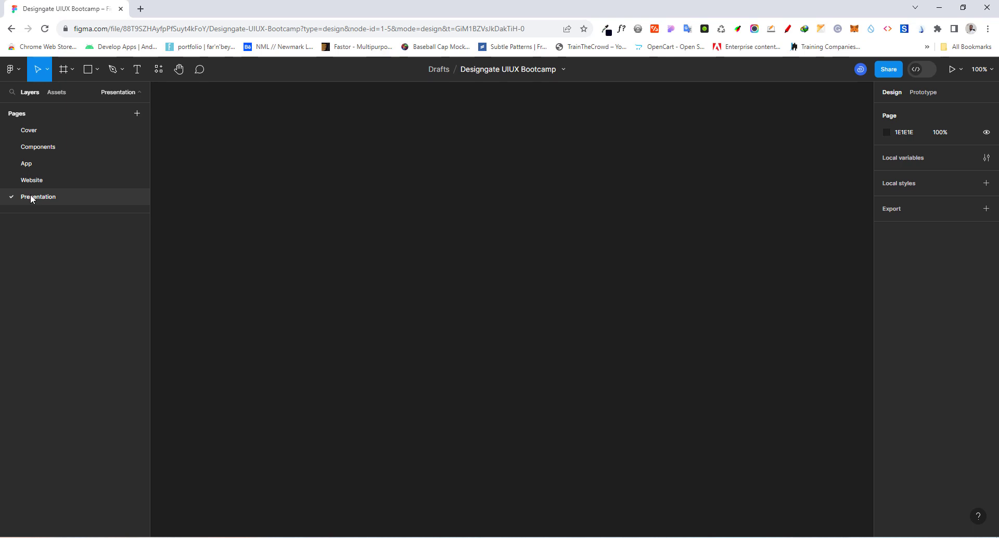
{"action": "left_click", "coordinate": [34, 135]}
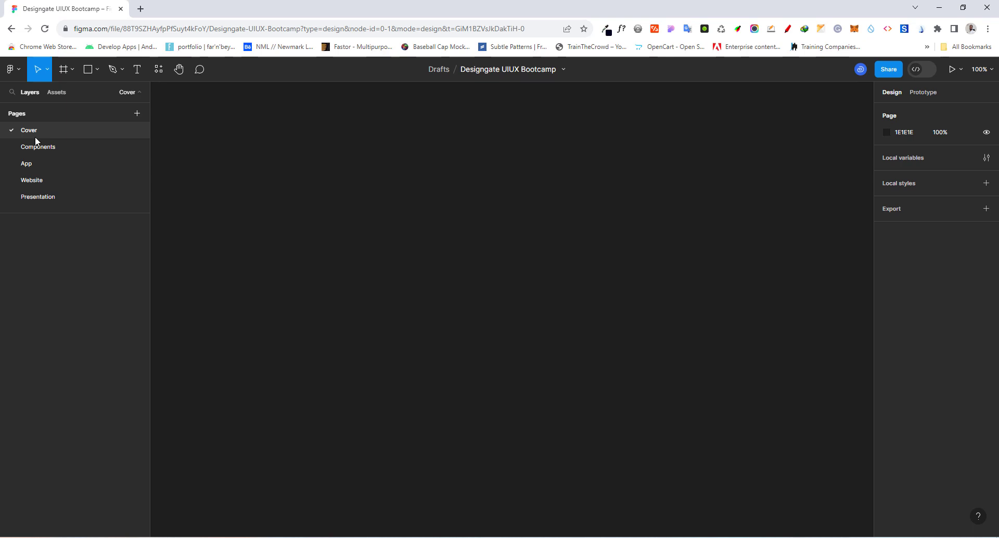
Reorder the Cover page to sit below App in the page list, and move it back above Components
{"action": "left_click", "coordinate": [40, 148]}
{"action": "mouse_move", "coordinate": [28, 134]}
{"action": "left_mouse_down"}
{"action": "mouse_move", "coordinate": [34, 149]}
{"action": "mouse_move", "coordinate": [35, 129]}
{"action": "left_mouse_up"}
{"action": "left_click_drag", "start_coordinate": [50, 130], "coordinate": [51, 163]}
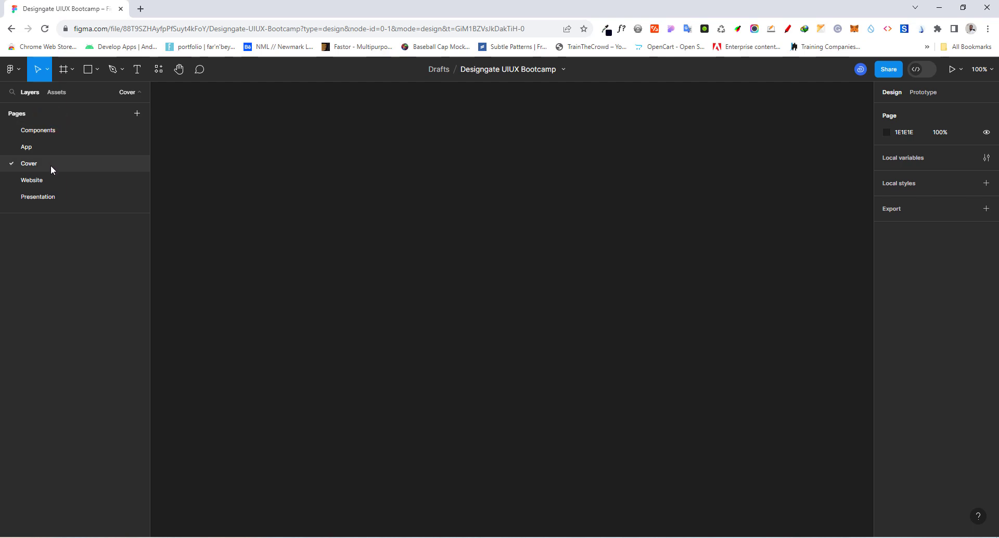
{"action": "left_click_drag", "start_coordinate": [55, 165], "coordinate": [49, 123]}
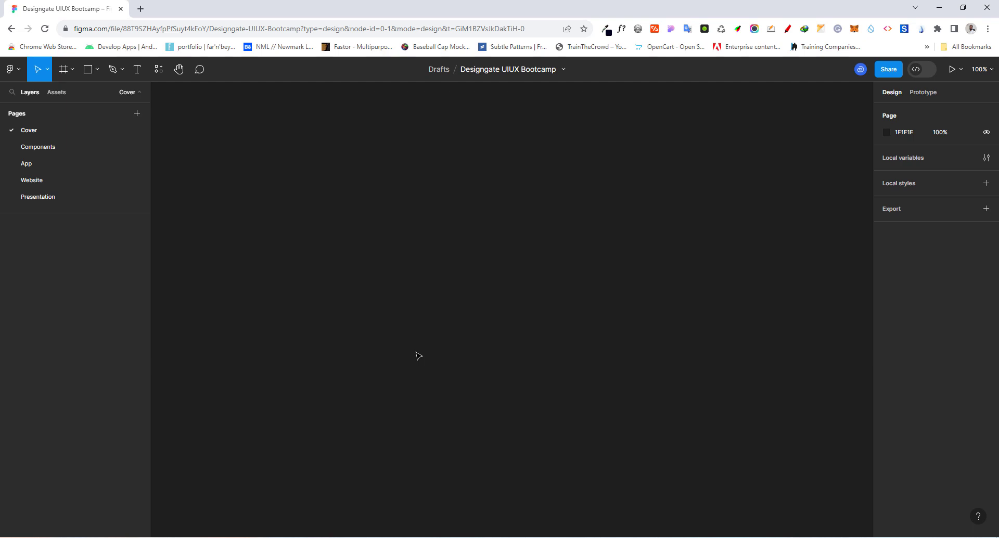
Set the Cover page's background color to 192D4E, and check the Components page before returning to Cover
{"action": "left_click", "coordinate": [887, 132]}
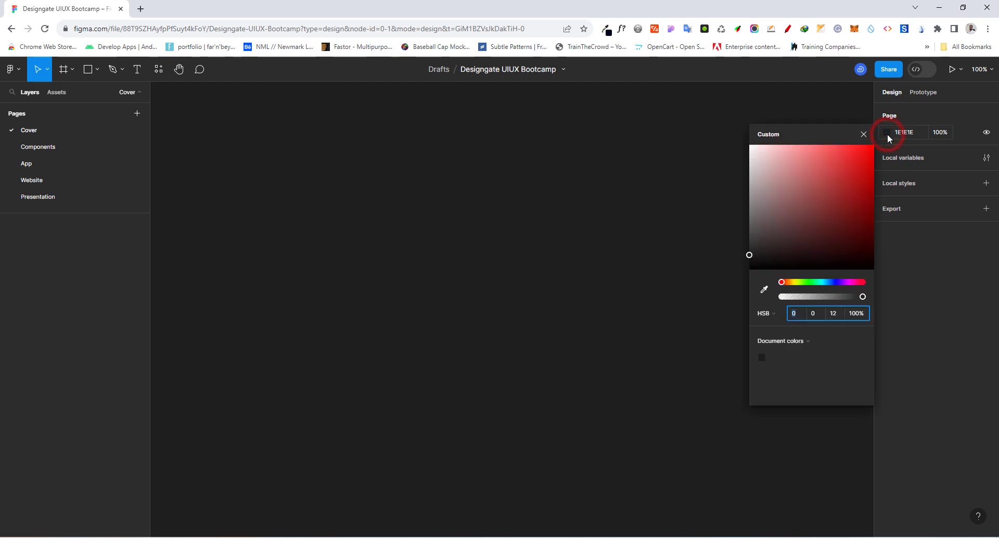
{"action": "left_click_drag", "start_coordinate": [806, 210], "coordinate": [796, 185]}
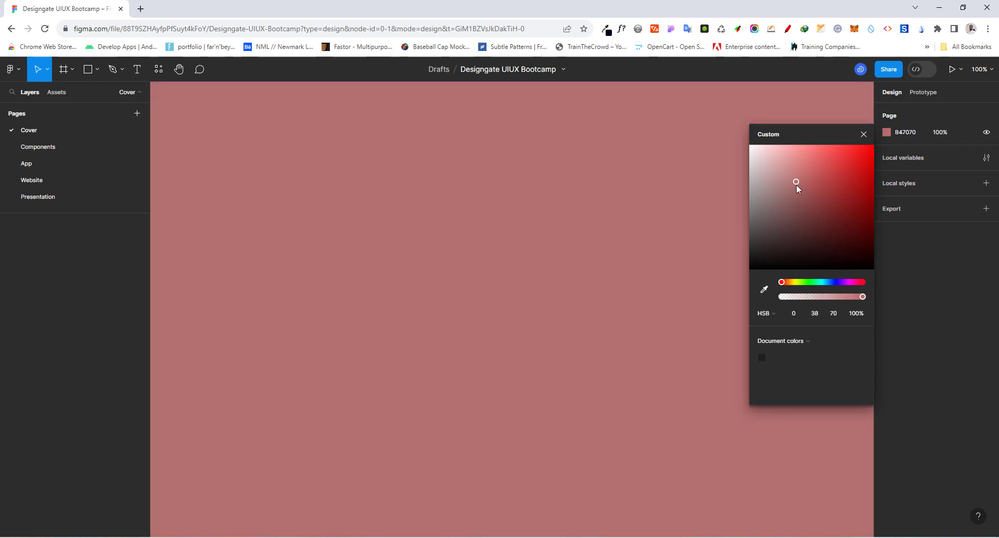
{"action": "left_click", "coordinate": [908, 133]}
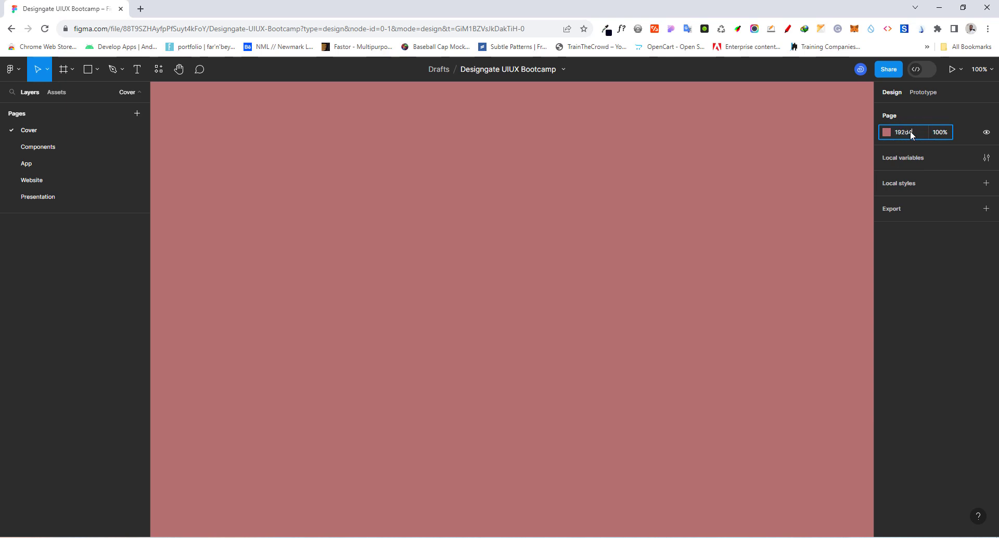
{"action": "type", "text": "192d4e"}
{"action": "key", "text": "Return"}
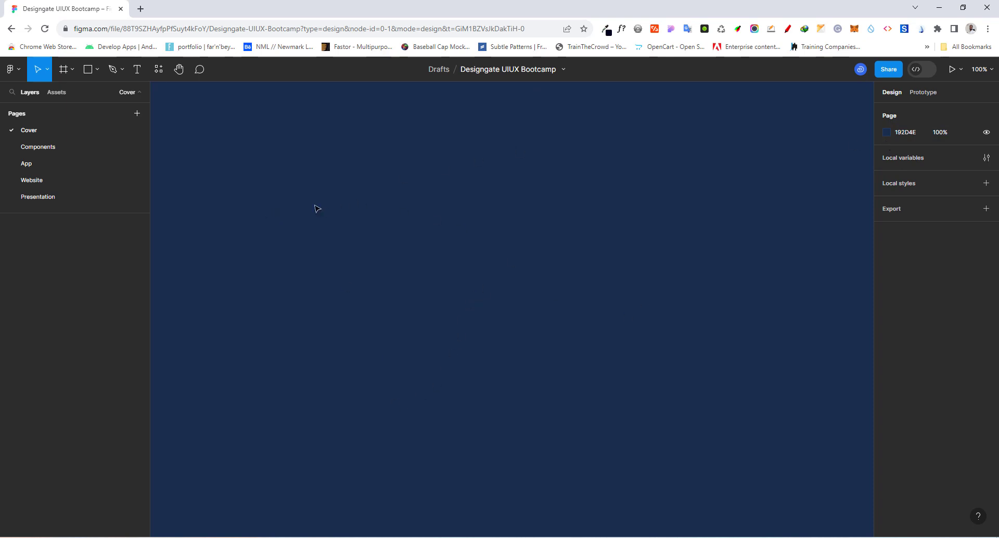
{"action": "left_click", "coordinate": [45, 147]}
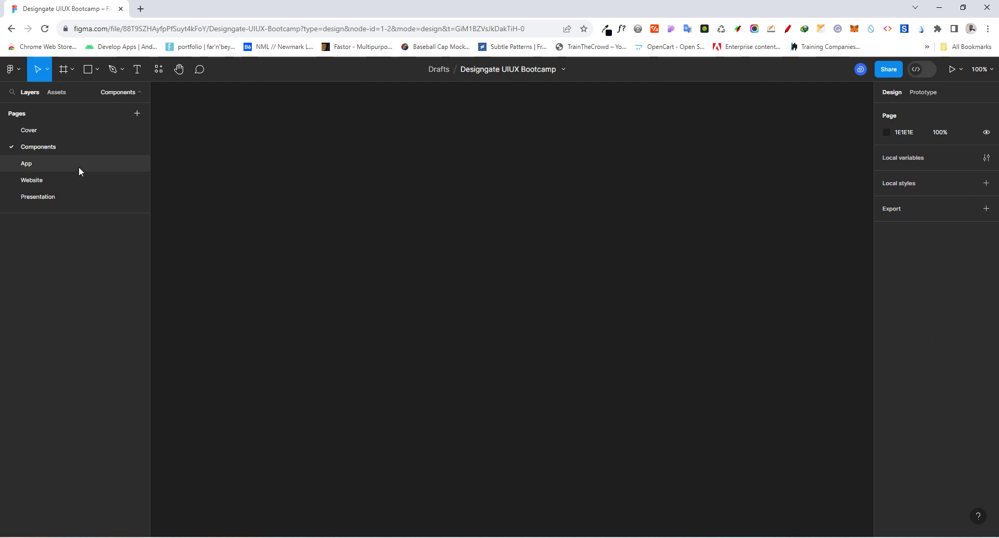
{"action": "left_click", "coordinate": [50, 133]}
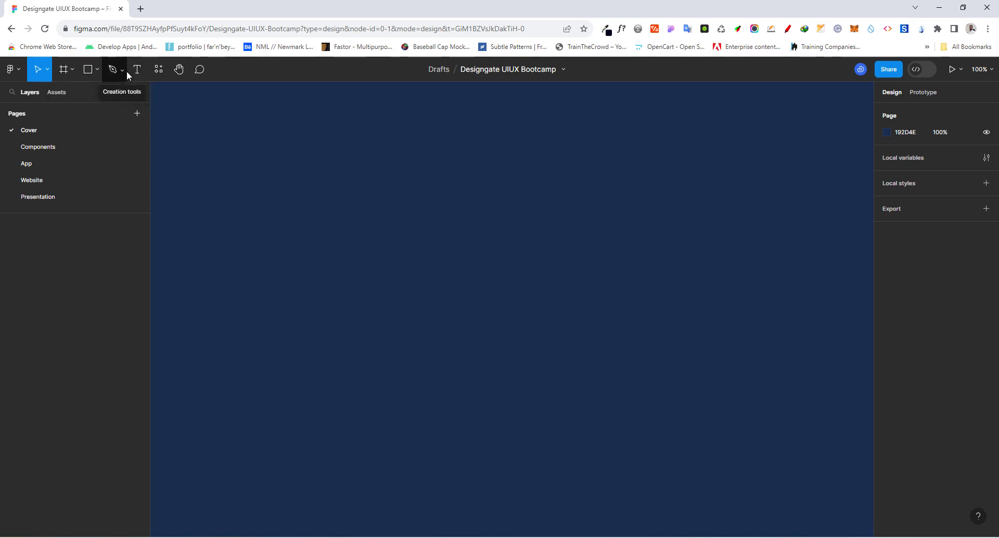
Draw a rectangle about 427 wide and 353 high in the middle of the Cover page's canvas
{"action": "left_click", "coordinate": [48, 70]}
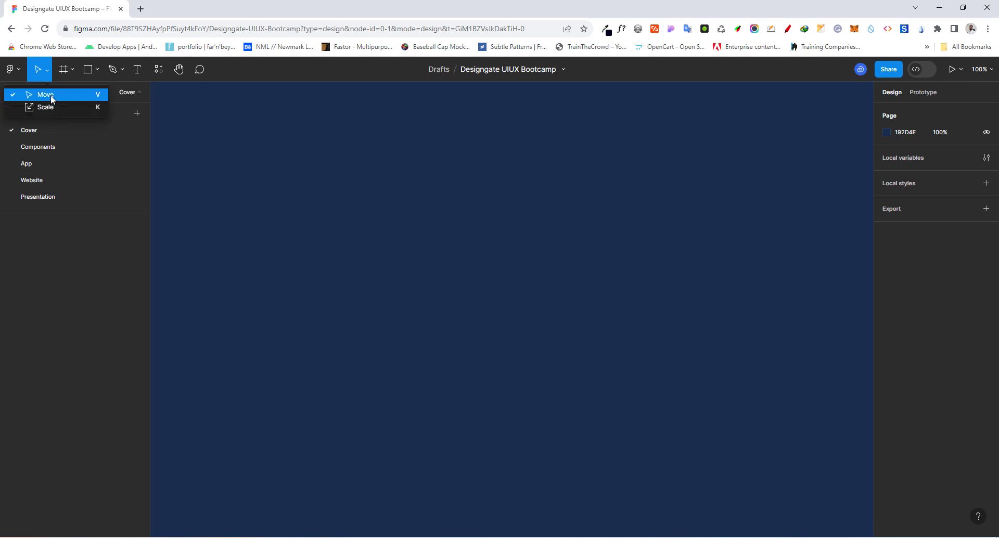
{"action": "left_click", "coordinate": [39, 73]}
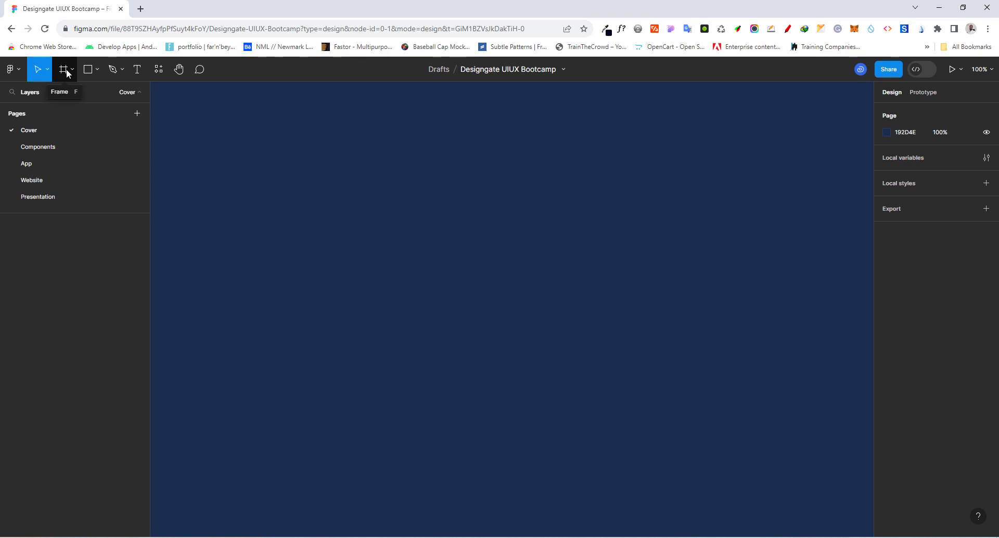
{"action": "left_click", "coordinate": [97, 71]}
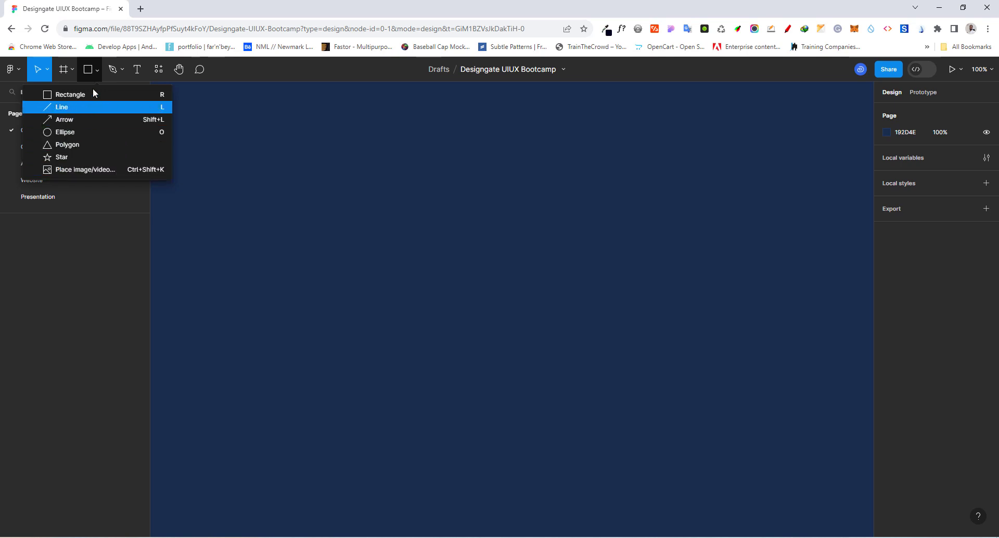
{"action": "left_click", "coordinate": [87, 70]}
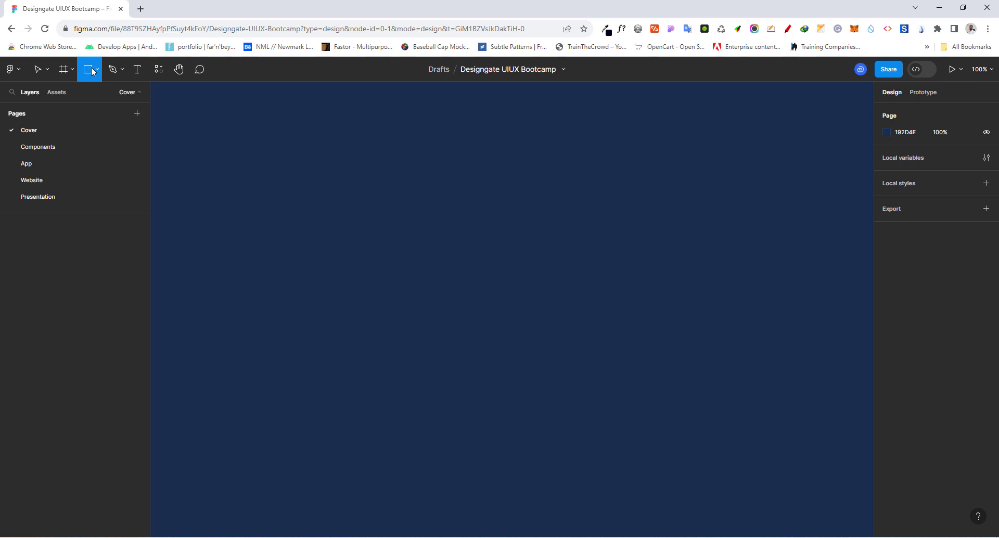
{"action": "left_click", "coordinate": [93, 70]}
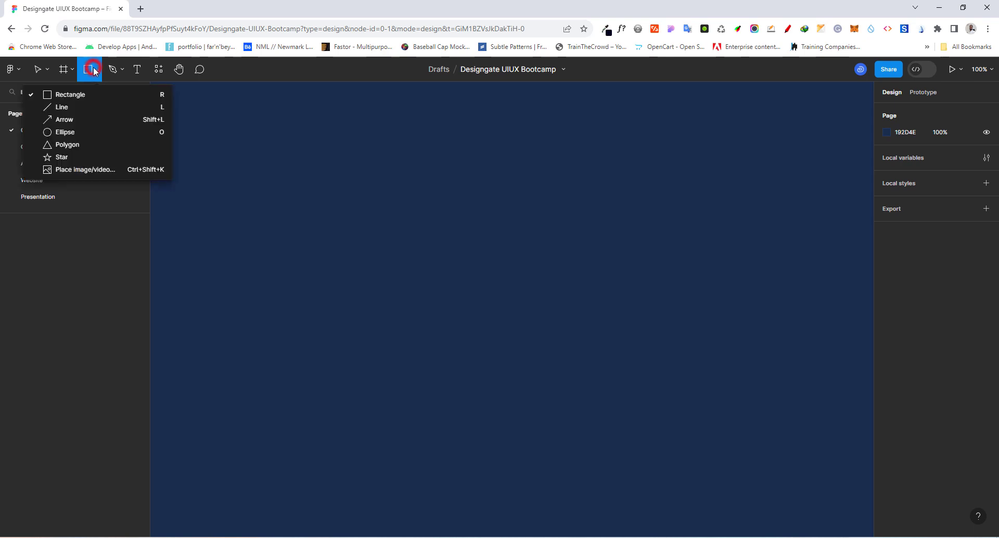
{"action": "left_click", "coordinate": [73, 95]}
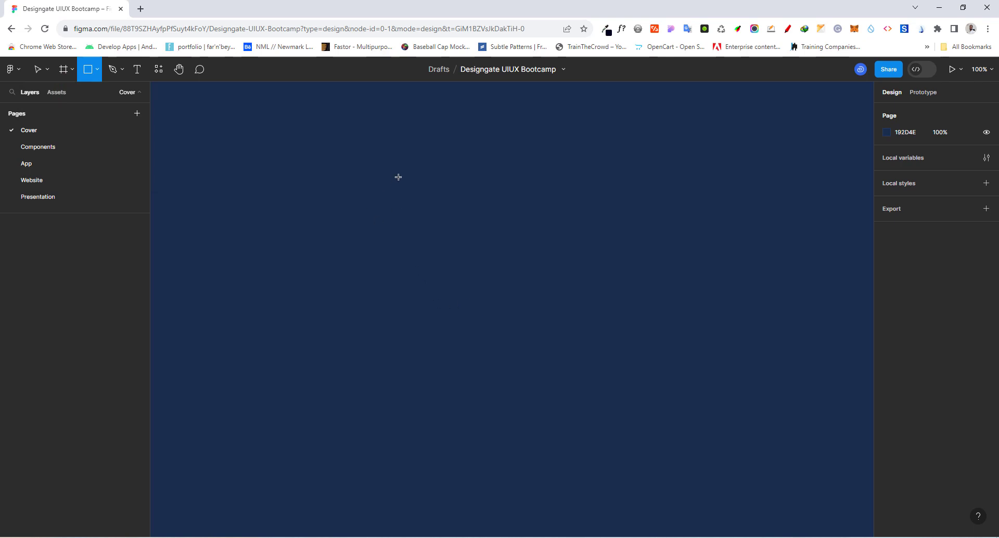
{"action": "mouse_move", "coordinate": [398, 175]}
{"action": "left_mouse_down"}
{"action": "mouse_move", "coordinate": [442, 249]}
{"action": "mouse_move", "coordinate": [560, 332]}
{"action": "mouse_move", "coordinate": [620, 358]}
{"action": "left_mouse_up"}
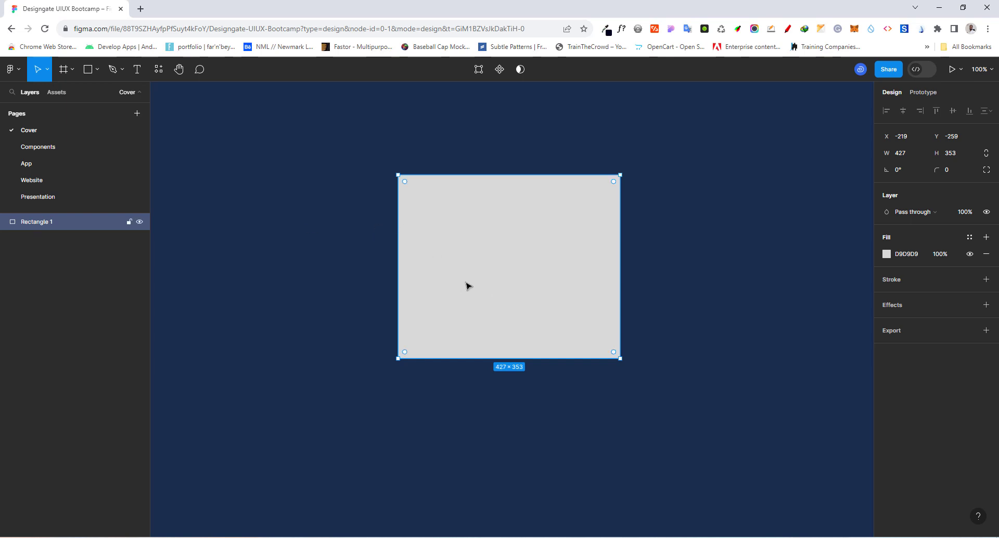
Rename the rectangle's layer as Box
{"action": "double_click", "coordinate": [38, 223]}
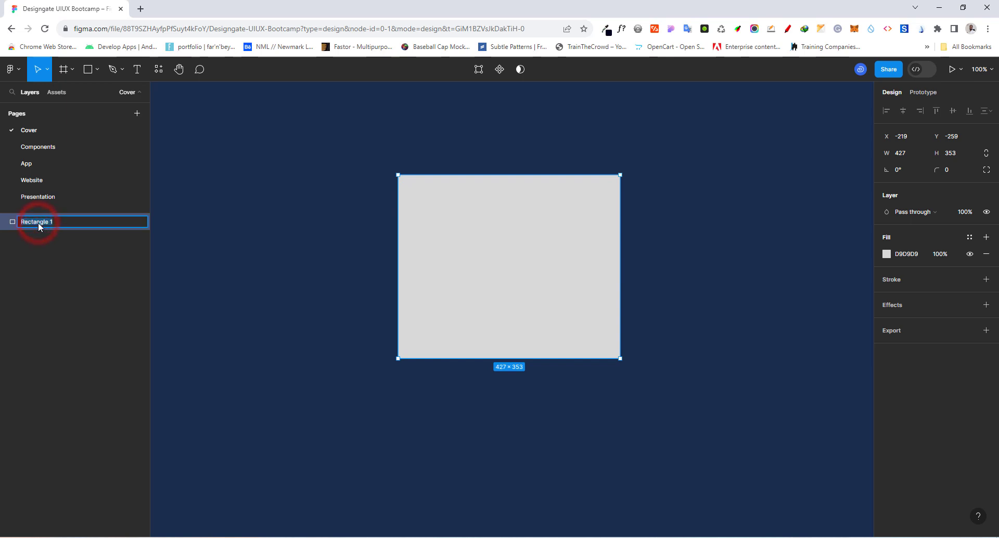
{"action": "type", "text": "Box"}
{"action": "key", "text": "Return"}
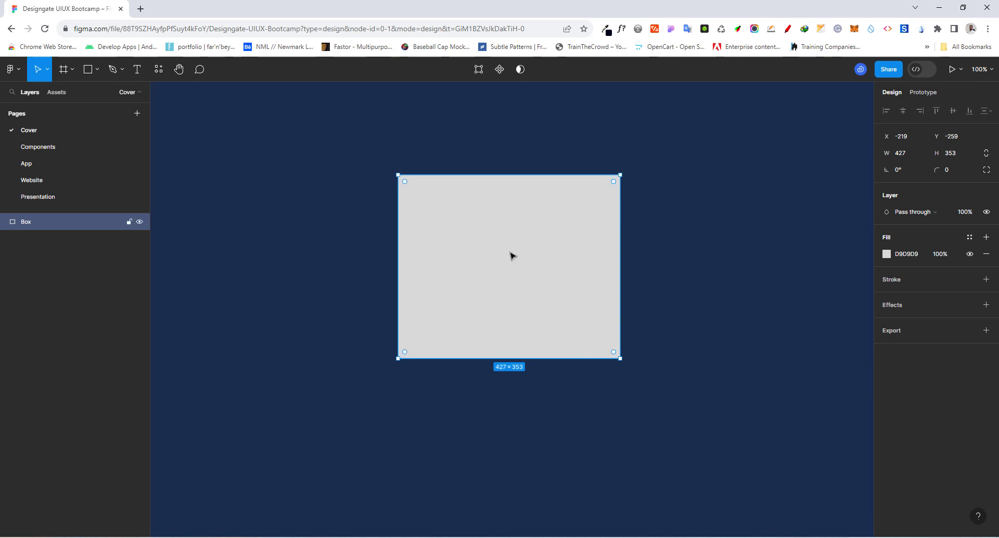
Move the Box rectangle slightly up and right on the canvas, to about X -211, Y -301
{"action": "mouse_move", "coordinate": [525, 242]}
{"action": "left_mouse_down"}
{"action": "mouse_move", "coordinate": [533, 216]}
{"action": "mouse_move", "coordinate": [531, 230]}
{"action": "left_mouse_up"}
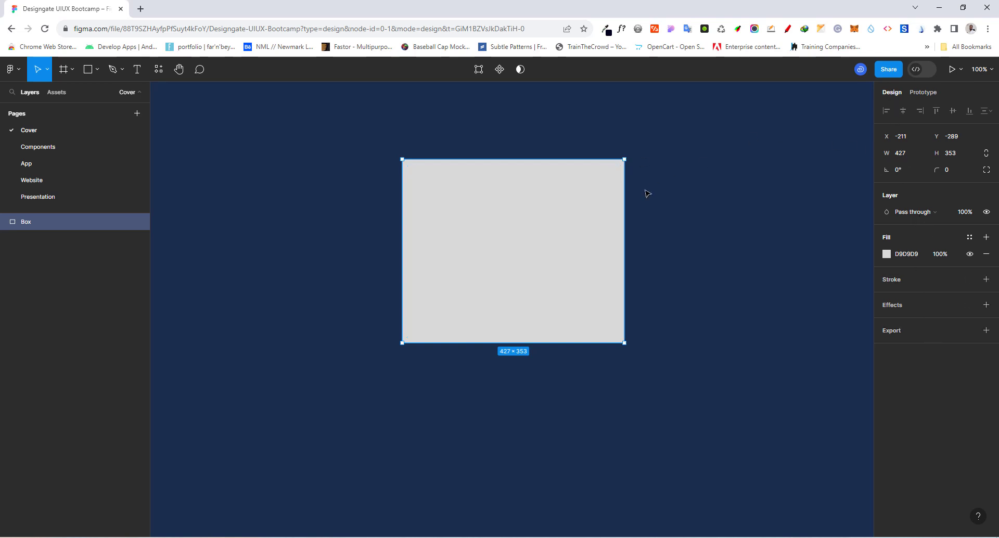
{"action": "left_click", "coordinate": [749, 171]}
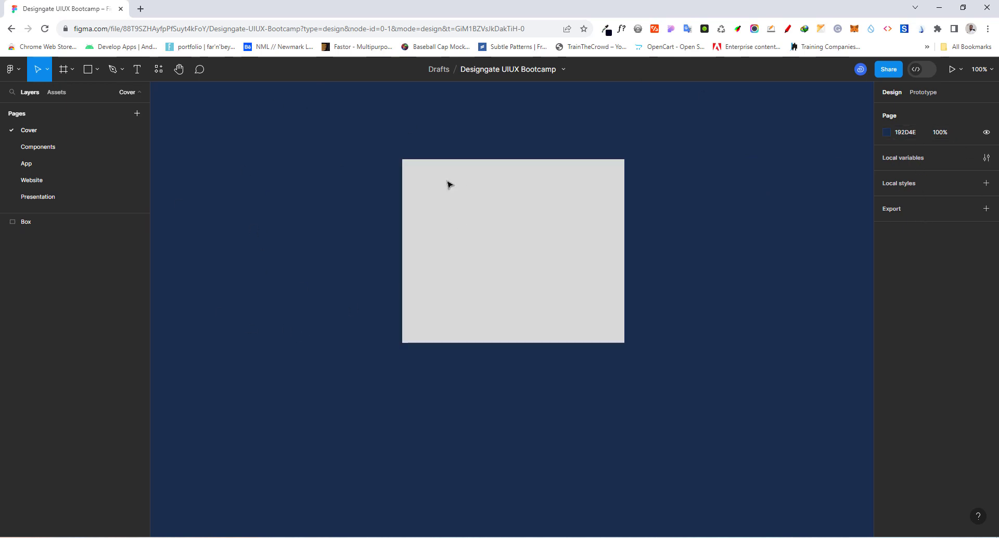
{"action": "left_click", "coordinate": [498, 264]}
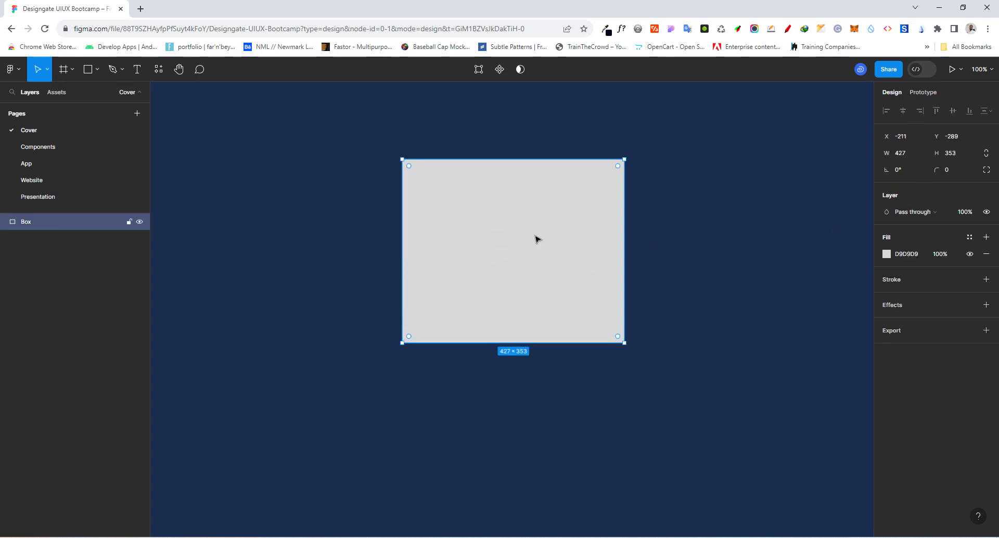
{"action": "mouse_move", "coordinate": [506, 214]}
{"action": "left_mouse_down"}
{"action": "mouse_move", "coordinate": [529, 200]}
{"action": "mouse_move", "coordinate": [506, 210]}
{"action": "left_mouse_up"}
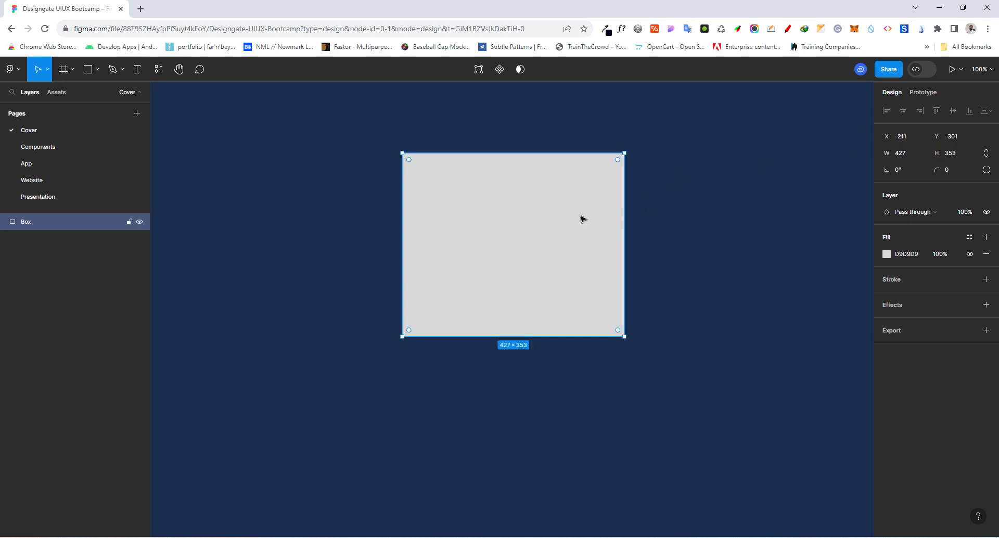
Resize the Box rectangle to 600 wide and 400 high, and move it to about X -285, Y -308
{"action": "left_click", "coordinate": [911, 139]}
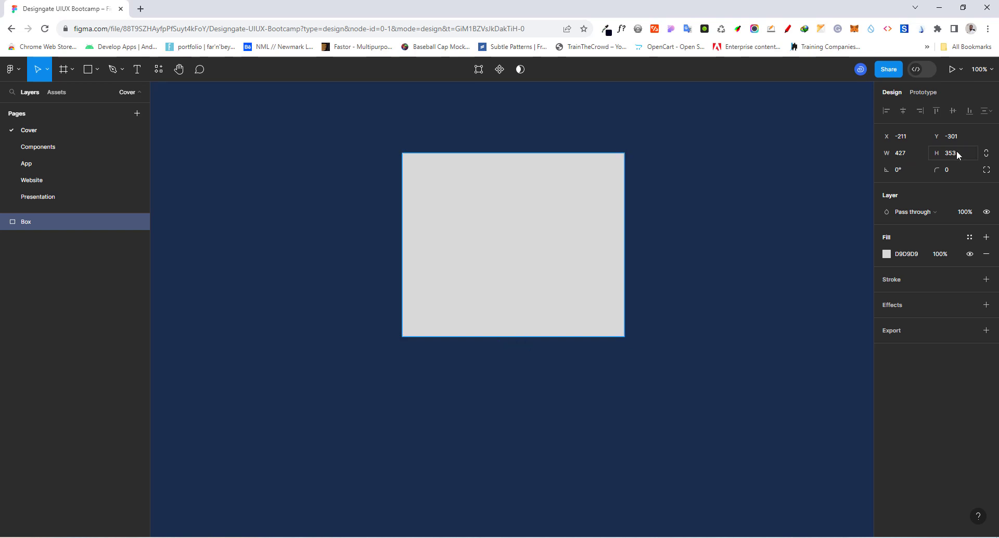
{"action": "left_click", "coordinate": [902, 157]}
{"action": "type", "text": "600"}
{"action": "key", "text": "Return"}
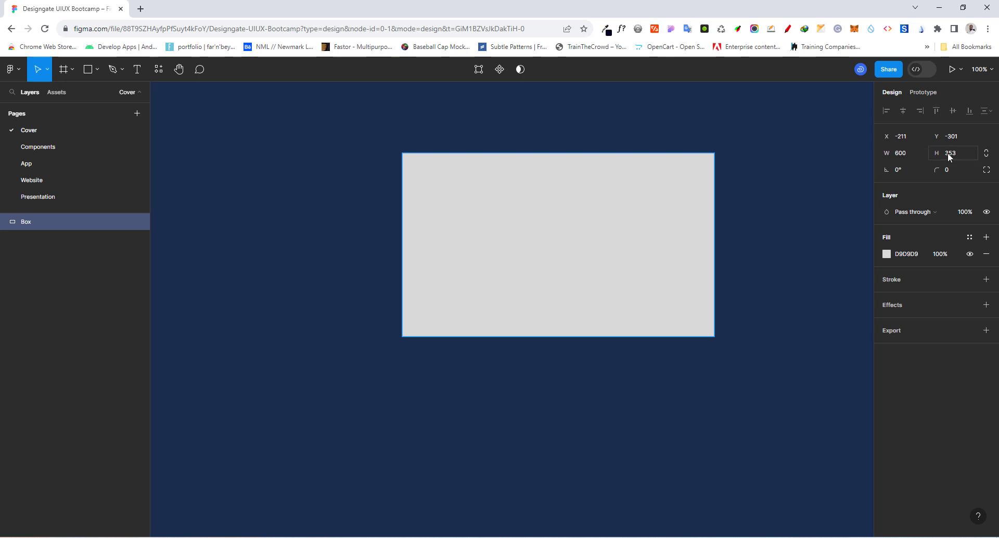
{"action": "left_click", "coordinate": [951, 156]}
{"action": "type", "text": "400"}
{"action": "key", "text": "Return"}
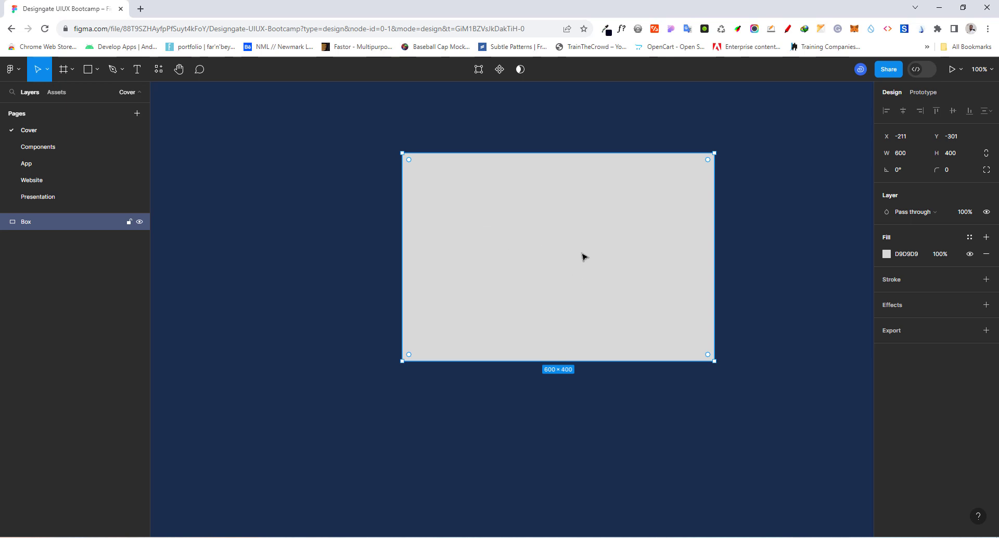
{"action": "left_click_drag", "start_coordinate": [585, 240], "coordinate": [547, 239]}
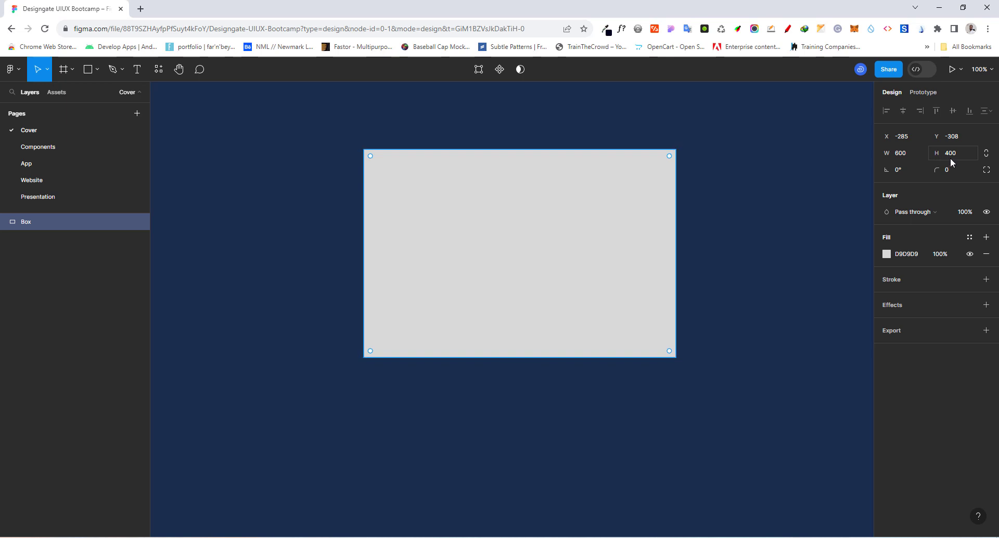
Constrain the Box rectangle's proportions and set its height to 300
{"action": "left_click", "coordinate": [986, 154]}
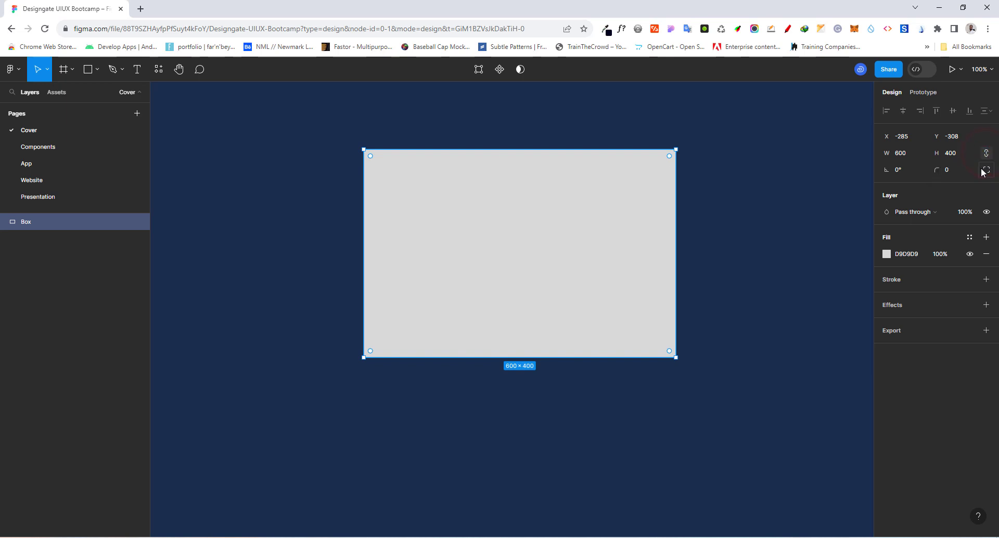
{"action": "left_click", "coordinate": [958, 155]}
{"action": "type", "text": "300"}
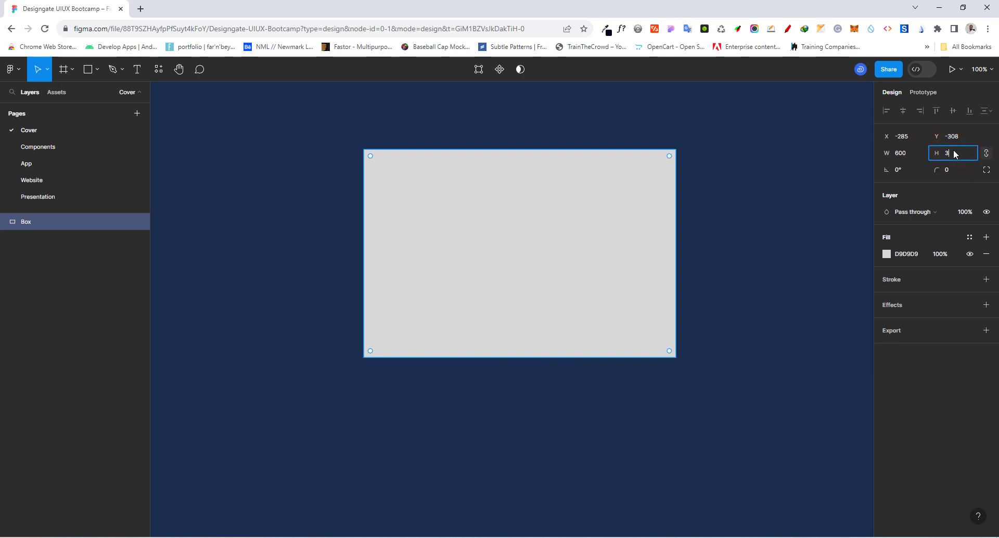
{"action": "left_click", "coordinate": [904, 155]}
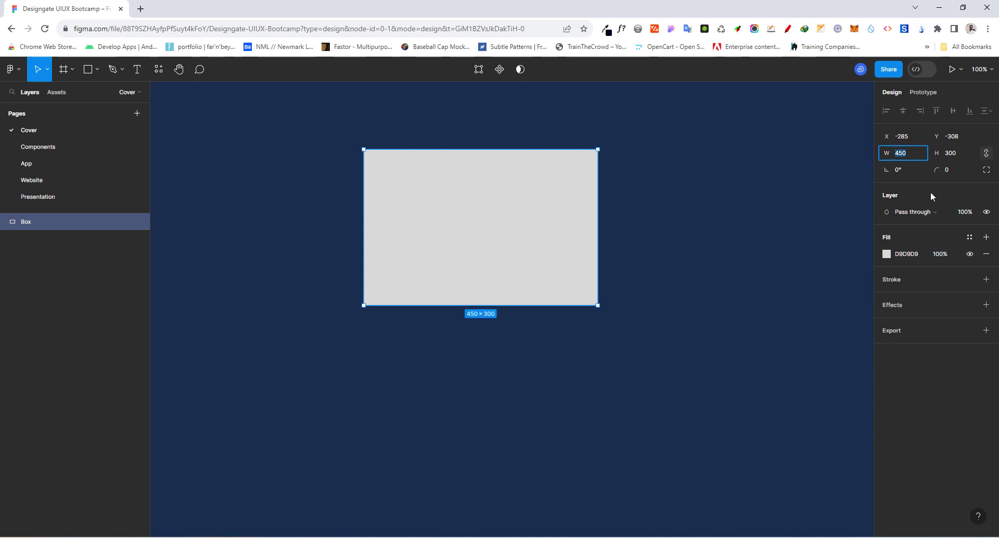
Rotate the Box rectangle to 45° and reset its rotation to 0°
{"action": "left_click", "coordinate": [900, 171]}
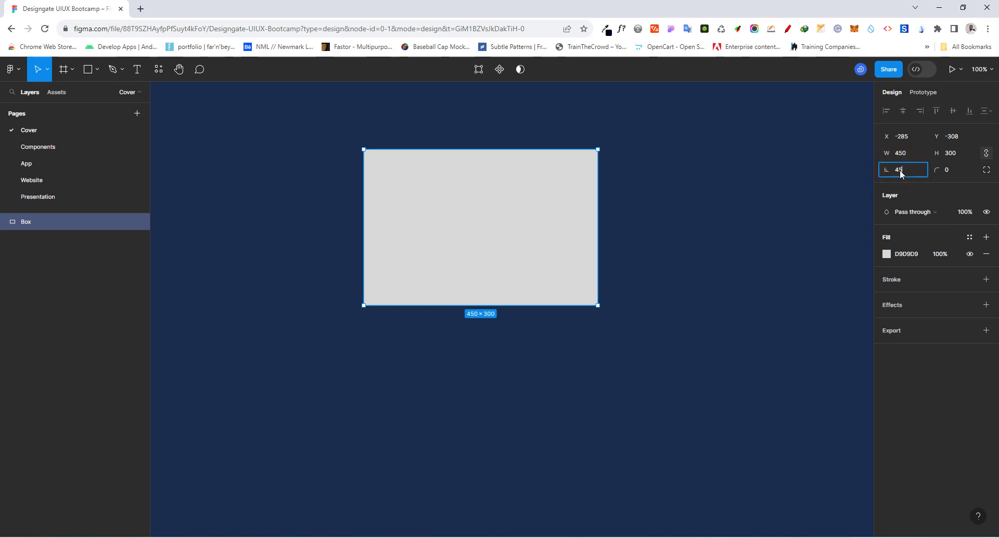
{"action": "type", "text": "45"}
{"action": "key", "text": "Return"}
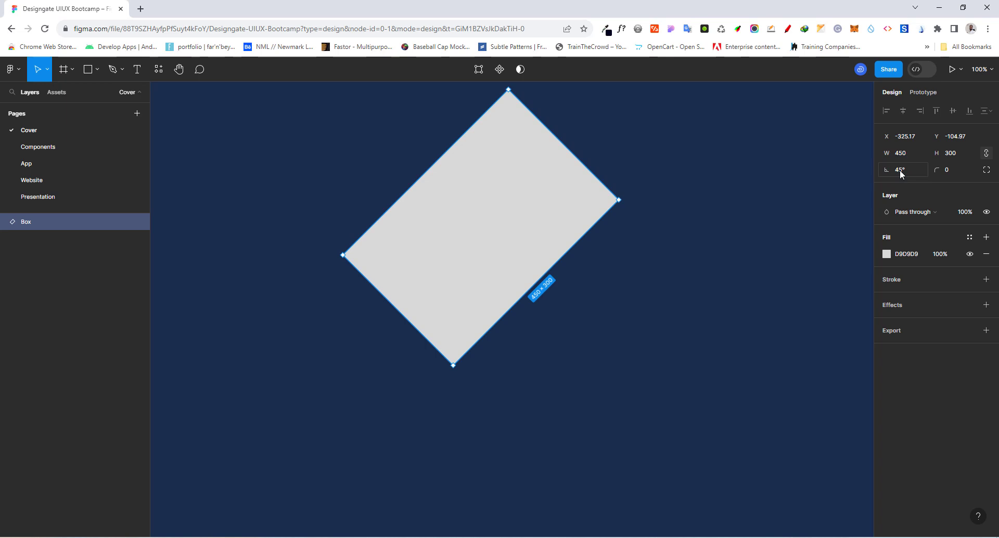
{"action": "left_click", "coordinate": [902, 174]}
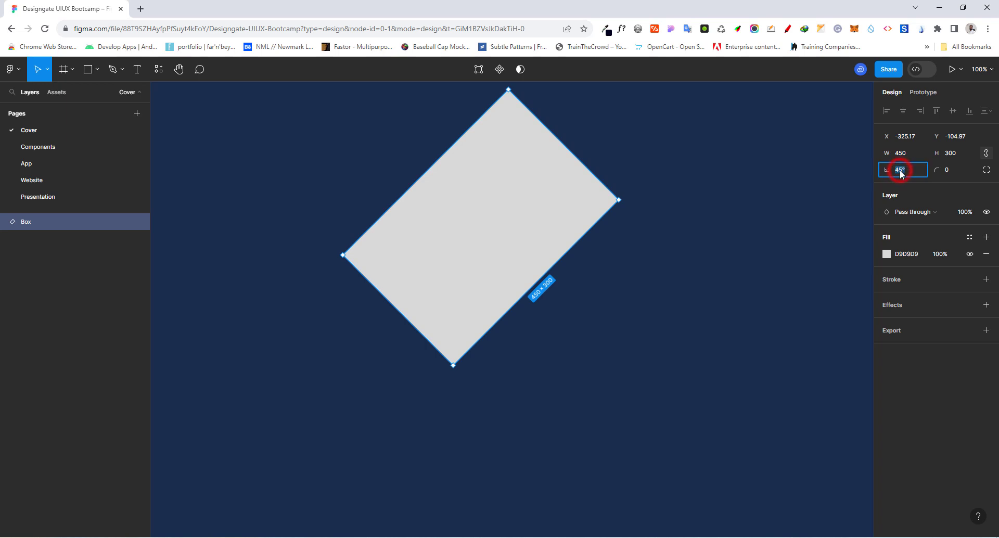
{"action": "type", "text": "0"}
{"action": "key", "text": "Return"}
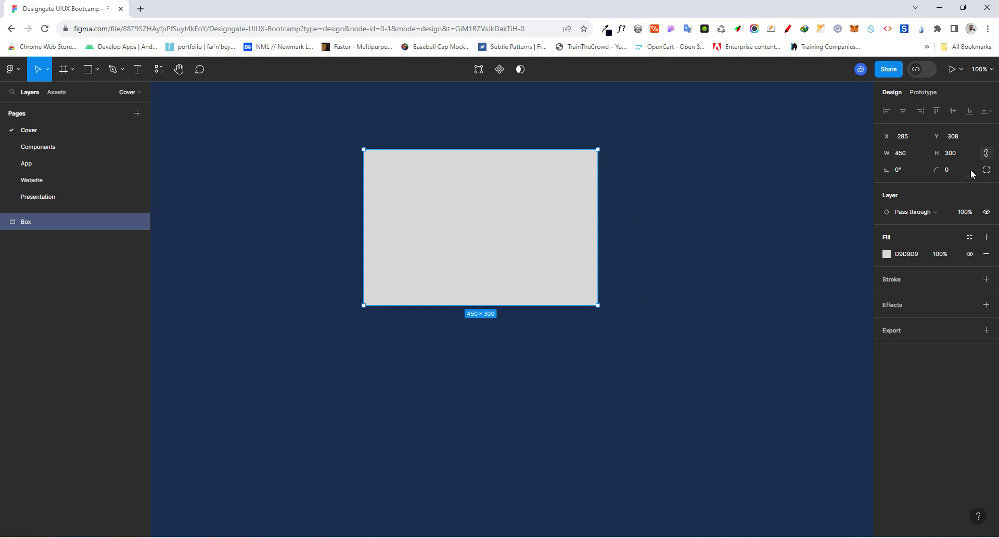
Try corner radii of 25 and 50 on the Box rectangle
{"action": "left_click", "coordinate": [949, 170]}
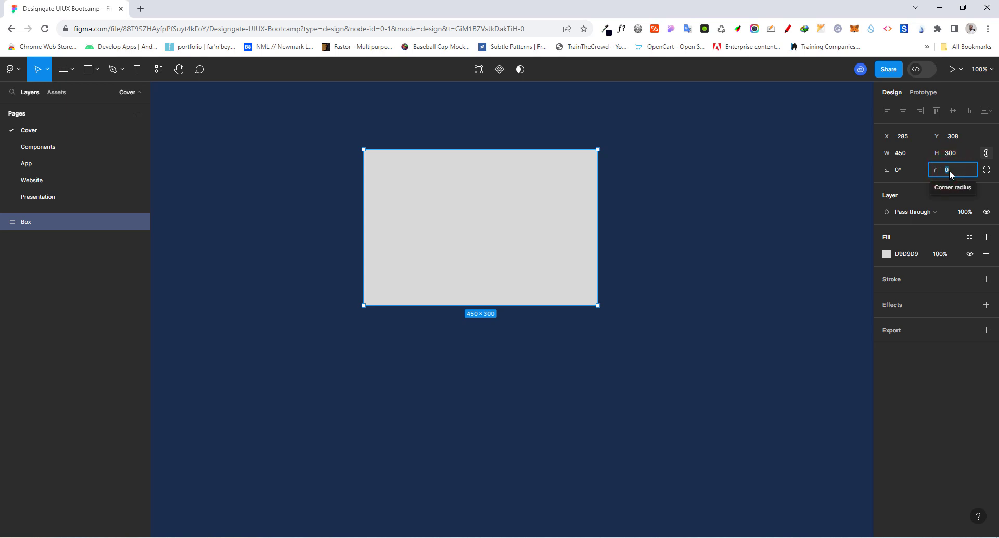
{"action": "type", "text": "25"}
{"action": "key", "text": "Return"}
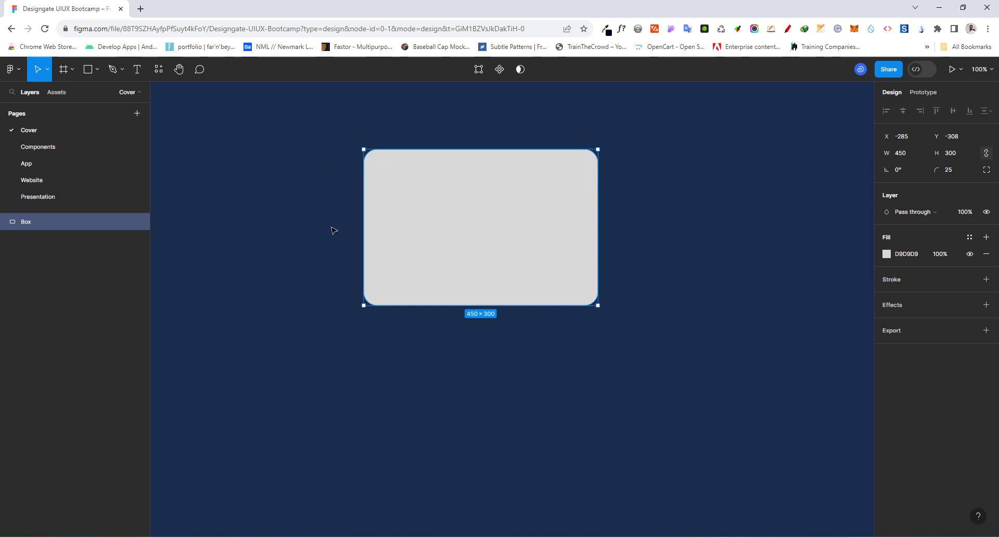
{"action": "left_click", "coordinate": [956, 172]}
{"action": "key", "text": "Return"}
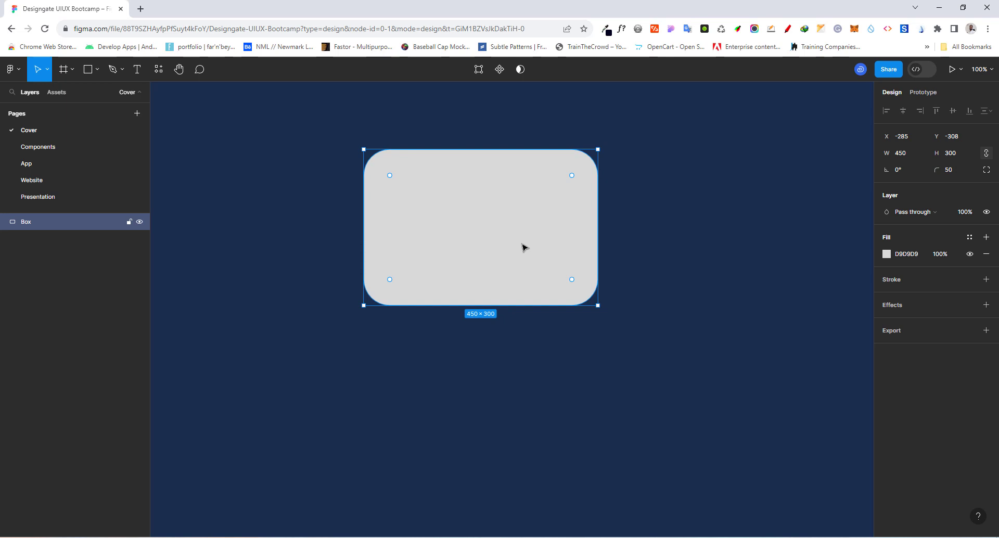
Set the Box rectangle's corner radius to 8 and deselect it
{"action": "left_click", "coordinate": [954, 170]}
{"action": "type", "text": "8"}
{"action": "key", "text": "Return"}
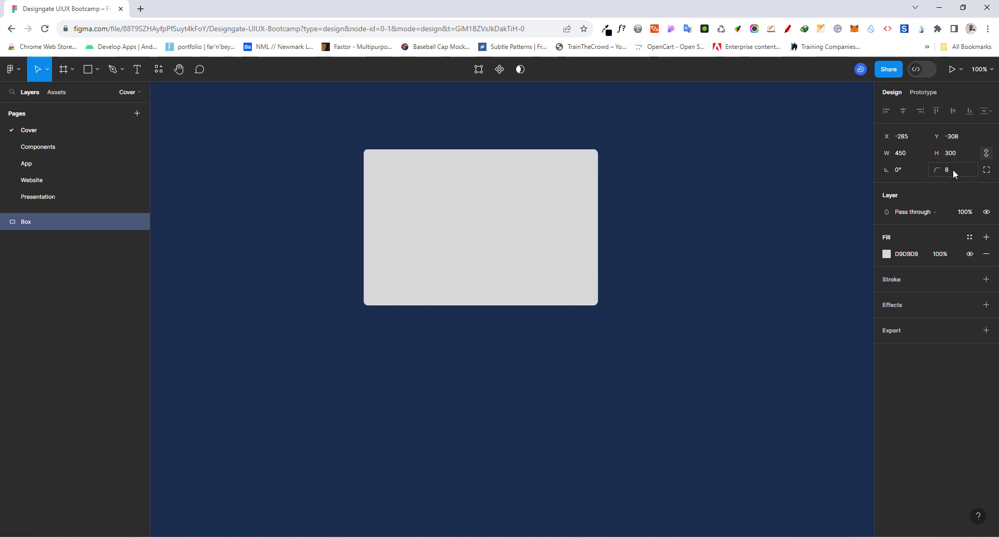
{"action": "left_click", "coordinate": [620, 200]}
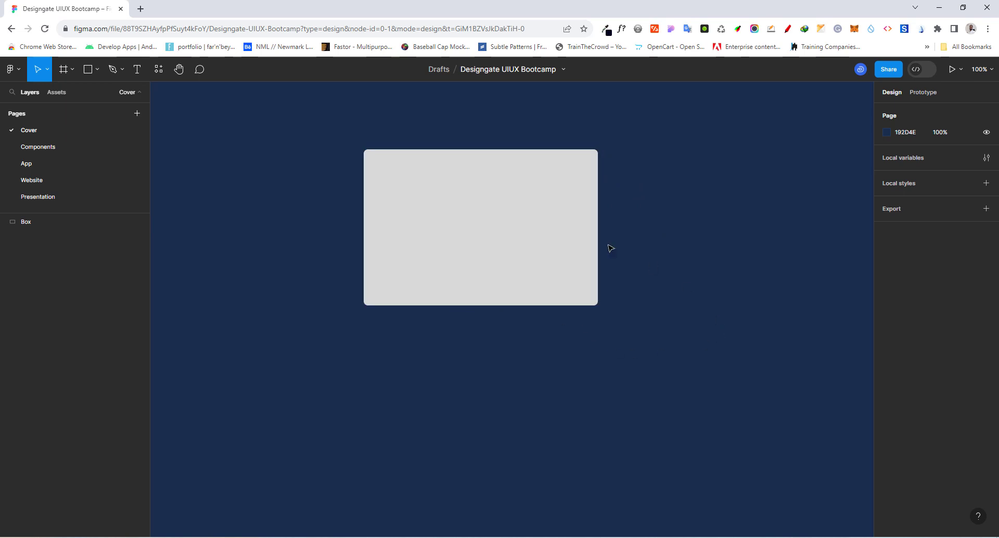
Select the Box rectangle and review its layer blend mode options, keeping Pass through
{"action": "left_click", "coordinate": [530, 239]}
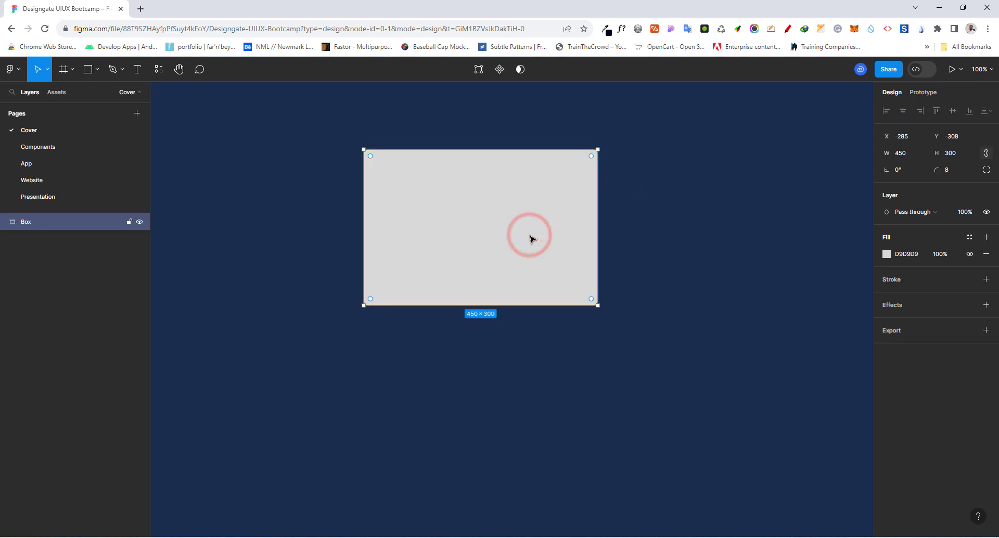
{"action": "left_click", "coordinate": [912, 213]}
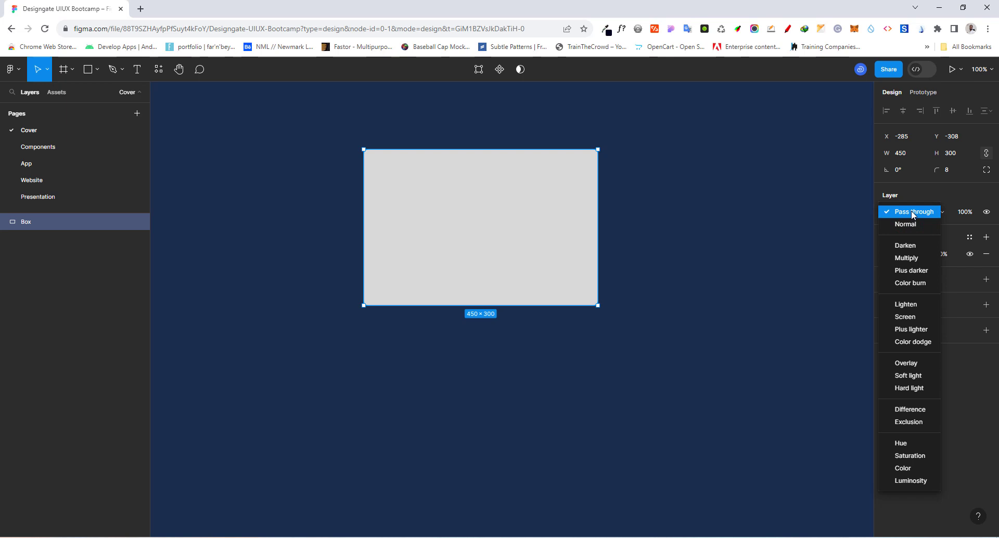
{"action": "left_click", "coordinate": [912, 214]}
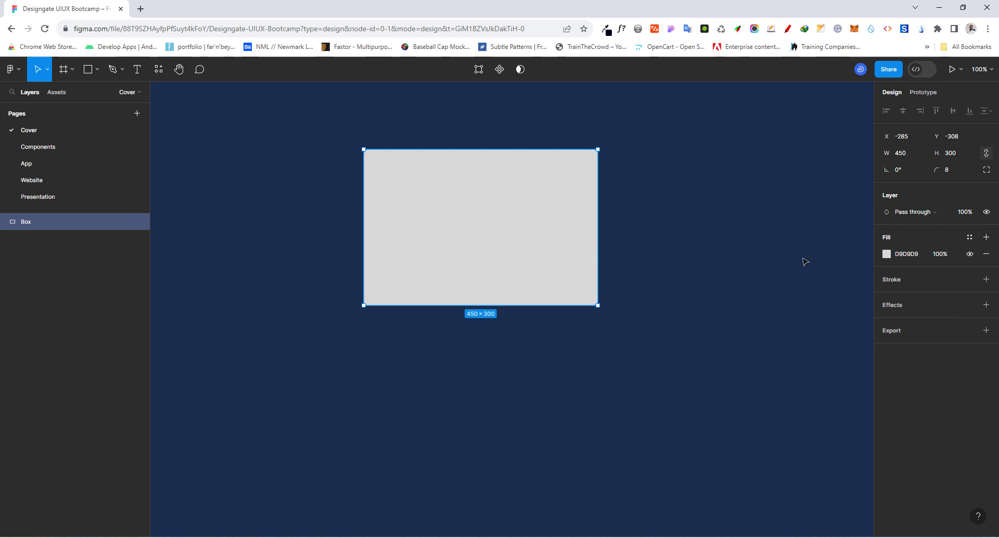
Try a layer opacity of 50% on the Box rectangle and restore it to 100%
{"action": "left_click", "coordinate": [966, 214]}
{"action": "type", "text": "50"}
{"action": "key", "text": "Return"}
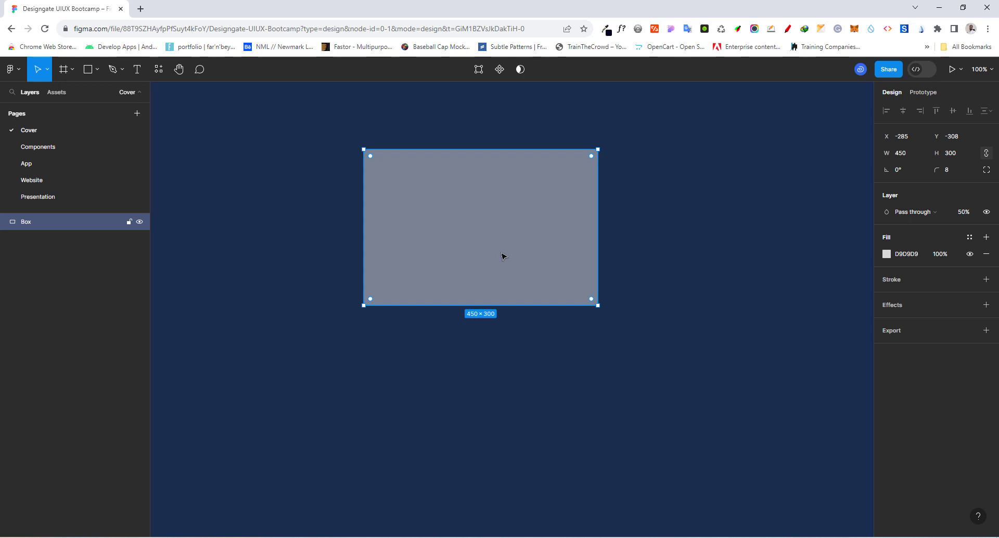
{"action": "left_click", "coordinate": [961, 220]}
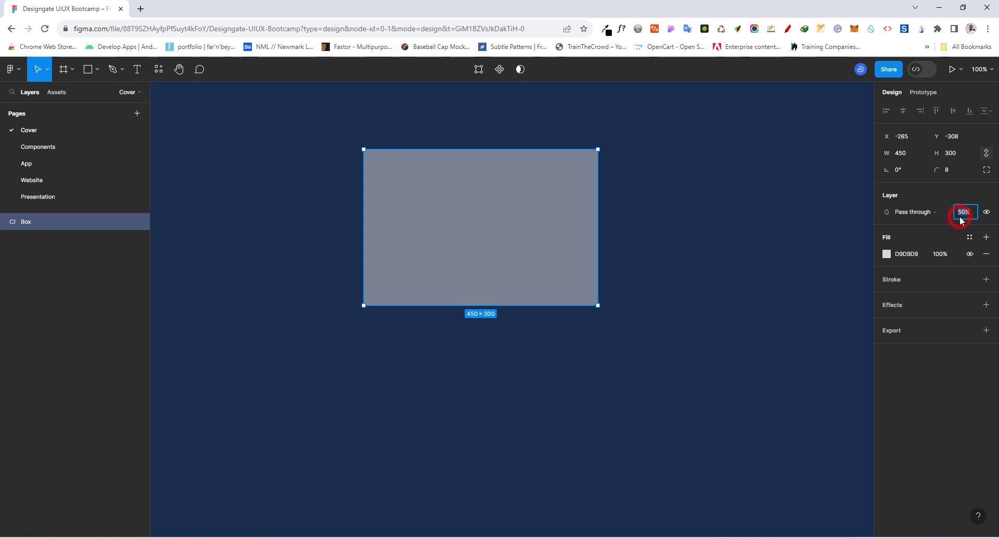
{"action": "type", "text": "100"}
{"action": "key", "text": "Return"}
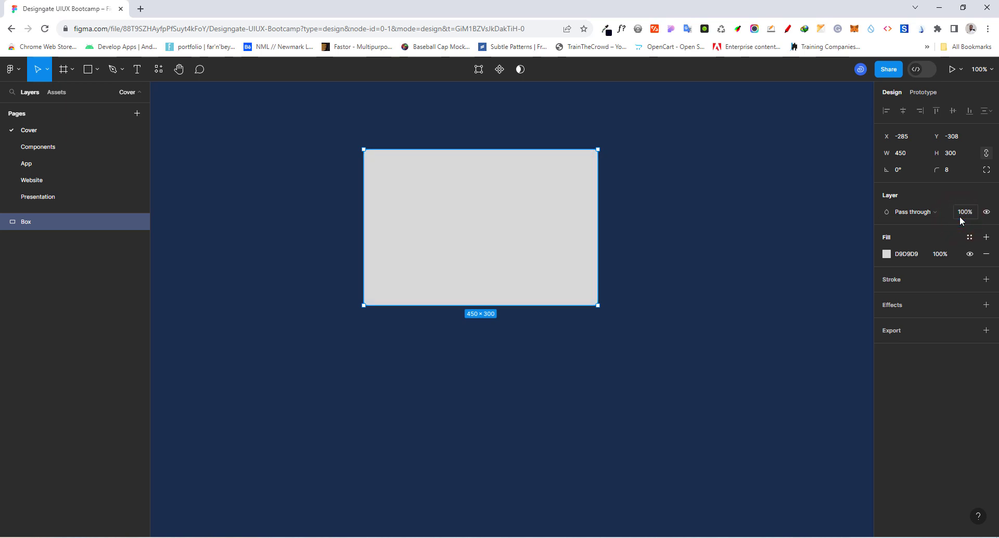
Toggle the Box layer's visibility off and on from both its layer properties and the layer list
{"action": "left_click", "coordinate": [988, 213]}
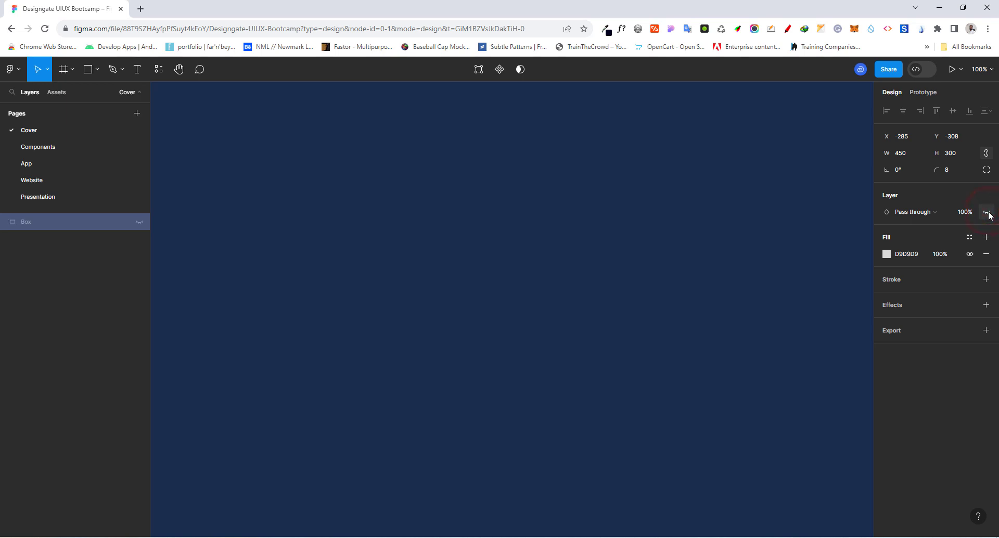
{"action": "left_click", "coordinate": [987, 212]}
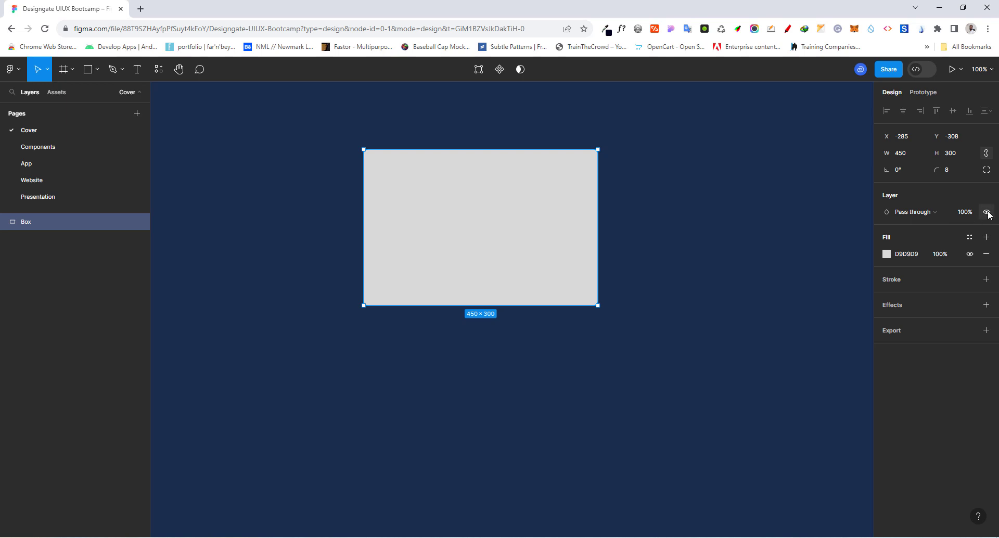
{"action": "left_click", "coordinate": [987, 213]}
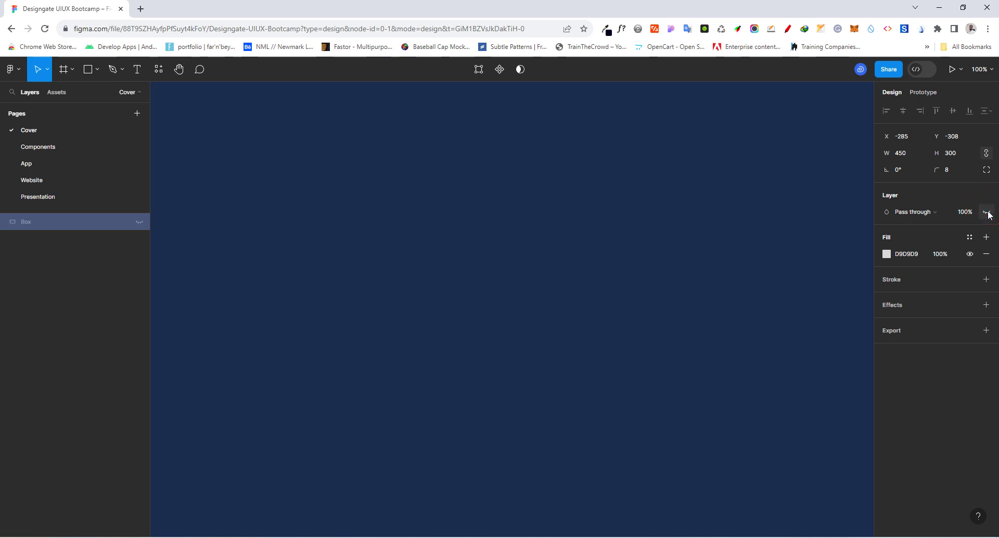
{"action": "left_click", "coordinate": [987, 213]}
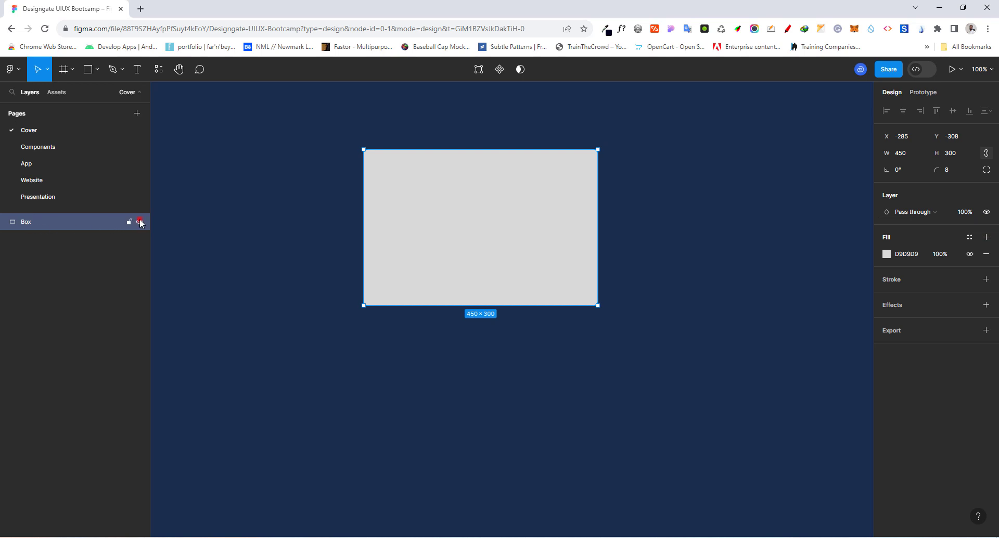
{"action": "left_click", "coordinate": [139, 221]}
{"action": "left_click", "coordinate": [139, 222]}
Lock the Box layer and try to move and select the rectangle on the canvas
{"action": "left_click", "coordinate": [129, 222]}
{"action": "left_click_drag", "start_coordinate": [460, 230], "coordinate": [503, 233]}
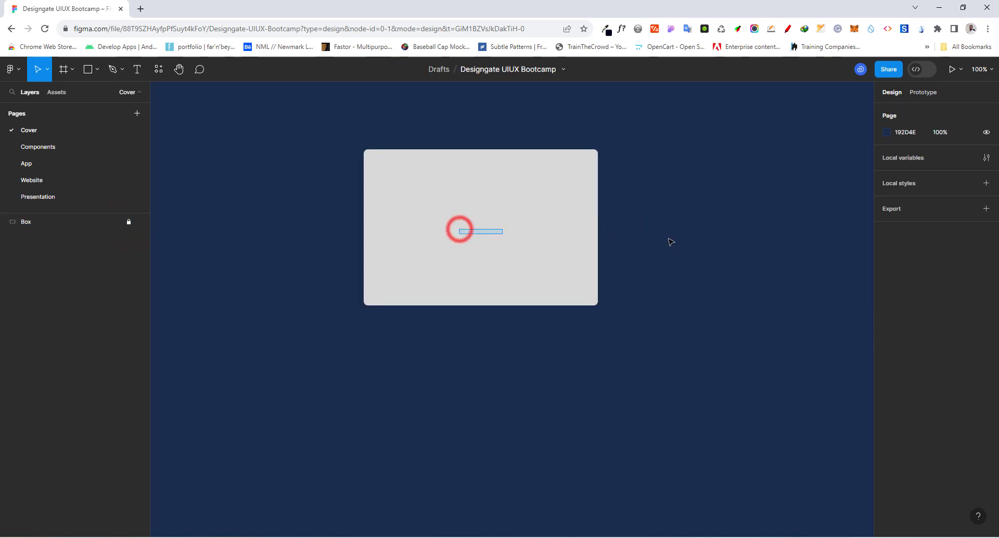
{"action": "left_click", "coordinate": [536, 208]}
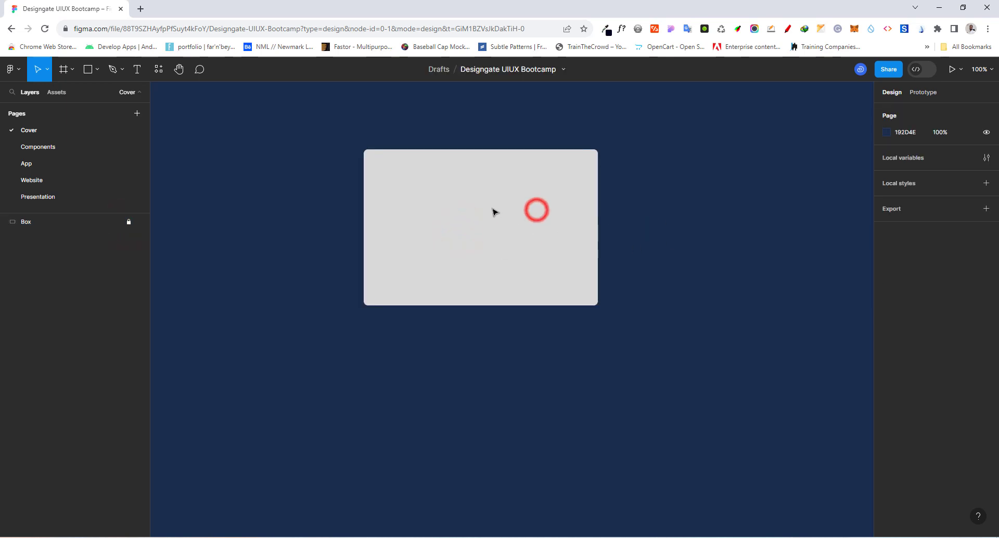
{"action": "left_click", "coordinate": [45, 221]}
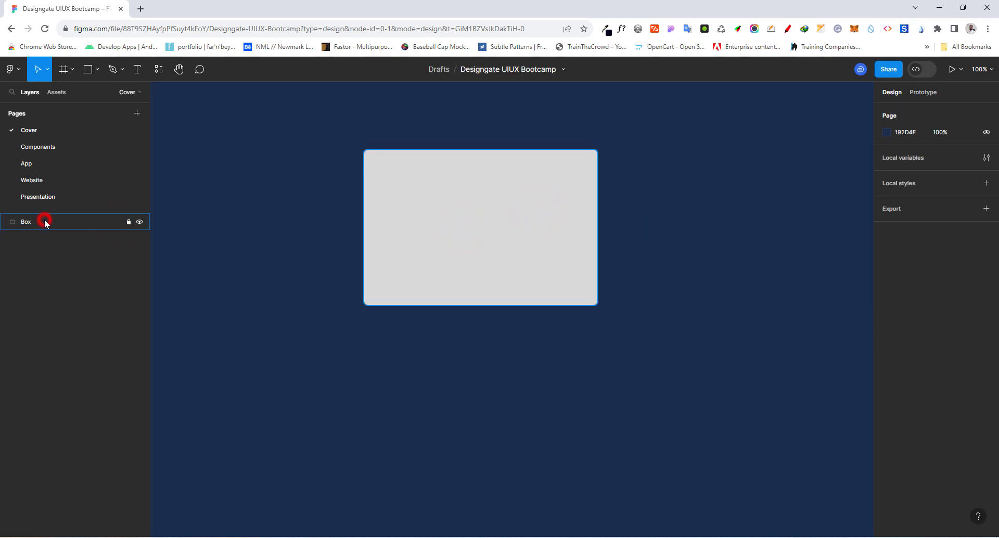
Unlock the Box layer and move the rectangle to about X -243, Y -273
{"action": "left_click", "coordinate": [129, 222]}
{"action": "left_click_drag", "start_coordinate": [425, 194], "coordinate": [458, 218]}
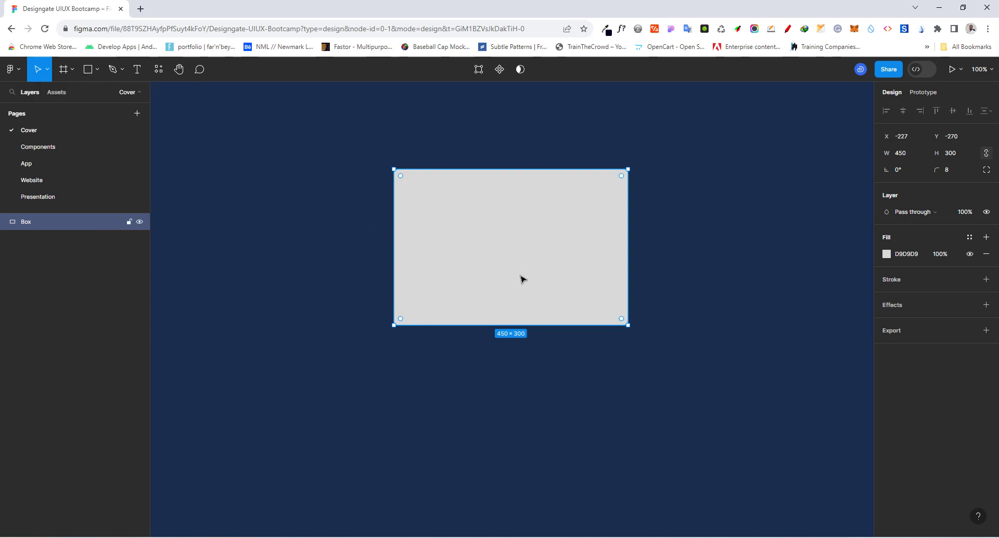
{"action": "left_click_drag", "start_coordinate": [517, 262], "coordinate": [507, 259]}
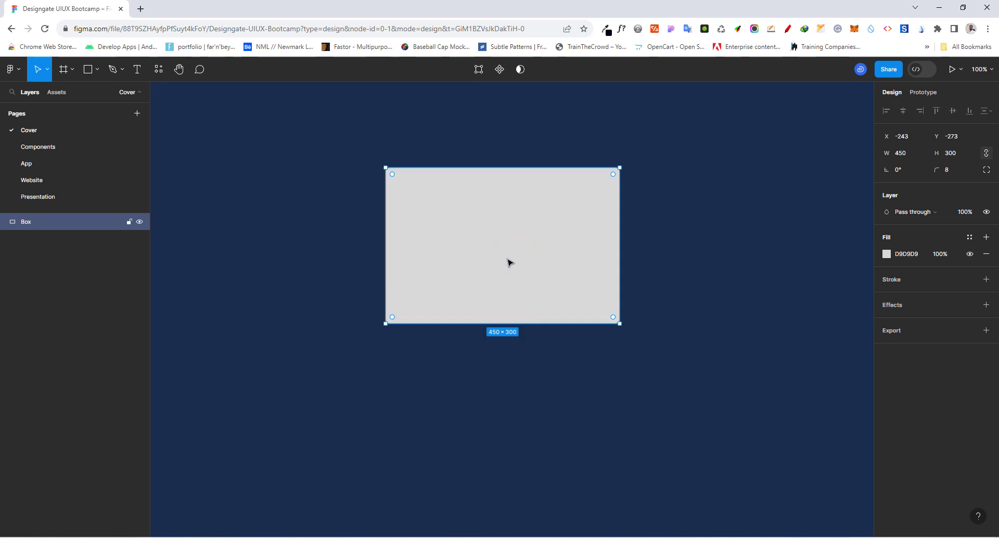
Try several red shades for the Box rectangle's fill, ending on D45050
{"action": "left_click", "coordinate": [886, 255]}
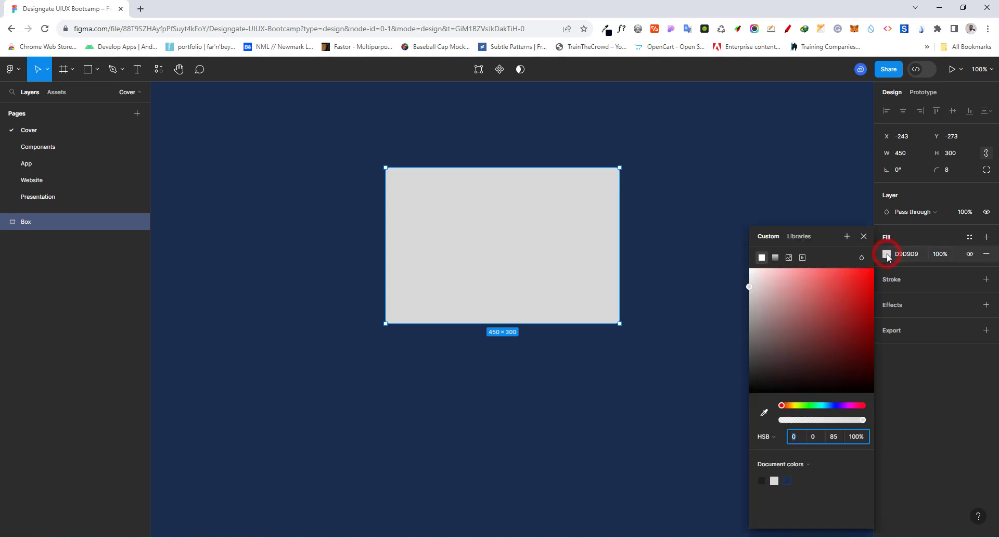
{"action": "left_click", "coordinate": [815, 298]}
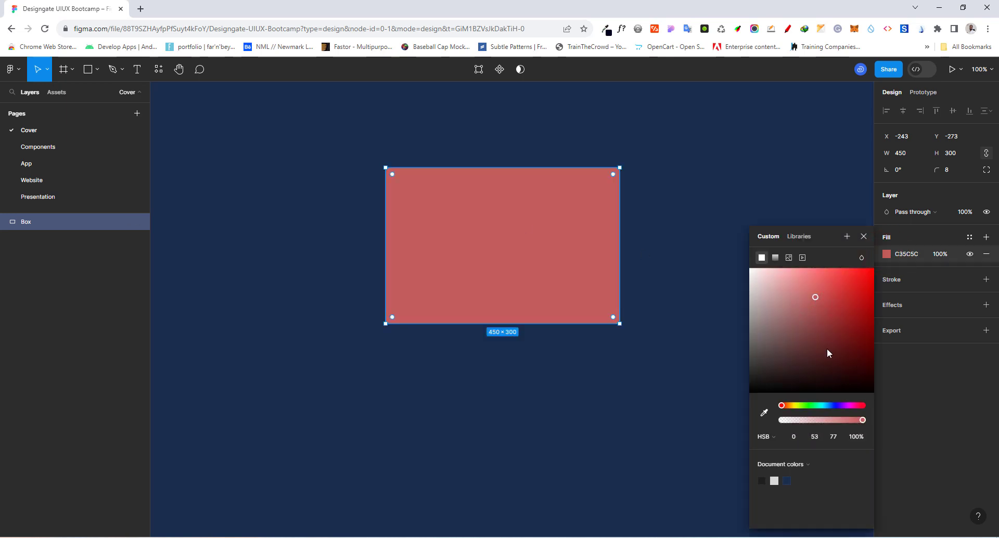
{"action": "left_click", "coordinate": [835, 341]}
{"action": "left_click", "coordinate": [827, 290]}
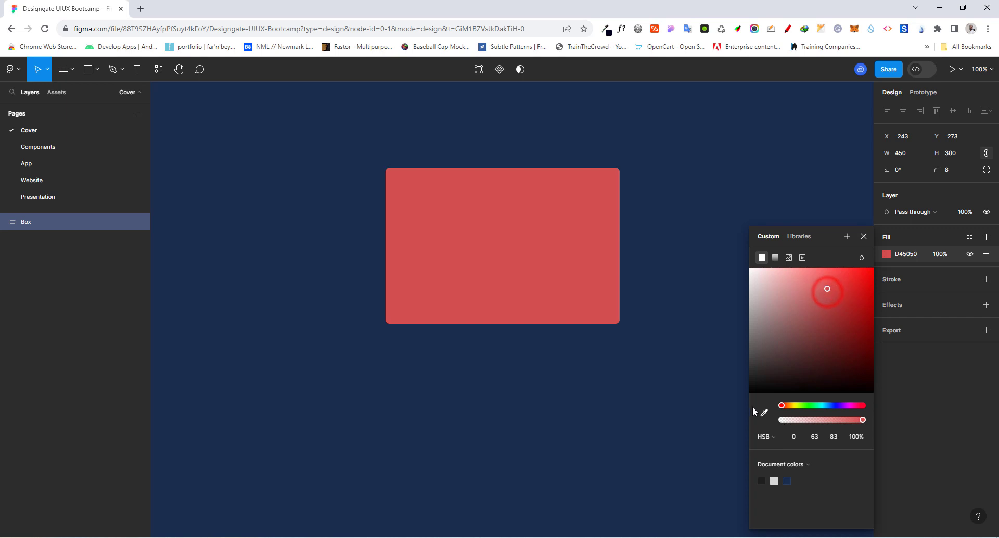
{"action": "left_click", "coordinate": [656, 391]}
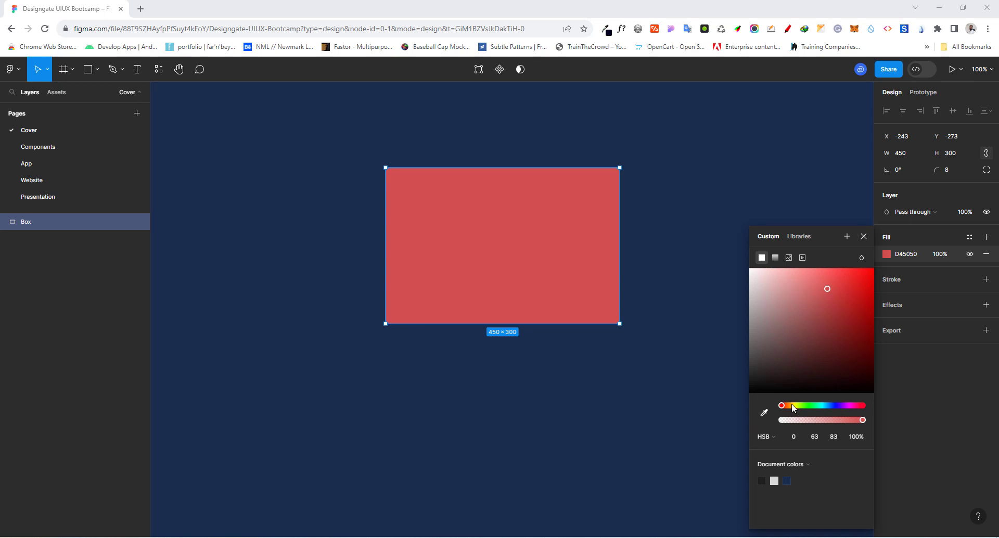
Shift the Box rectangle's fill to blue 1C31EA and settle on yellow EAC91C
{"action": "left_click_drag", "start_coordinate": [782, 408], "coordinate": [833, 404]}
{"action": "left_click_drag", "start_coordinate": [828, 289], "coordinate": [837, 309]}
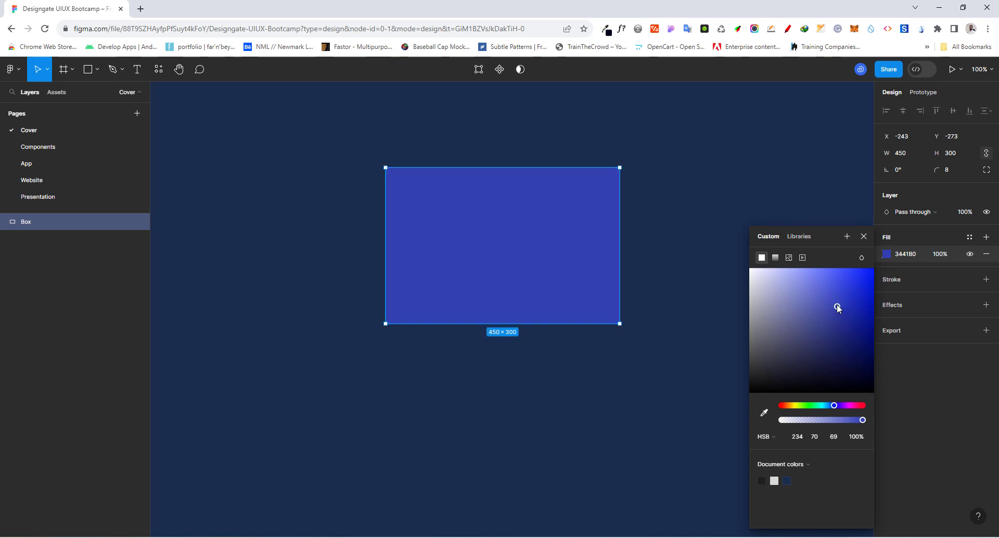
{"action": "left_click_drag", "start_coordinate": [837, 307], "coordinate": [859, 278]}
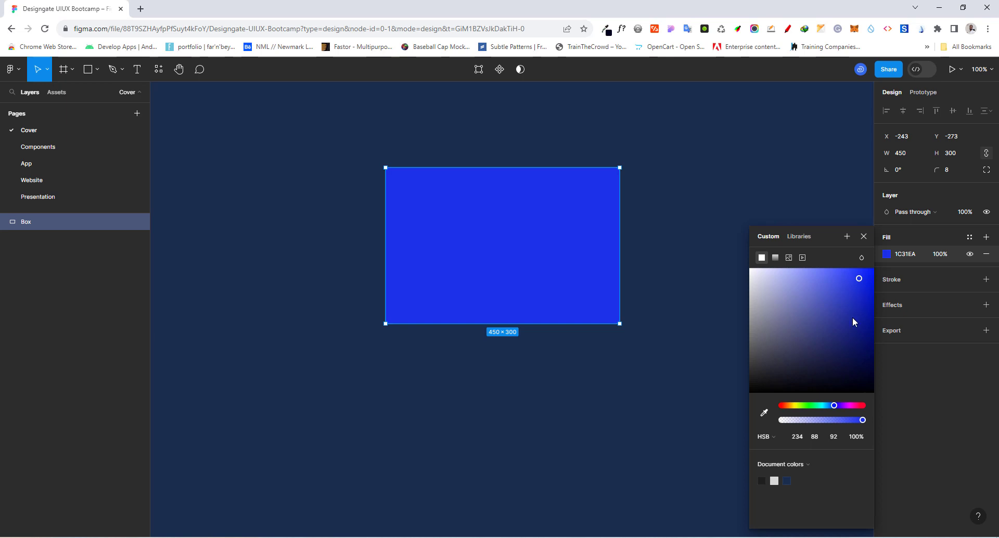
{"action": "left_click", "coordinate": [793, 405]}
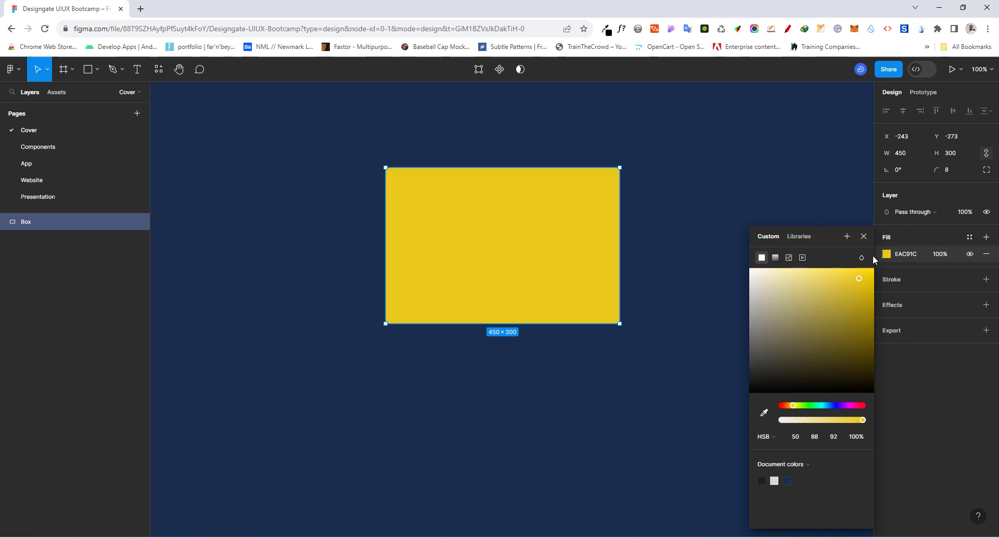
{"action": "left_click", "coordinate": [931, 240]}
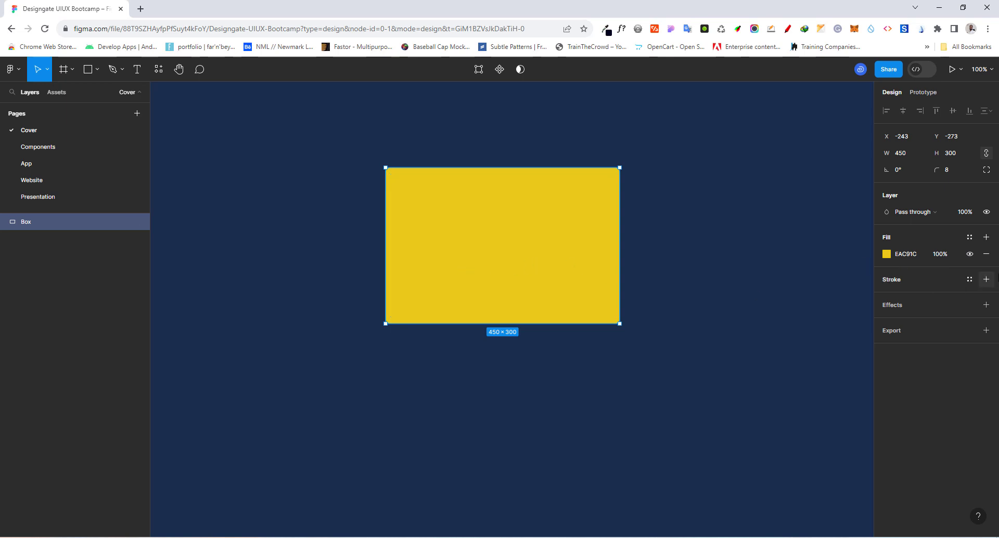
Add a second fill above the yellow one on the Box rectangle, coloured red EB1313 at 100% opacity
{"action": "left_click", "coordinate": [987, 238]}
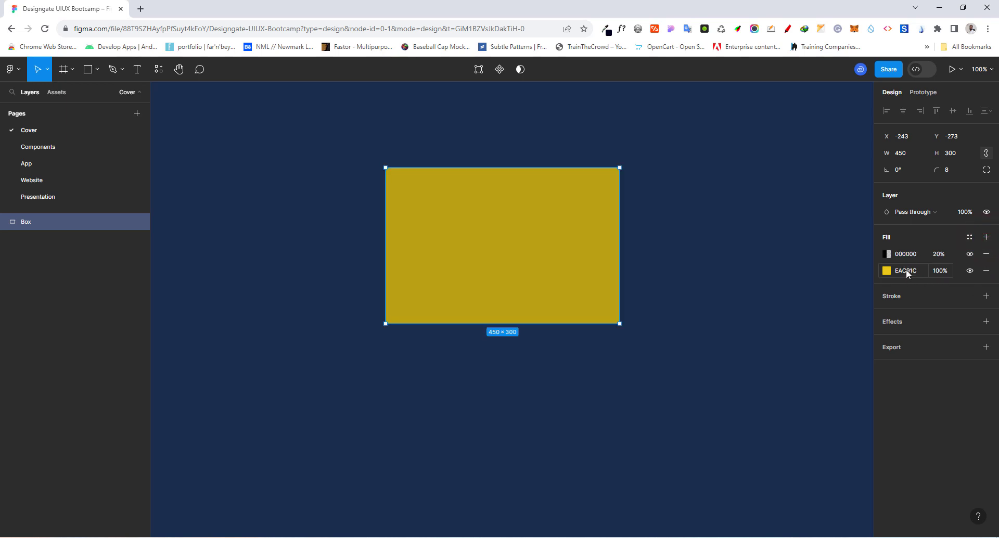
{"action": "left_click", "coordinate": [887, 255]}
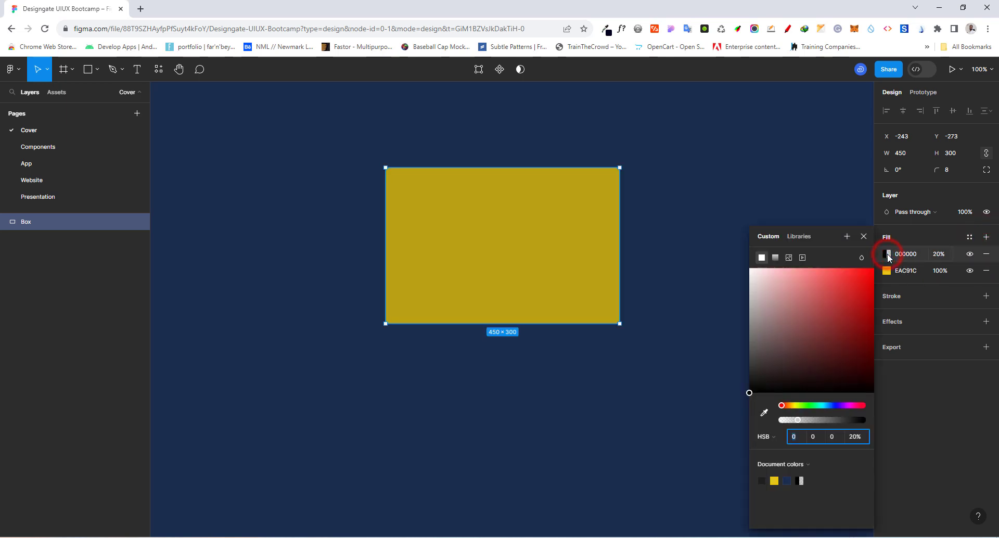
{"action": "left_click", "coordinate": [863, 279]}
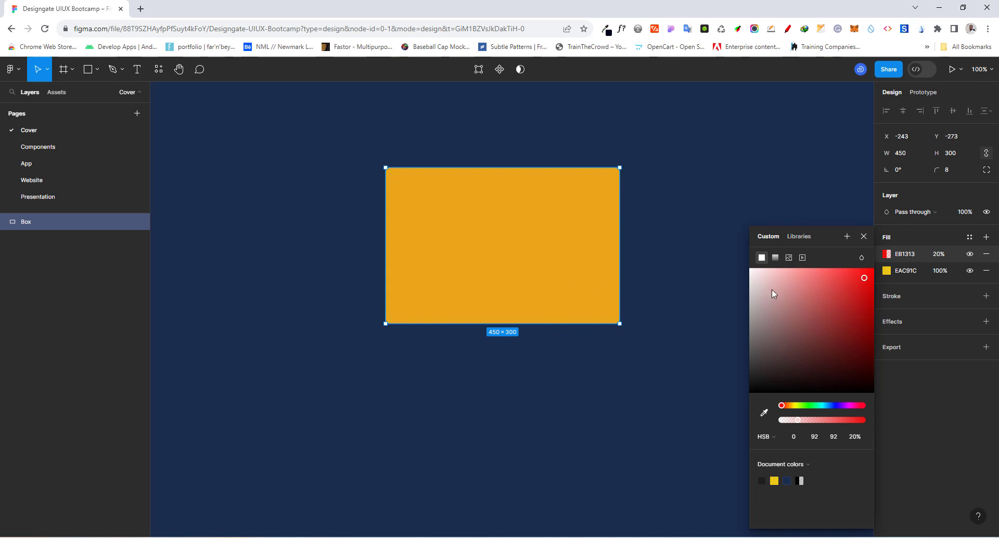
{"action": "left_click", "coordinate": [938, 254]}
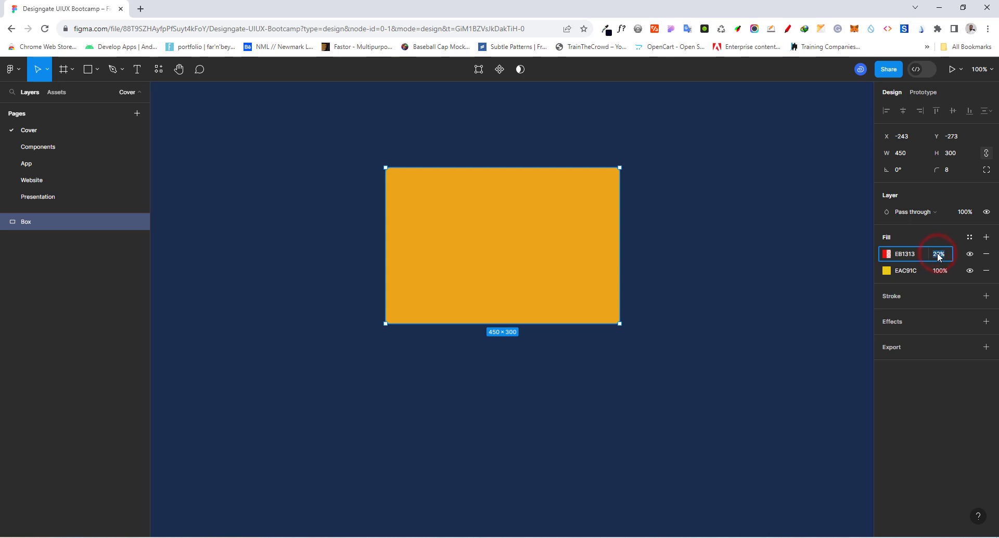
{"action": "type", "text": "100"}
{"action": "key", "text": "Return"}
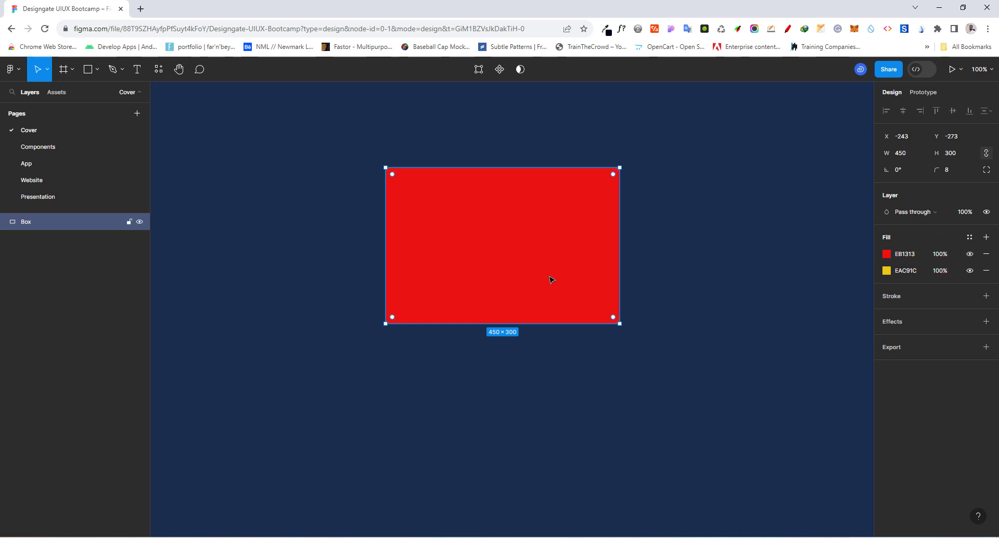
Reduce the red EB1313 fill's opacity to 20%, then hide and remove that fill from the Box rectangle
{"action": "left_click", "coordinate": [942, 255]}
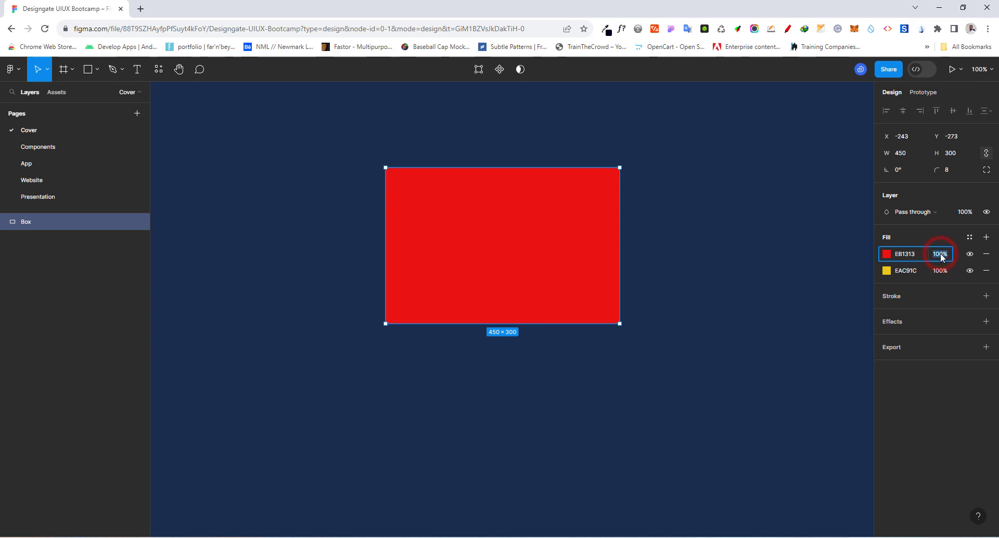
{"action": "type", "text": "20"}
{"action": "key", "text": "Return"}
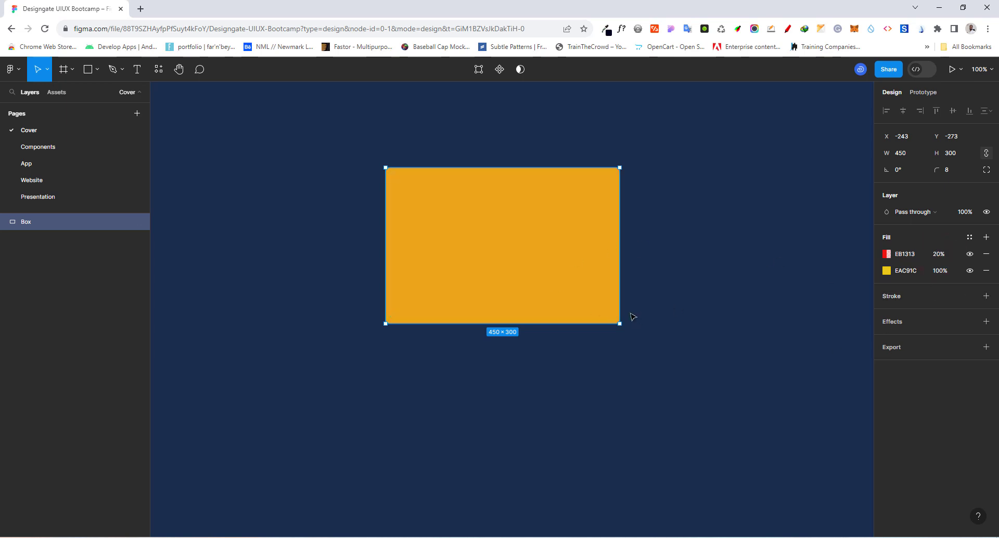
{"action": "left_click", "coordinate": [969, 254]}
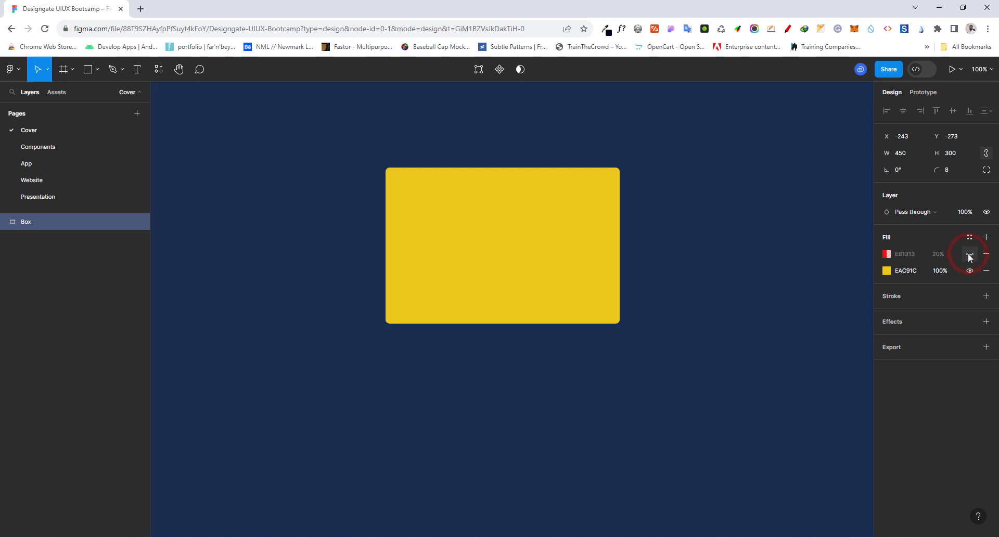
{"action": "left_click", "coordinate": [988, 255]}
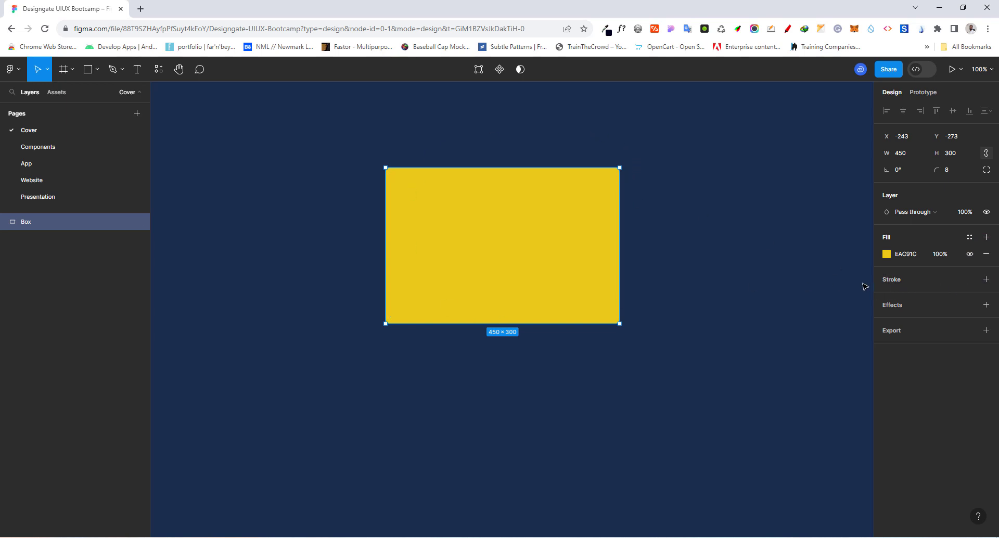
Add an inside stroke of weight 1 to the Box rectangle and check its colour options, keeping black 000000
{"action": "left_click", "coordinate": [986, 279]}
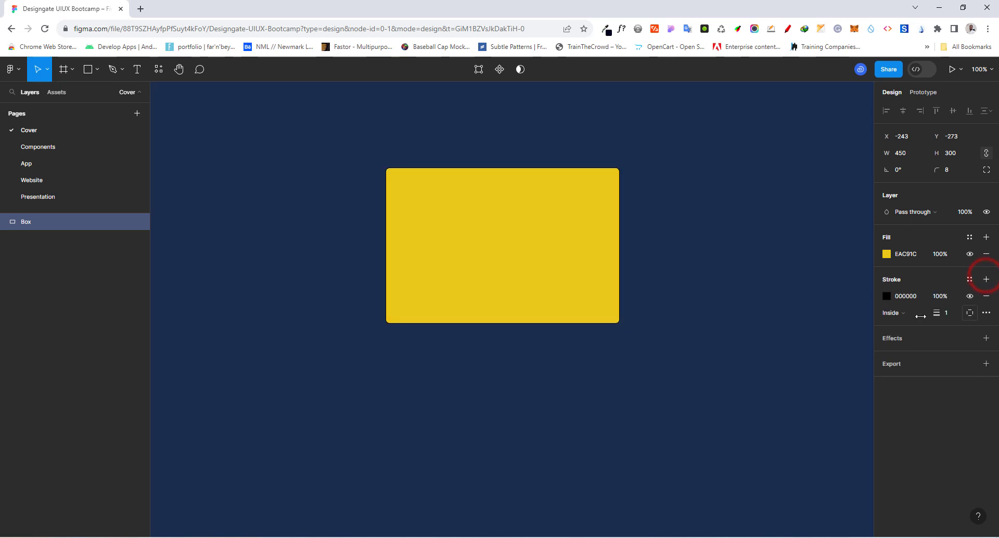
{"action": "left_click", "coordinate": [887, 296]}
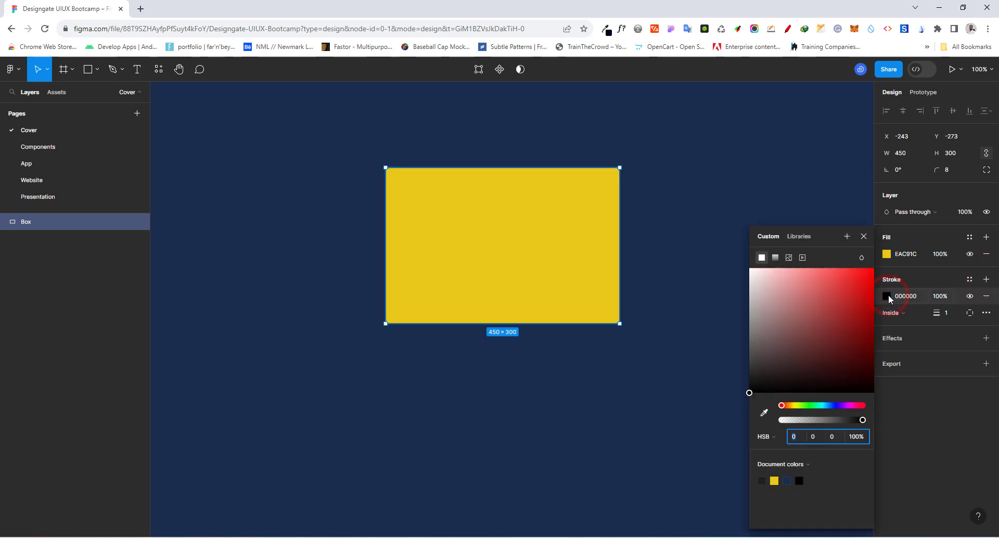
{"action": "left_click", "coordinate": [887, 297]}
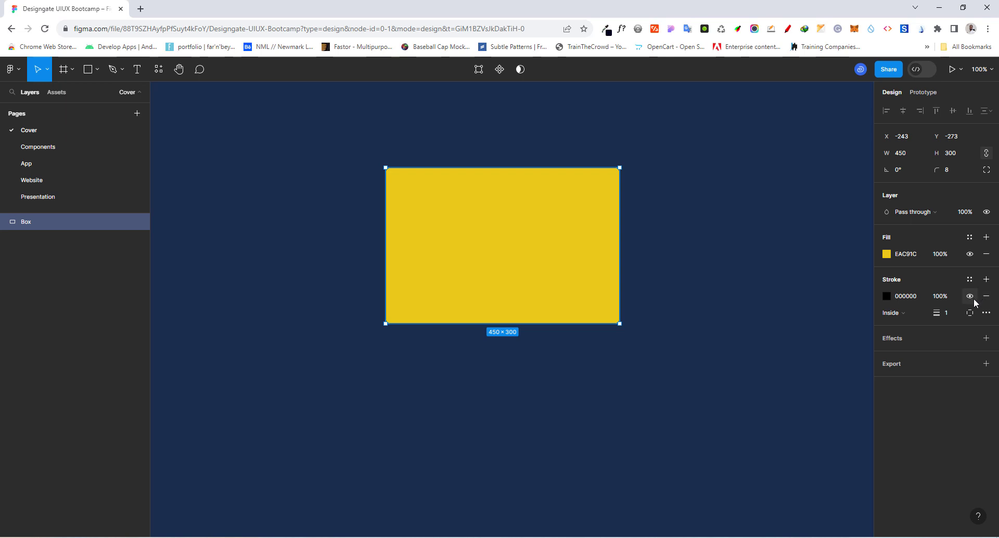
Keep the Box rectangle's stroke position at Inside and set the stroke weight to 10
{"action": "left_click", "coordinate": [907, 315]}
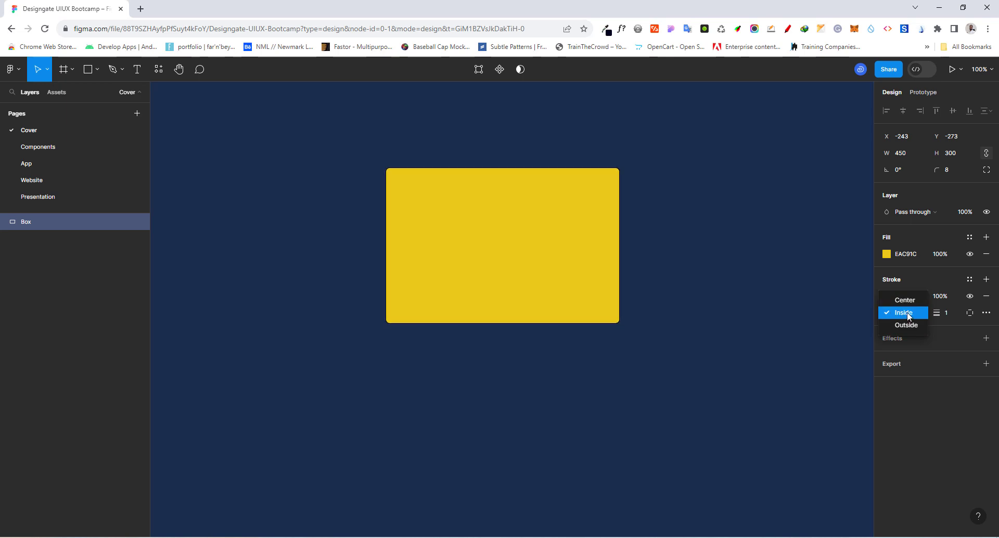
{"action": "left_click", "coordinate": [909, 318]}
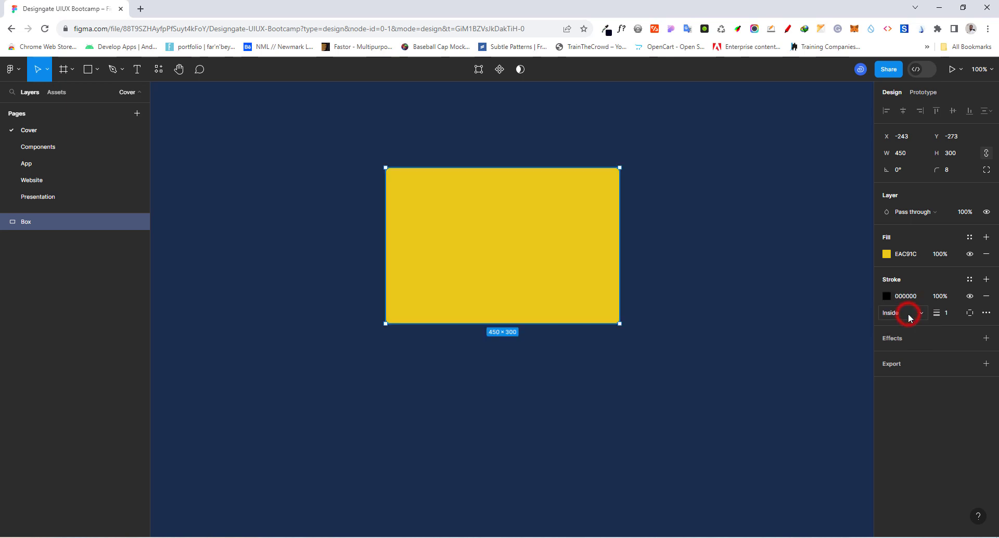
{"action": "left_click", "coordinate": [948, 314]}
{"action": "type", "text": "10"}
{"action": "key", "text": "Return"}
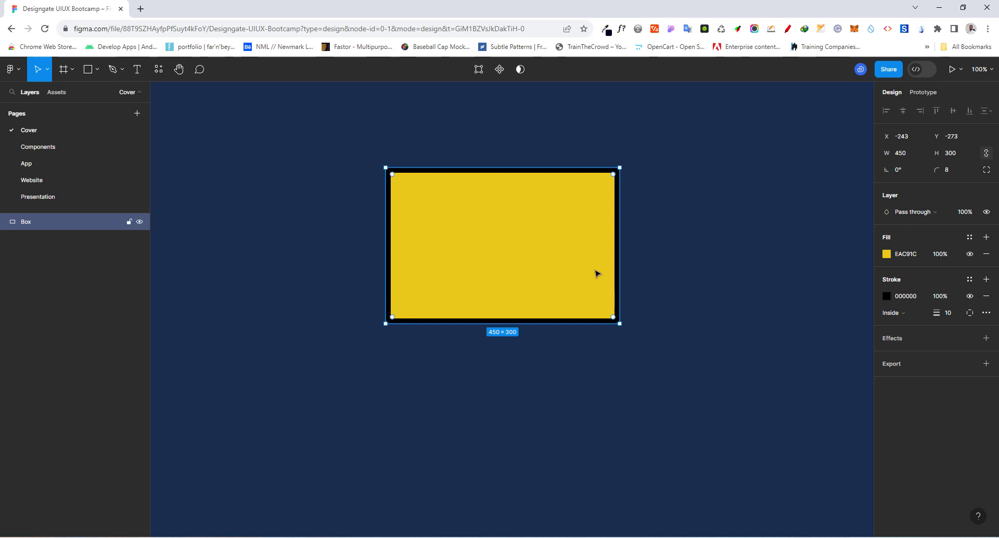
Try the Outside position for the Box rectangle's stroke, look at it unselected, and return the position to Inside
{"action": "left_click", "coordinate": [906, 311]}
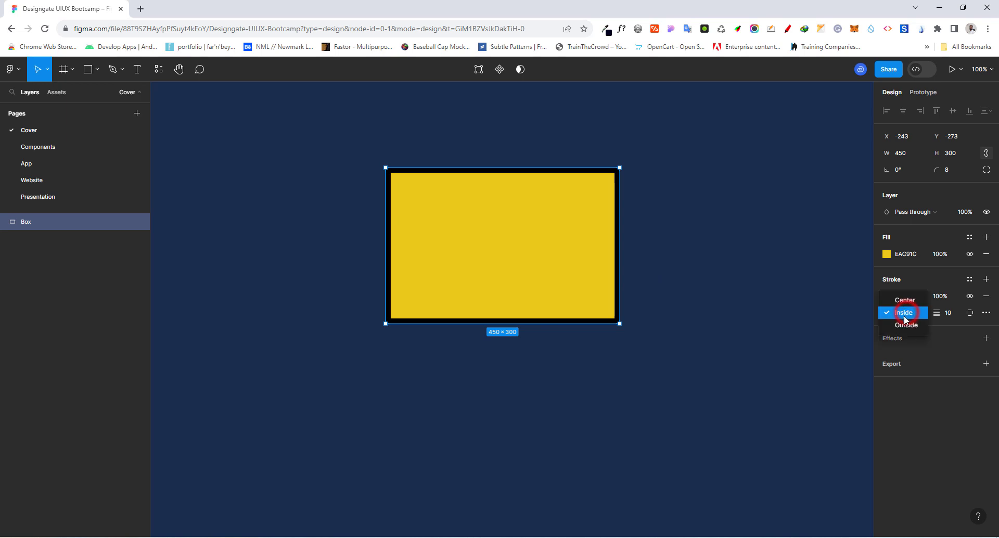
{"action": "left_click", "coordinate": [903, 325]}
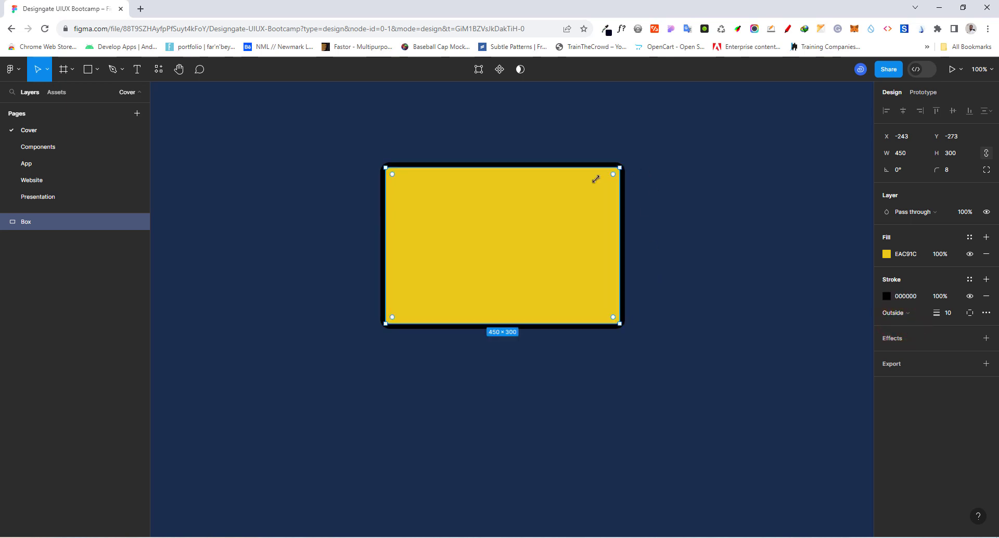
{"action": "left_click", "coordinate": [657, 189]}
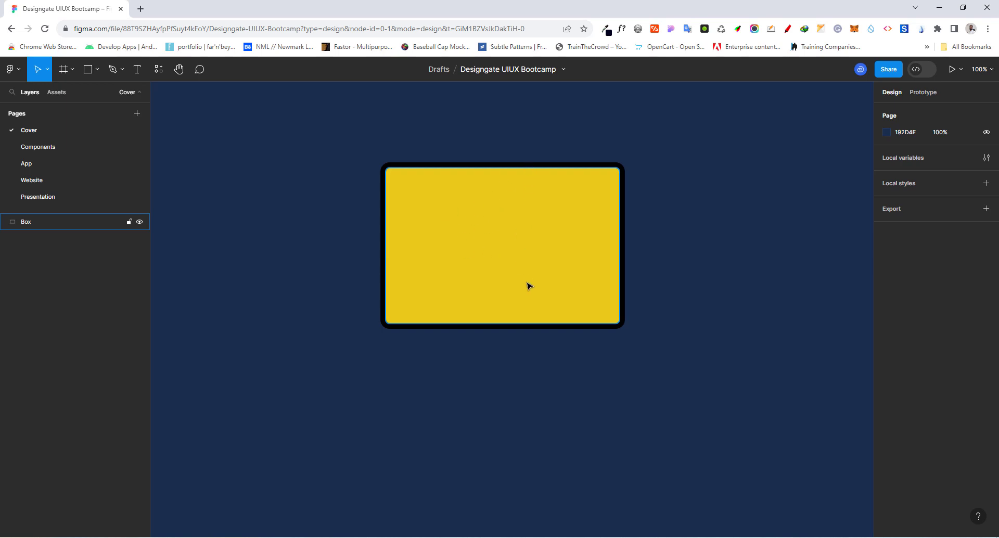
{"action": "left_click", "coordinate": [519, 236]}
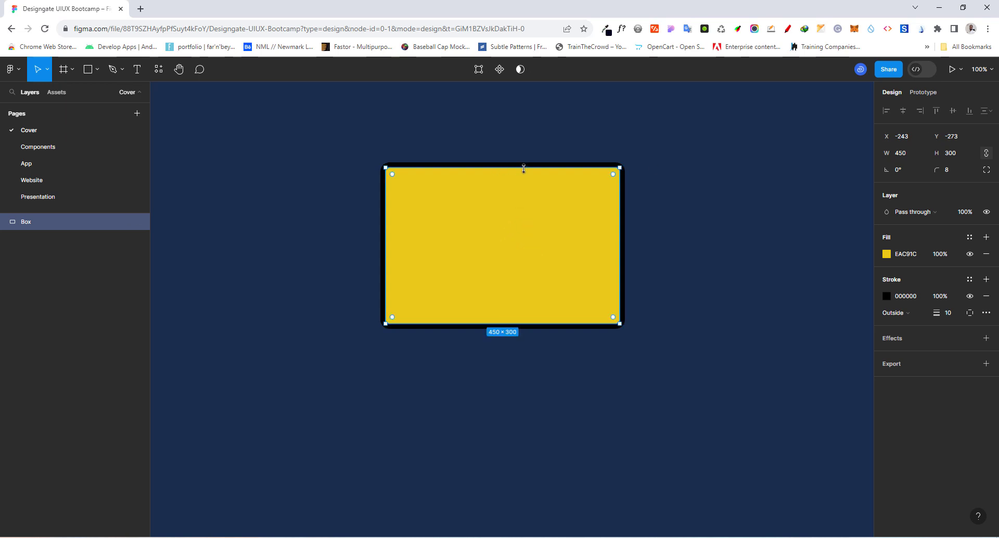
{"action": "left_click", "coordinate": [678, 133]}
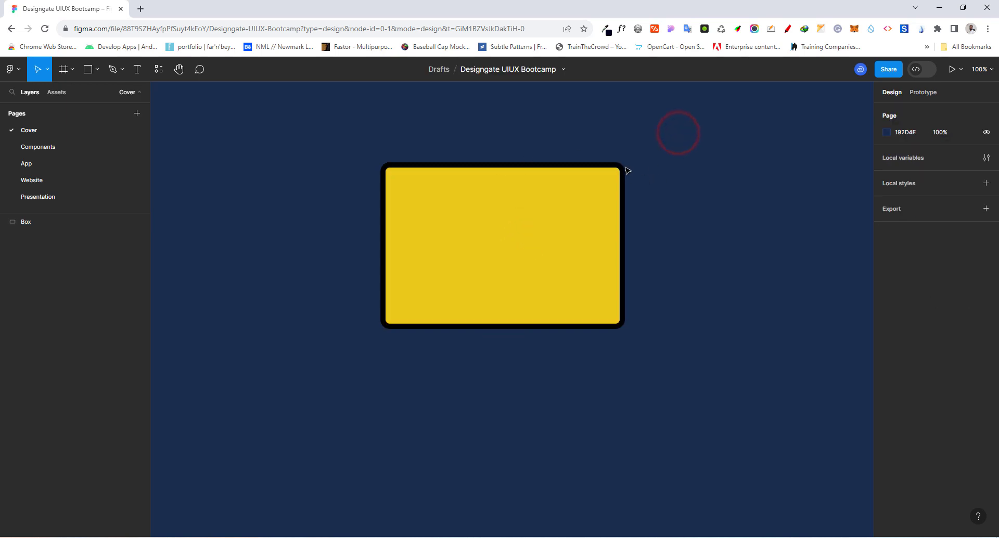
{"action": "left_click", "coordinate": [549, 217]}
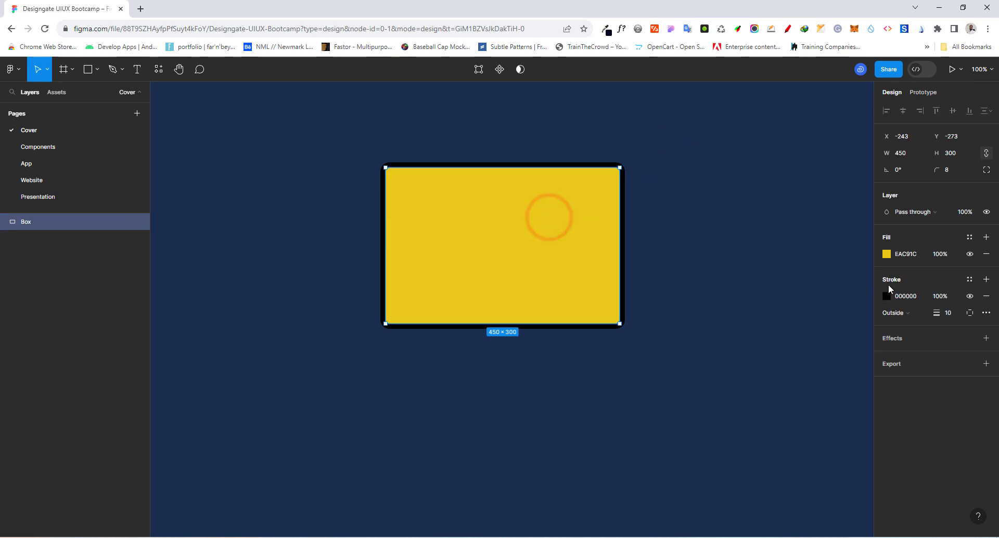
{"action": "left_click", "coordinate": [906, 312]}
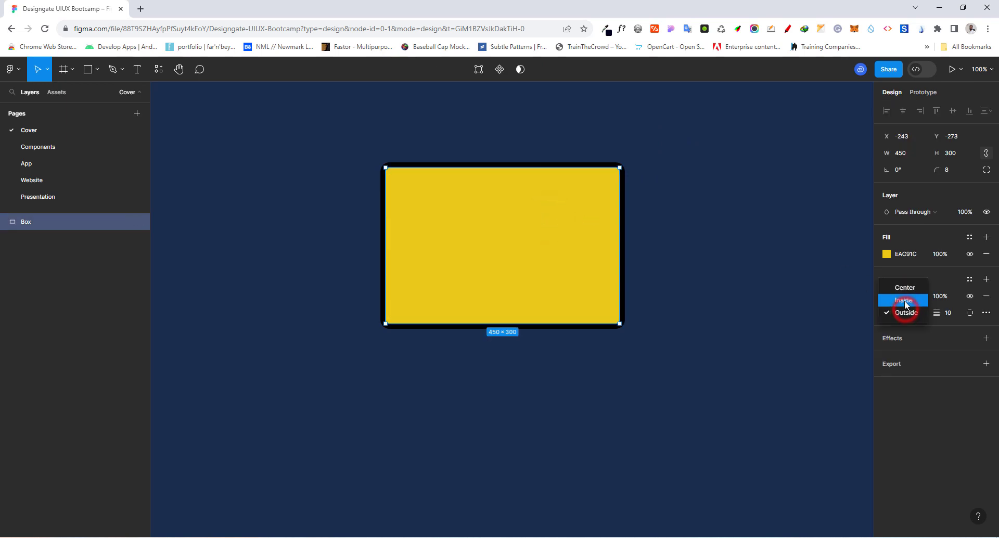
{"action": "left_click", "coordinate": [904, 301]}
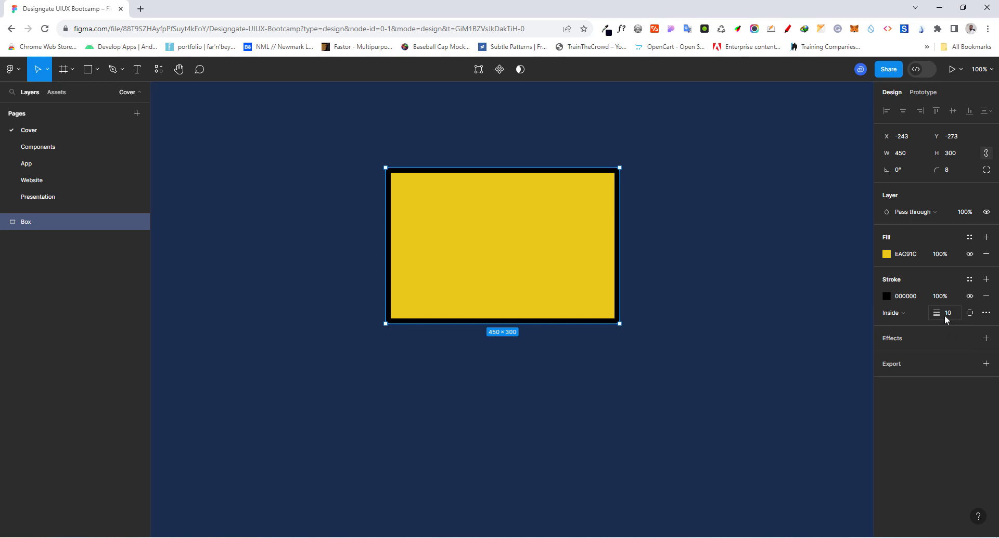
Restrict the Box rectangle's stroke to its bottom side and check it with the selection cleared
{"action": "left_click", "coordinate": [971, 313]}
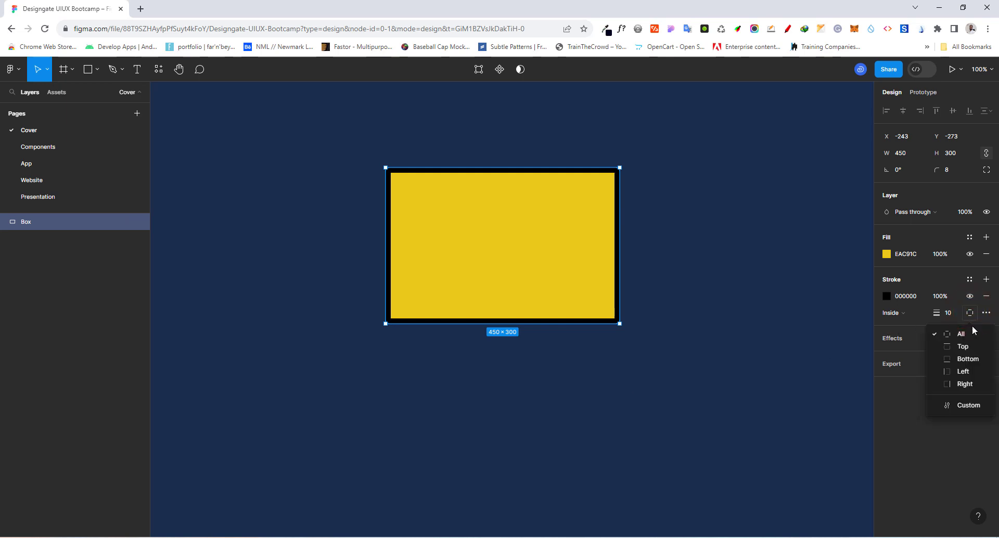
{"action": "left_click", "coordinate": [951, 359]}
{"action": "left_click", "coordinate": [679, 290]}
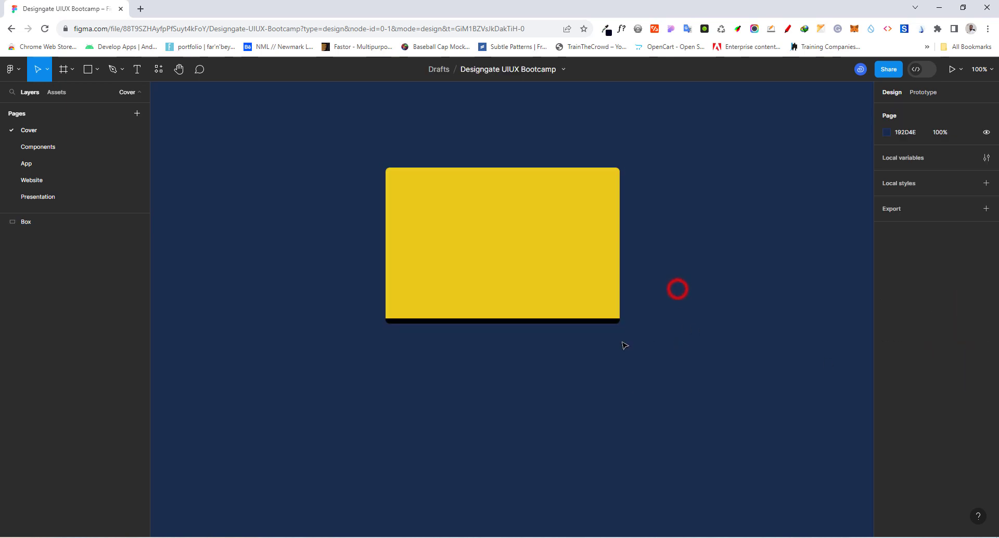
{"action": "left_click", "coordinate": [512, 249]}
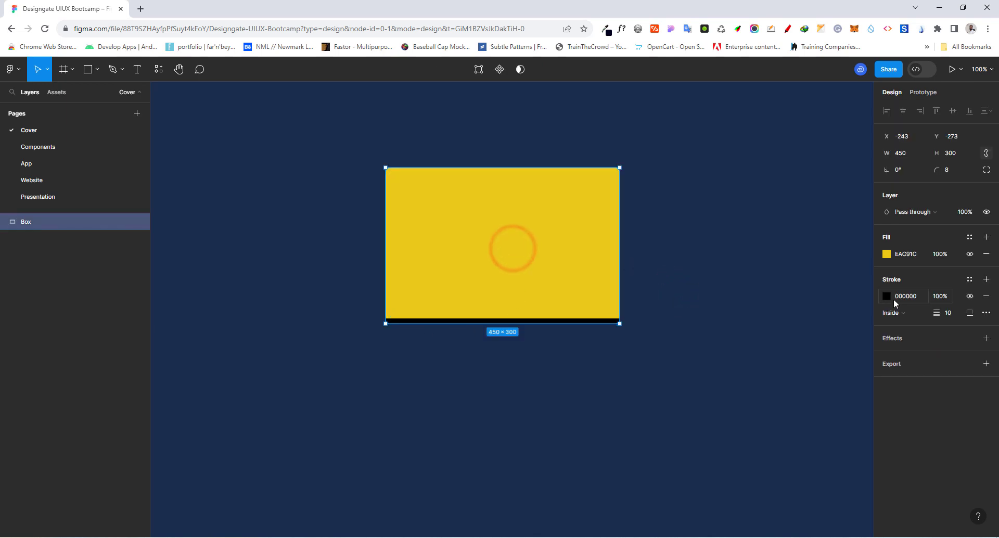
Change the Box rectangle's stroke colour to white FFFFFF
{"action": "left_click", "coordinate": [887, 297]}
{"action": "left_click_drag", "start_coordinate": [804, 318], "coordinate": [718, 252]}
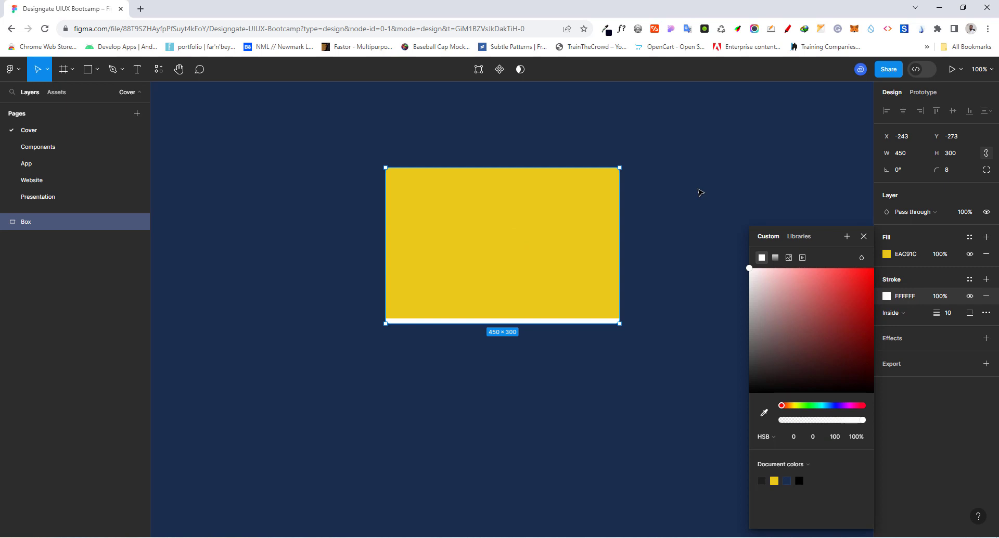
{"action": "left_click", "coordinate": [698, 188]}
{"action": "left_click", "coordinate": [571, 276]}
Switch the Box rectangle's stroke to the left side and add a custom bottom stroke weight of 10
{"action": "left_click", "coordinate": [970, 313]}
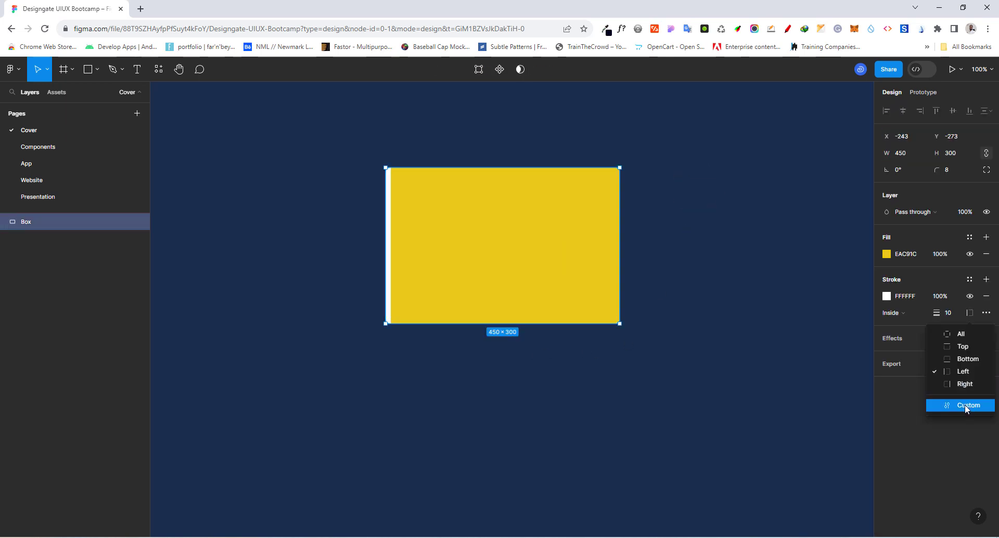
{"action": "left_click", "coordinate": [965, 404]}
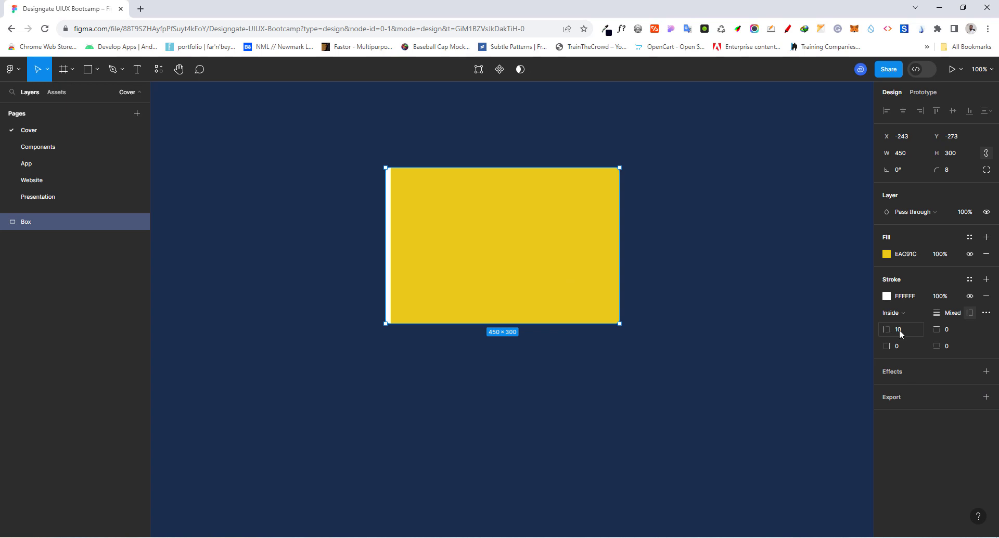
{"action": "left_click", "coordinate": [947, 347]}
{"action": "type", "text": "10"}
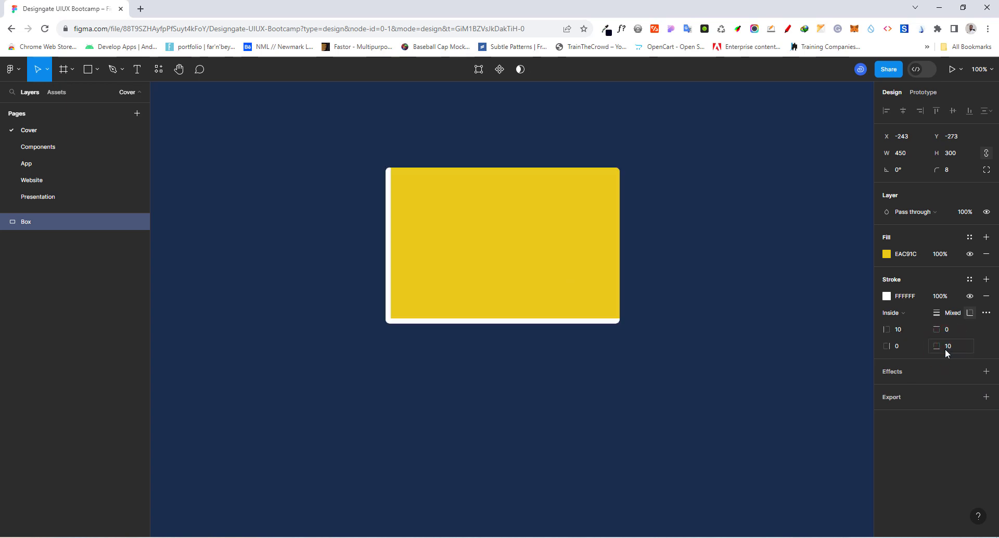
{"action": "left_click", "coordinate": [727, 297]}
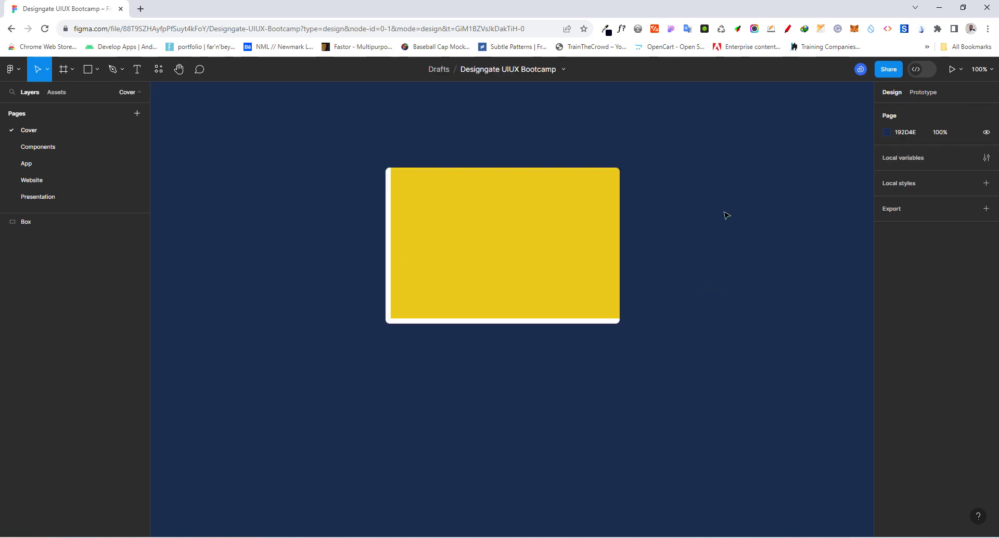
Apply the Box rectangle's stroke to all sides and move the rectangle up to about X -234, Y -311
{"action": "left_click", "coordinate": [589, 202]}
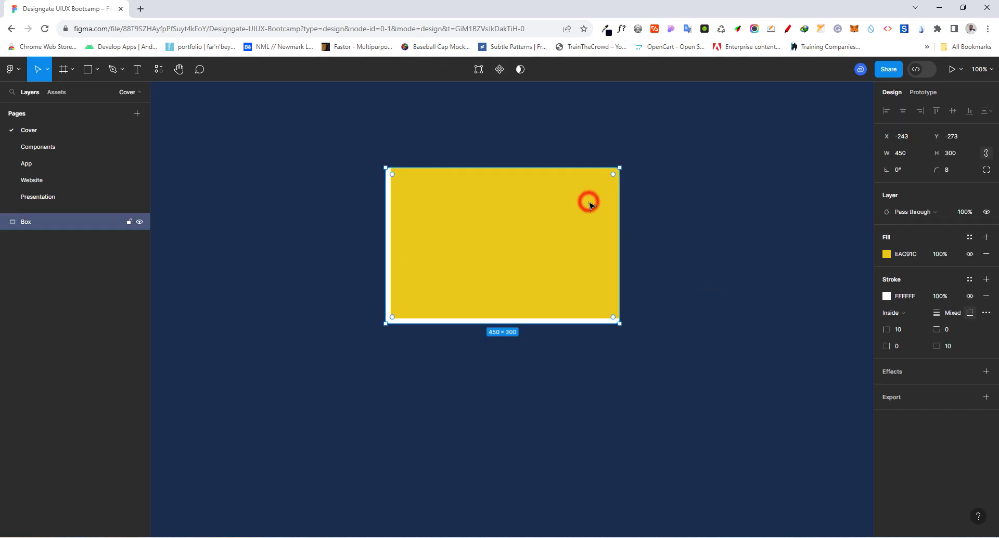
{"action": "left_click", "coordinate": [970, 312]}
{"action": "left_click", "coordinate": [961, 333]}
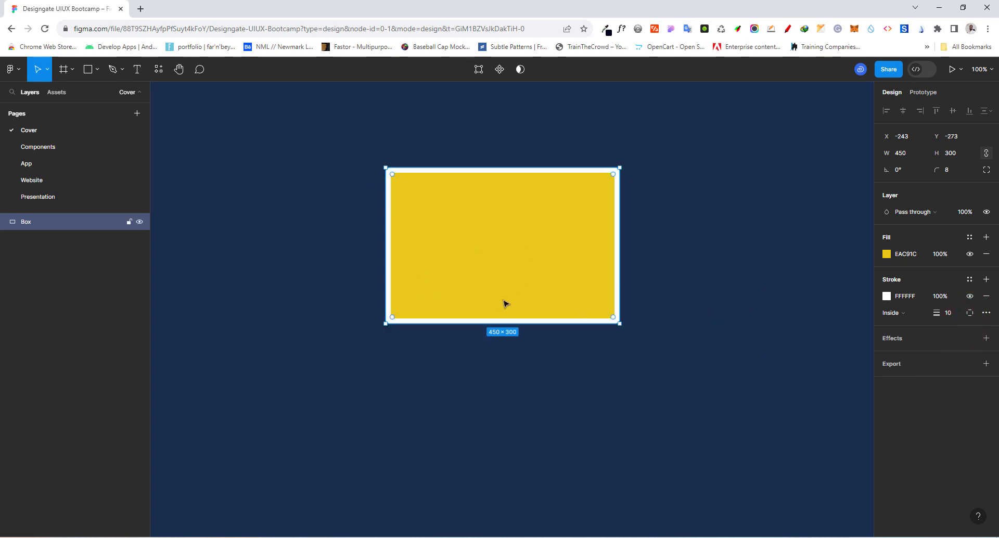
{"action": "left_click", "coordinate": [497, 248]}
{"action": "left_click_drag", "start_coordinate": [506, 253], "coordinate": [504, 232]}
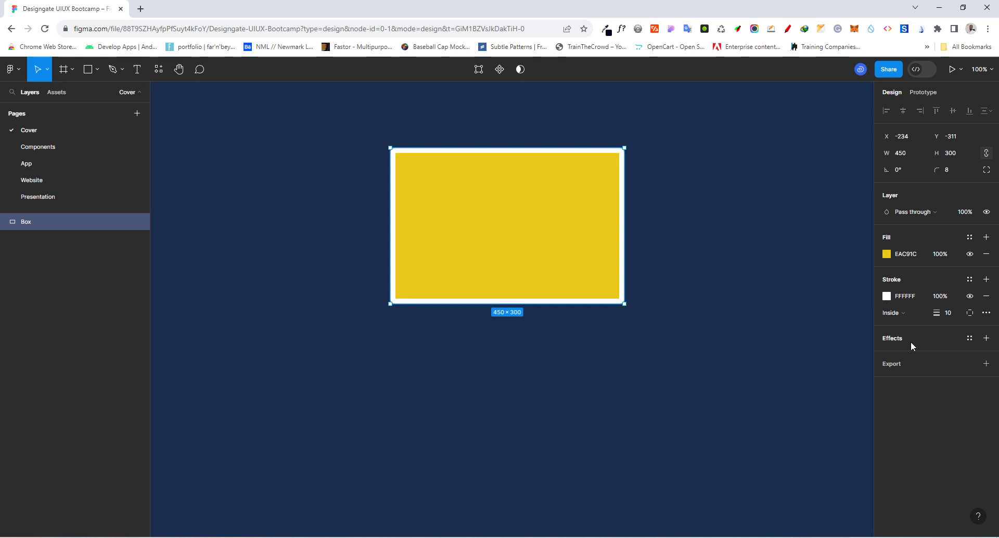
Try a drop shadow effect on the Box rectangle, checking the effect types on offer, and remove it
{"action": "left_click", "coordinate": [969, 338]}
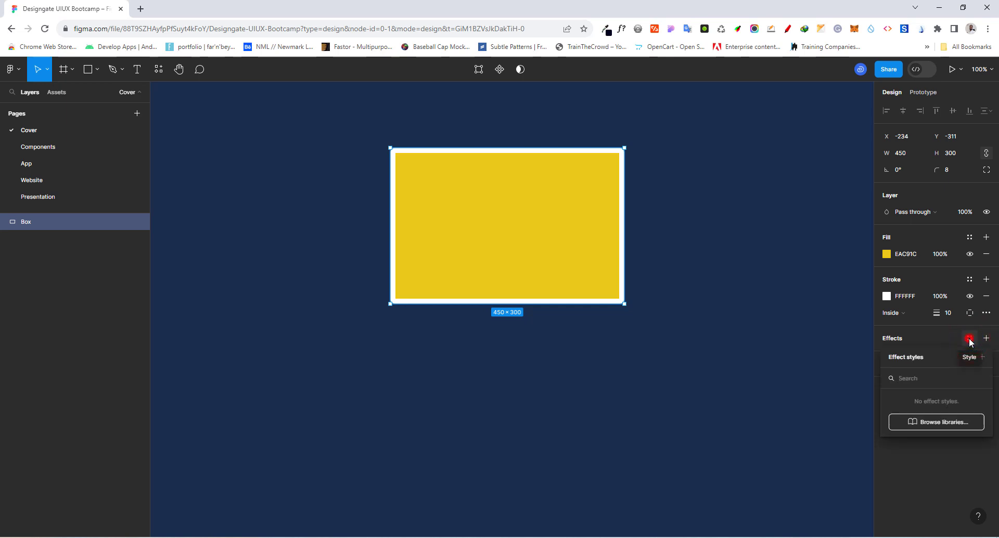
{"action": "left_click", "coordinate": [969, 339]}
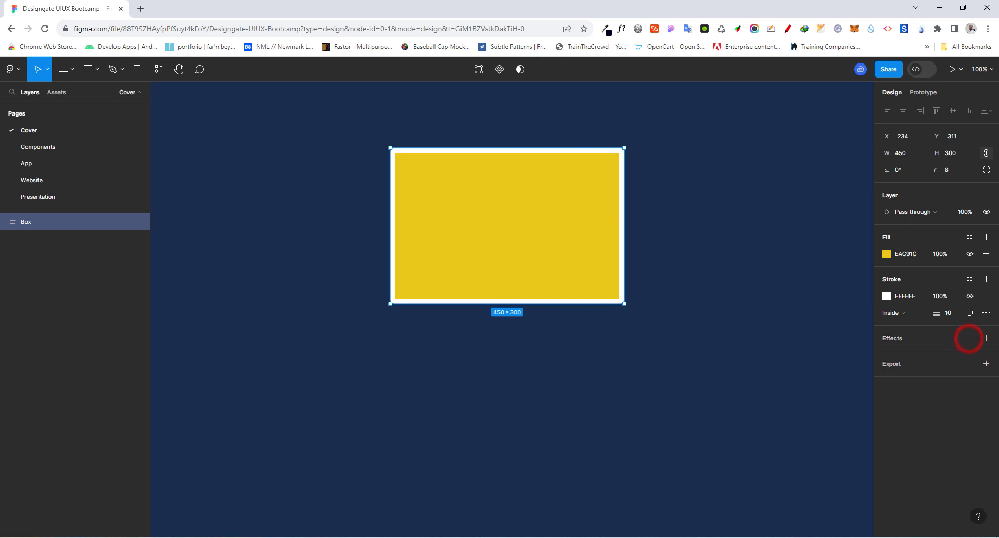
{"action": "left_click", "coordinate": [985, 339]}
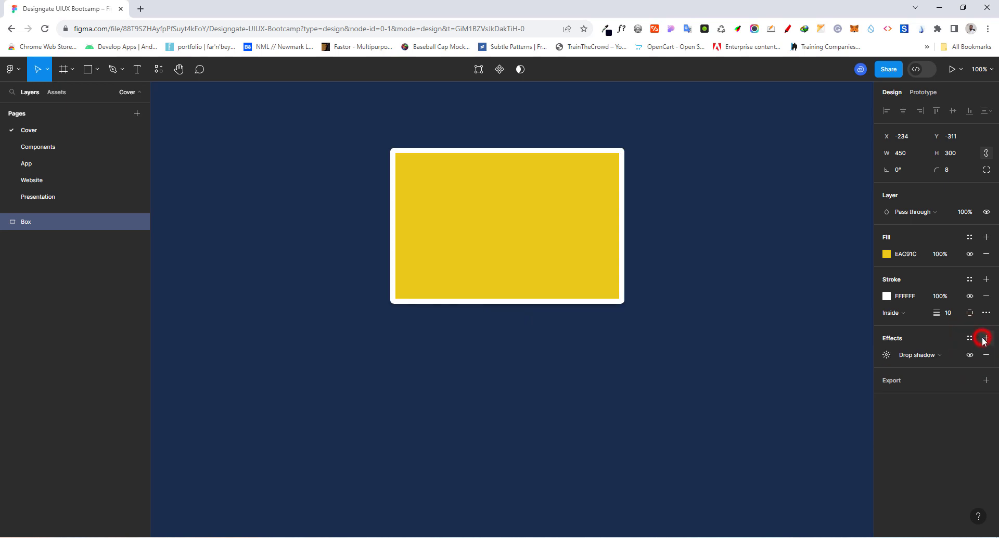
{"action": "left_click", "coordinate": [910, 355]}
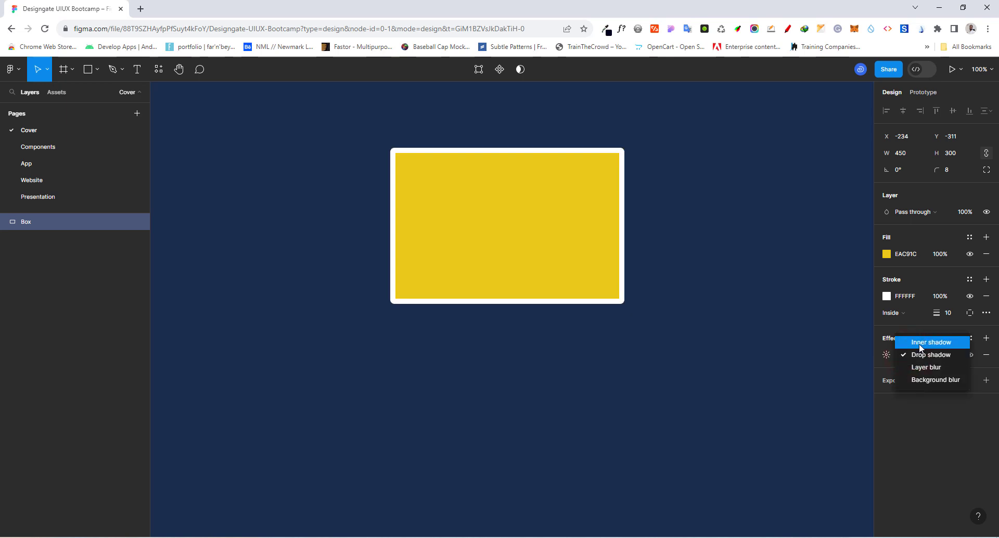
{"action": "left_click", "coordinate": [881, 363]}
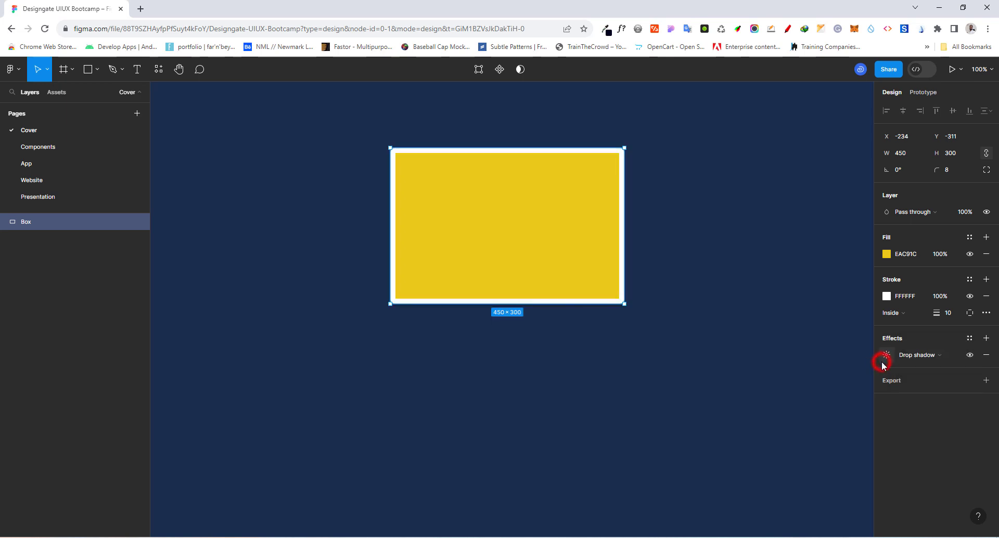
{"action": "left_click", "coordinate": [985, 357]}
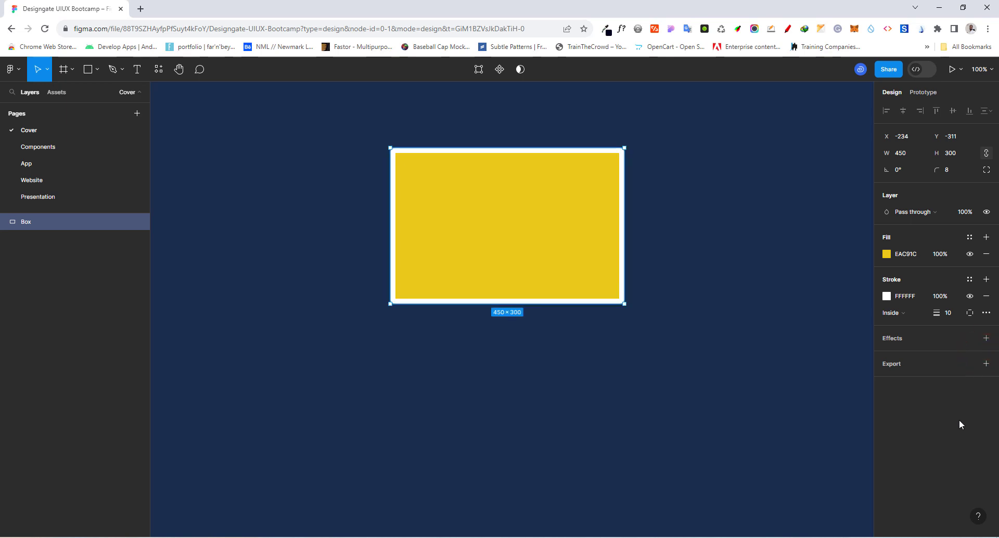
Move the Box rectangle to about X -215, Y -244 and add a 1x PNG export setting with its preview expanded
{"action": "left_click_drag", "start_coordinate": [451, 229], "coordinate": [460, 264]}
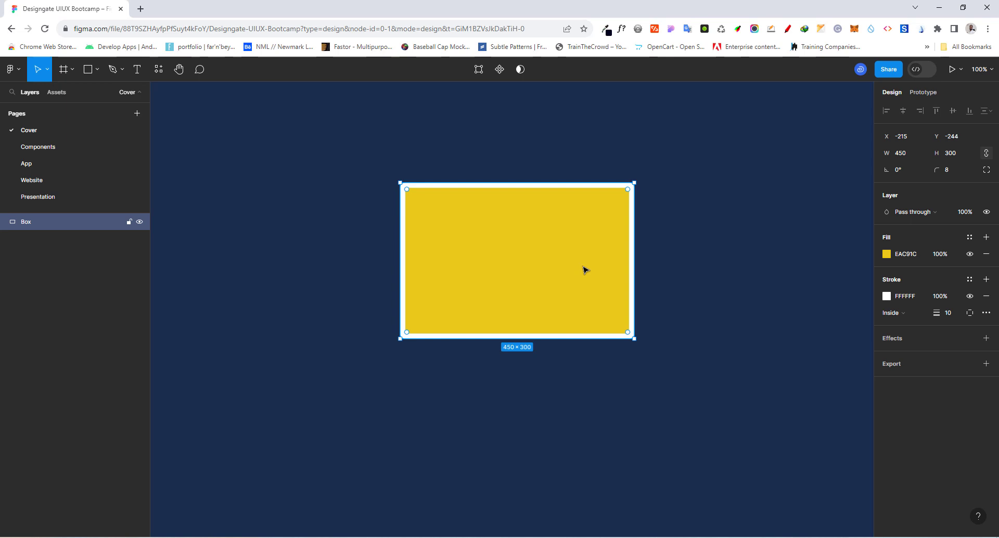
{"action": "left_click", "coordinate": [986, 365]}
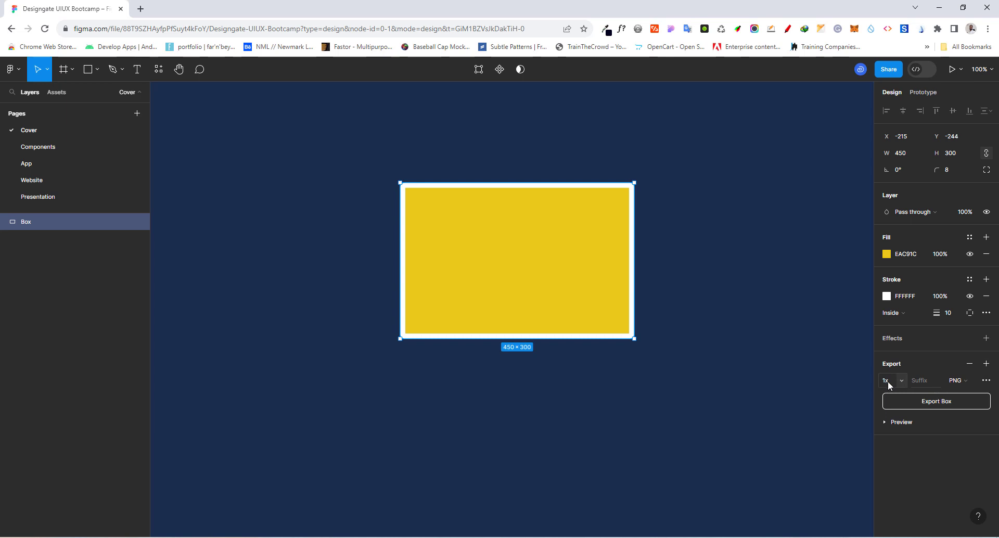
{"action": "left_click", "coordinate": [972, 382]}
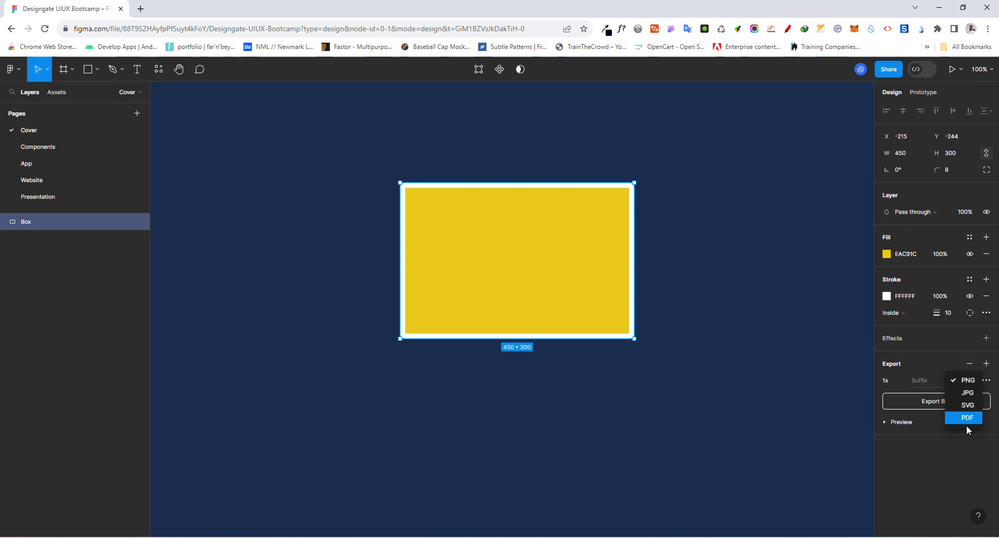
{"action": "left_click", "coordinate": [960, 381]}
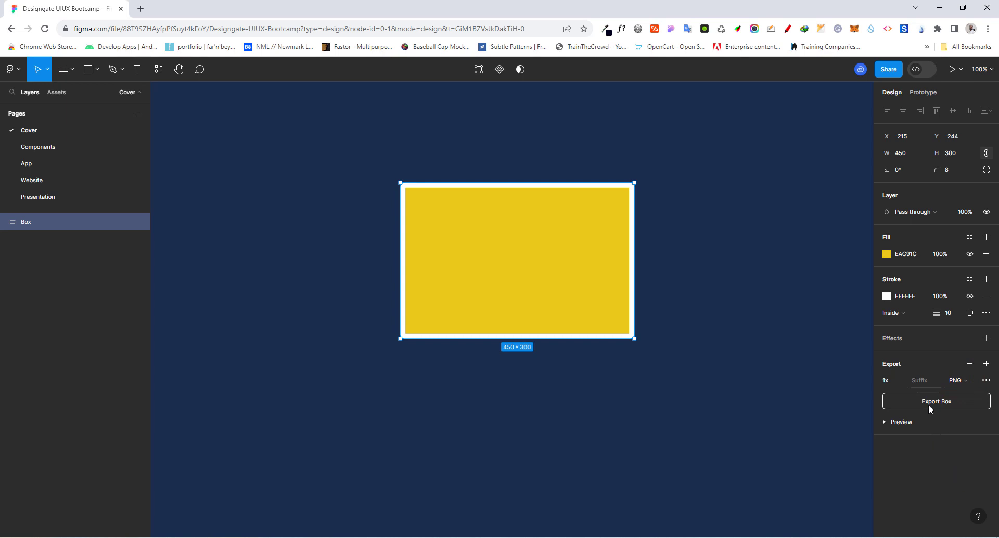
{"action": "left_click", "coordinate": [885, 424]}
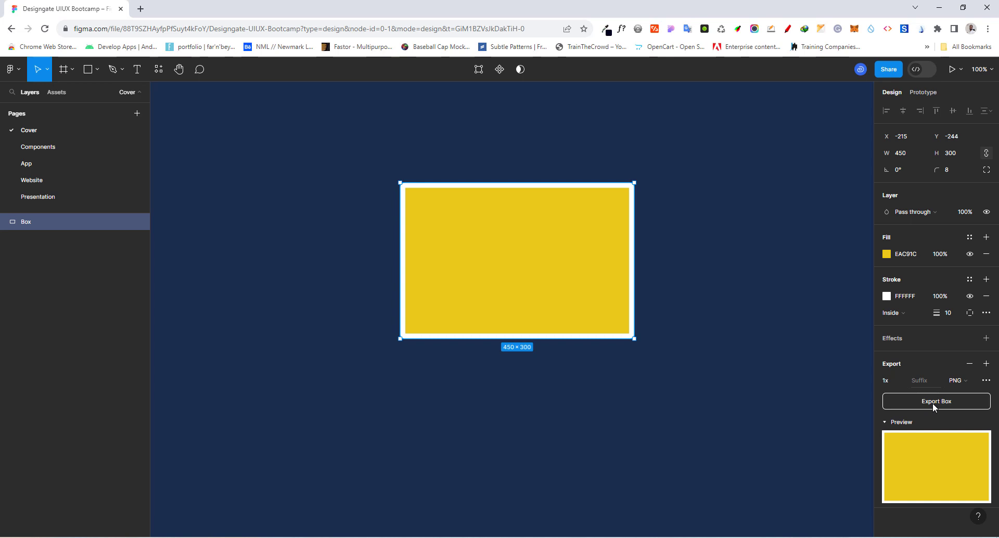
{"action": "left_click", "coordinate": [720, 267]}
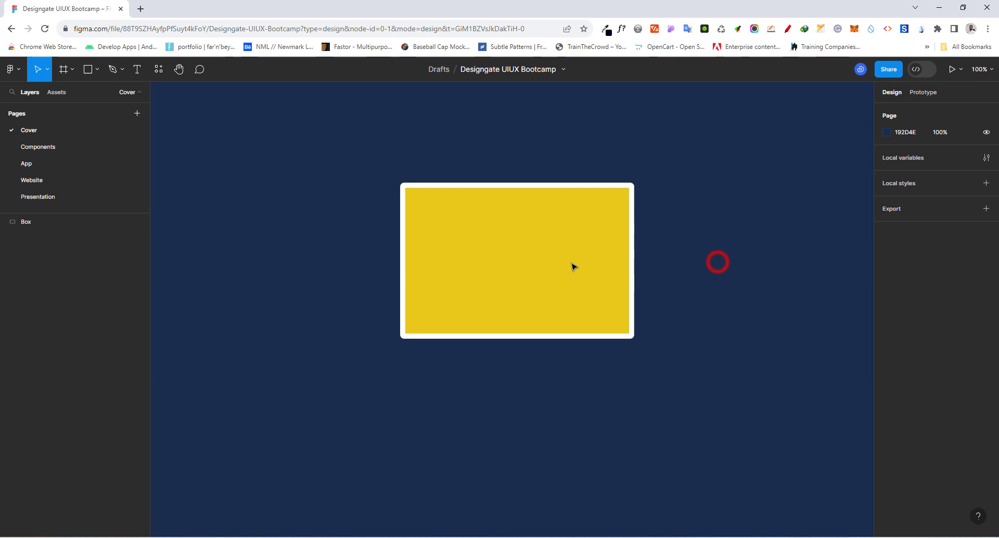
{"action": "left_click", "coordinate": [437, 256]}
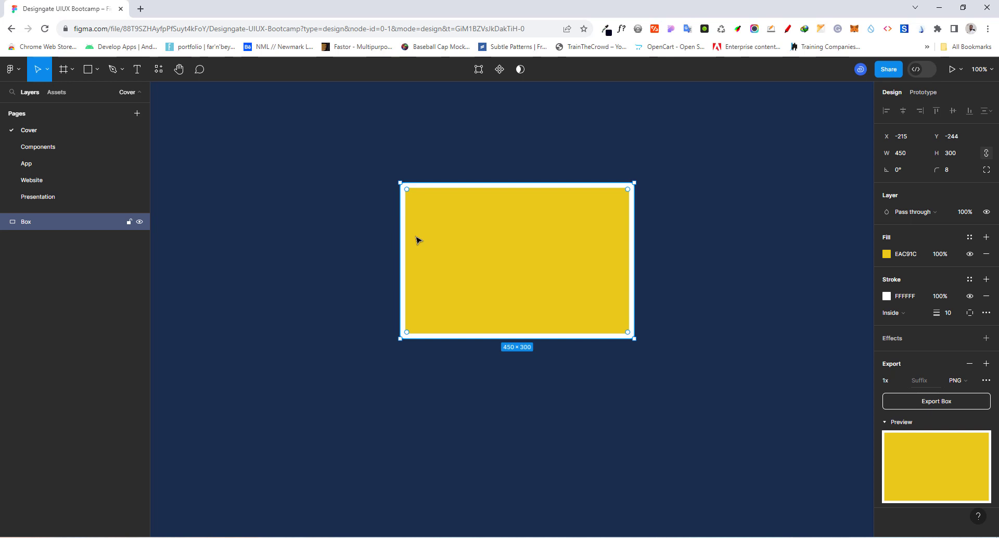
Move the Box rectangle to about X -572, Y -267 and draw a circle about 305 px wide beside it
{"action": "left_click_drag", "start_coordinate": [484, 229], "coordinate": [299, 221]}
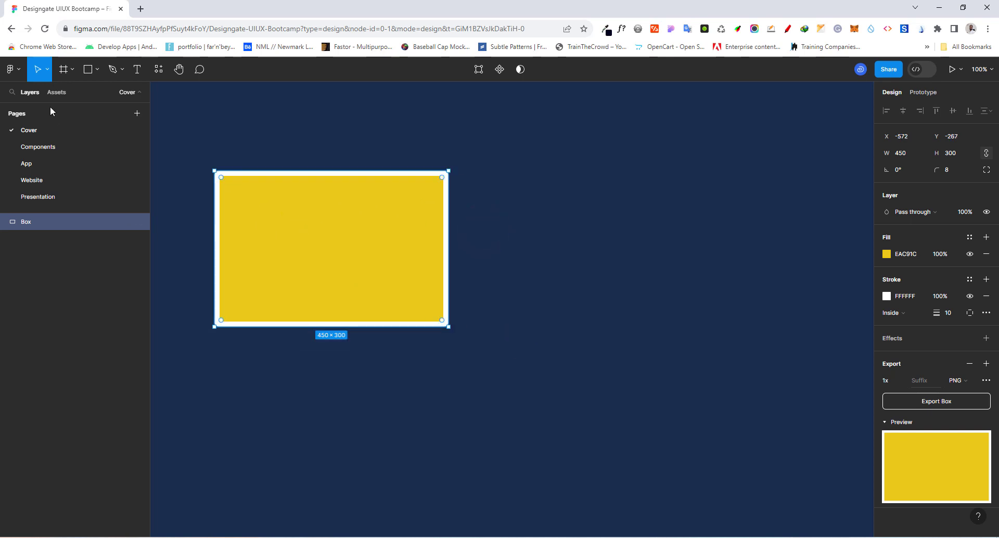
{"action": "left_click", "coordinate": [97, 70]}
{"action": "left_click", "coordinate": [74, 131]}
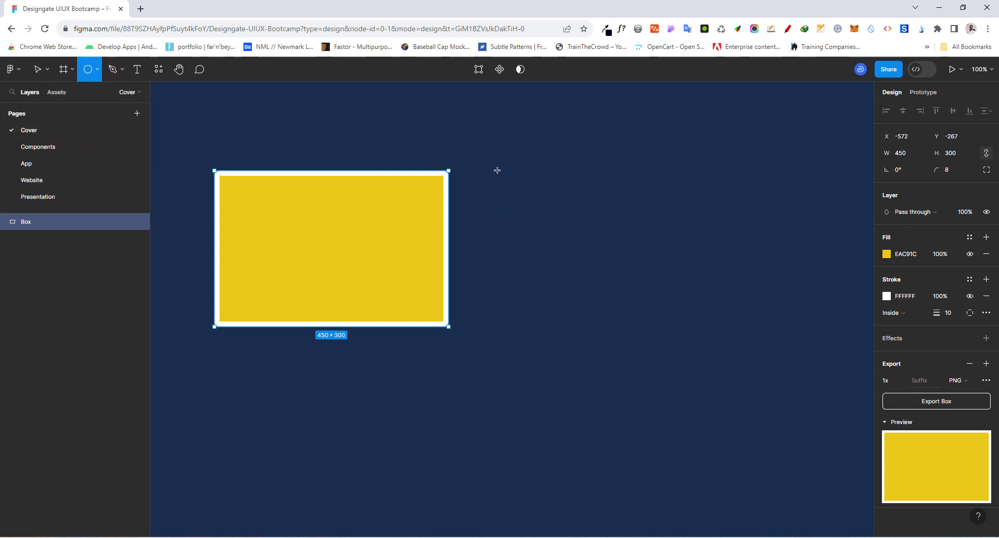
{"action": "left_click_drag", "start_coordinate": [497, 170], "coordinate": [648, 321]}
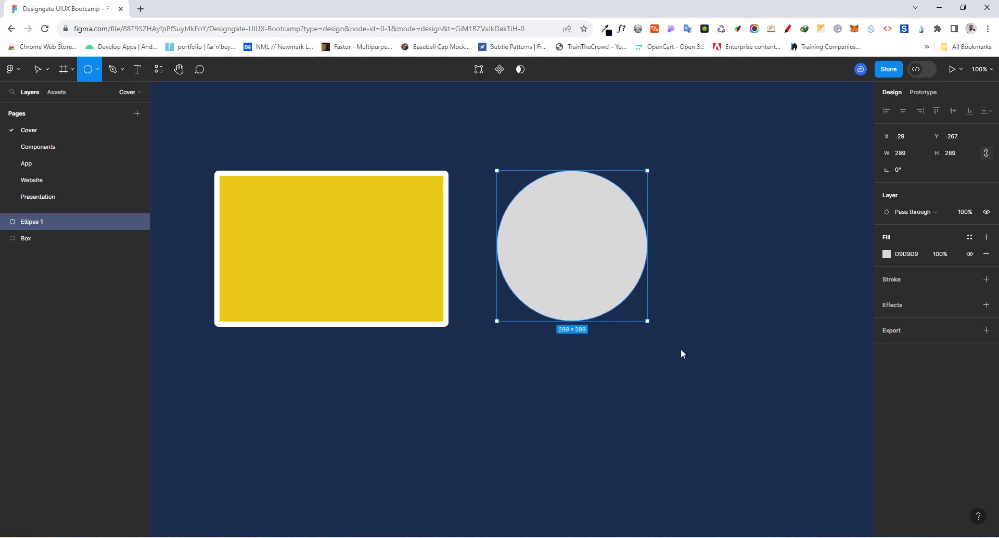
{"action": "mouse_move", "coordinate": [681, 353]}
{"action": "left_mouse_down"}
{"action": "mouse_move", "coordinate": [618, 302]}
{"action": "mouse_move", "coordinate": [653, 330]}
{"action": "mouse_move", "coordinate": [639, 321]}
{"action": "mouse_move", "coordinate": [642, 288]}
{"action": "mouse_move", "coordinate": [676, 203]}
{"action": "mouse_move", "coordinate": [741, 258]}
{"action": "mouse_move", "coordinate": [617, 306]}
{"action": "mouse_move", "coordinate": [594, 288]}
{"action": "mouse_move", "coordinate": [609, 310]}
{"action": "mouse_move", "coordinate": [675, 279]}
{"action": "mouse_move", "coordinate": [728, 348]}
{"action": "mouse_move", "coordinate": [629, 295]}
{"action": "mouse_move", "coordinate": [682, 345]}
{"action": "mouse_move", "coordinate": [586, 277]}
{"action": "mouse_move", "coordinate": [665, 332]}
{"action": "mouse_move", "coordinate": [646, 333]}
{"action": "mouse_move", "coordinate": [654, 334]}
{"action": "left_mouse_up"}
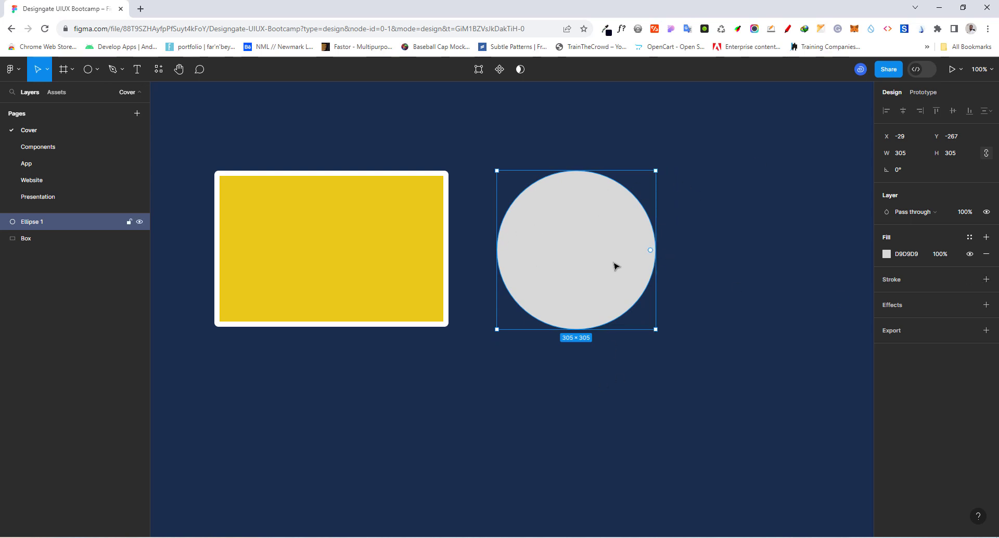
Resize the circle to 500 by 500 and reposition it at about X -58, Y -357
{"action": "left_click", "coordinate": [904, 154]}
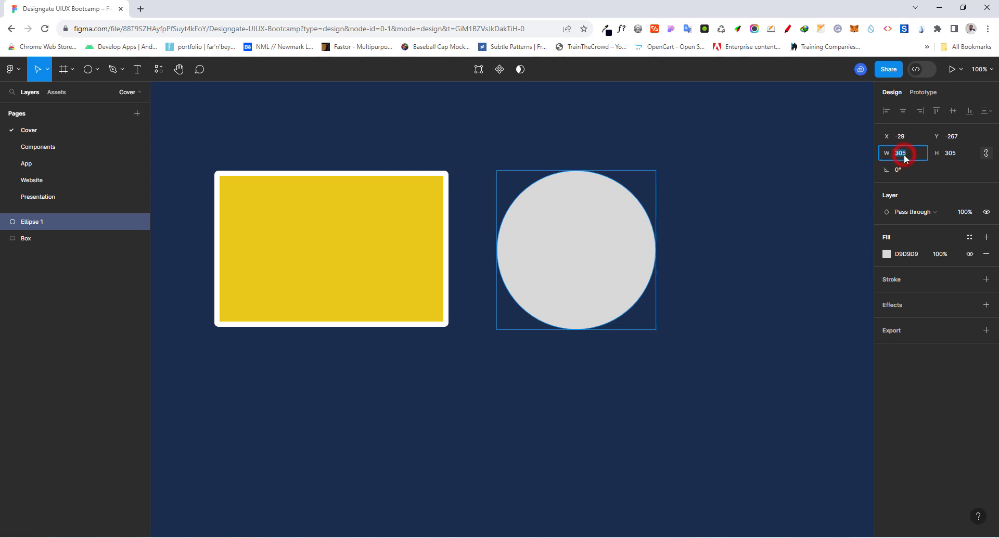
{"action": "type", "text": "500"}
{"action": "key", "text": "Return"}
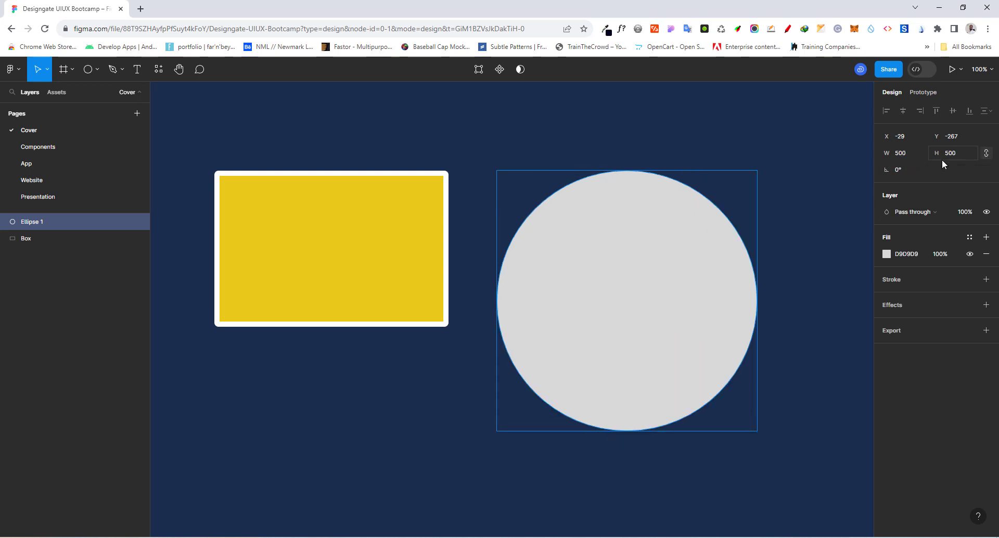
{"action": "left_click_drag", "start_coordinate": [594, 285], "coordinate": [586, 250]}
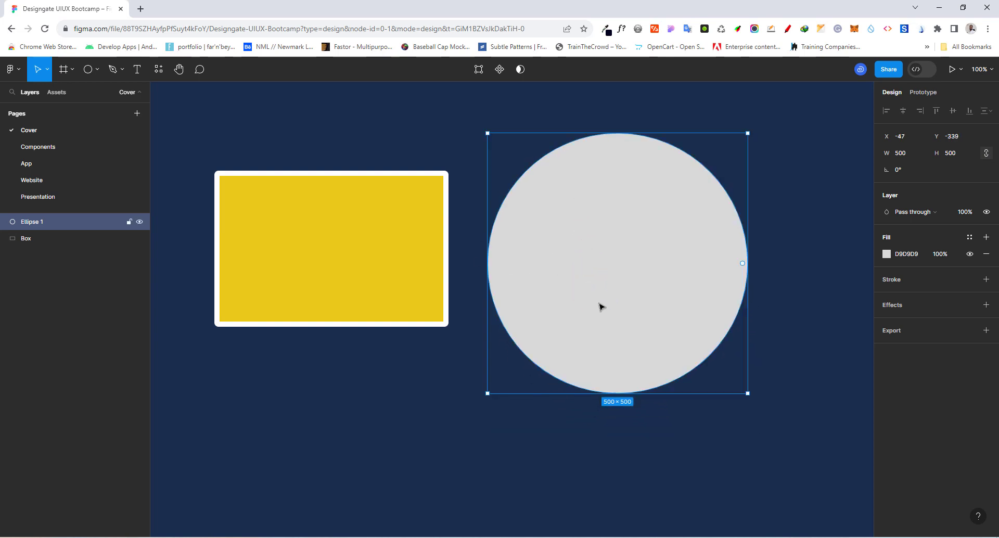
{"action": "left_click_drag", "start_coordinate": [631, 282], "coordinate": [625, 273]}
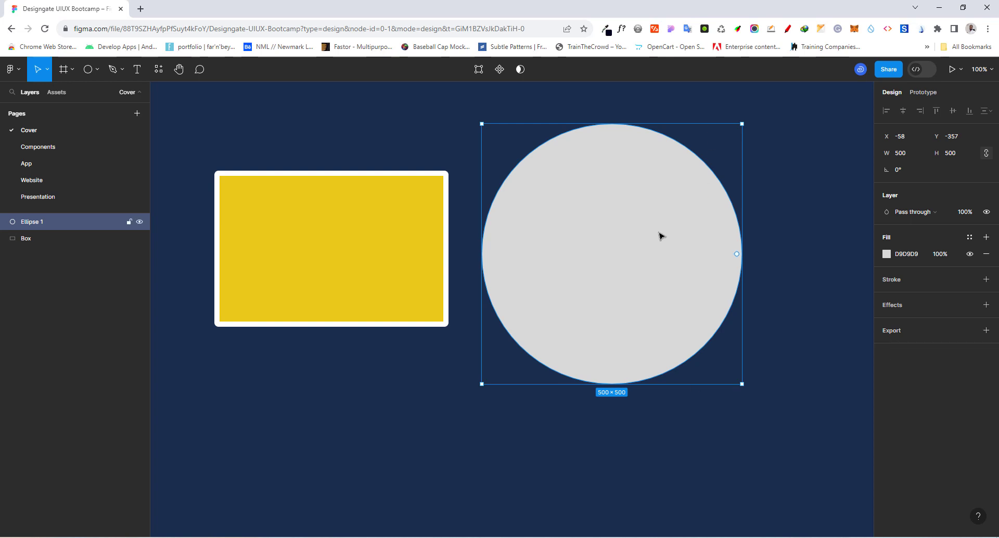
Delete the circle and the yellow Box rectangle from the Cover page
{"action": "left_click_drag", "start_coordinate": [641, 247], "coordinate": [636, 241]}
{"action": "key", "text": "Delete"}
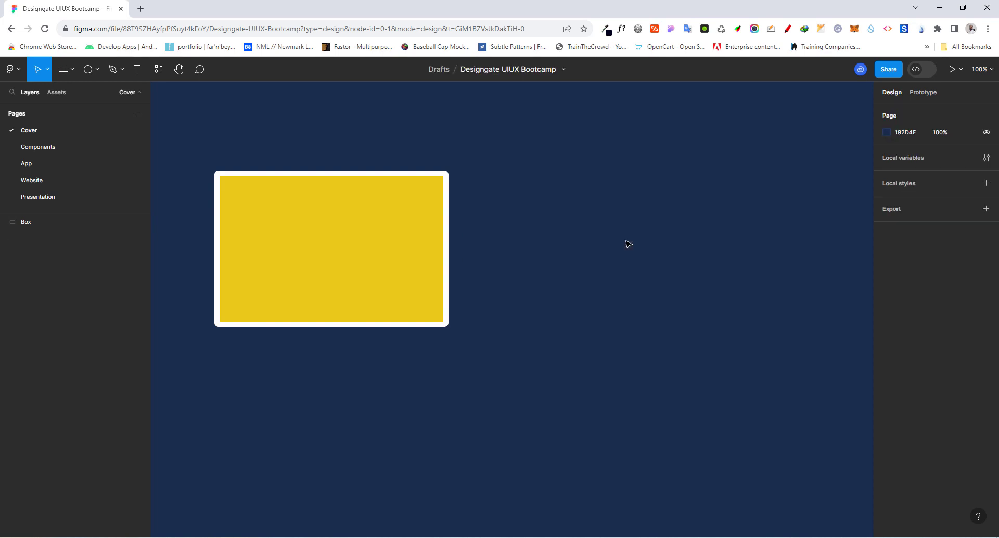
{"action": "left_click", "coordinate": [373, 244]}
{"action": "key", "text": "Delete"}
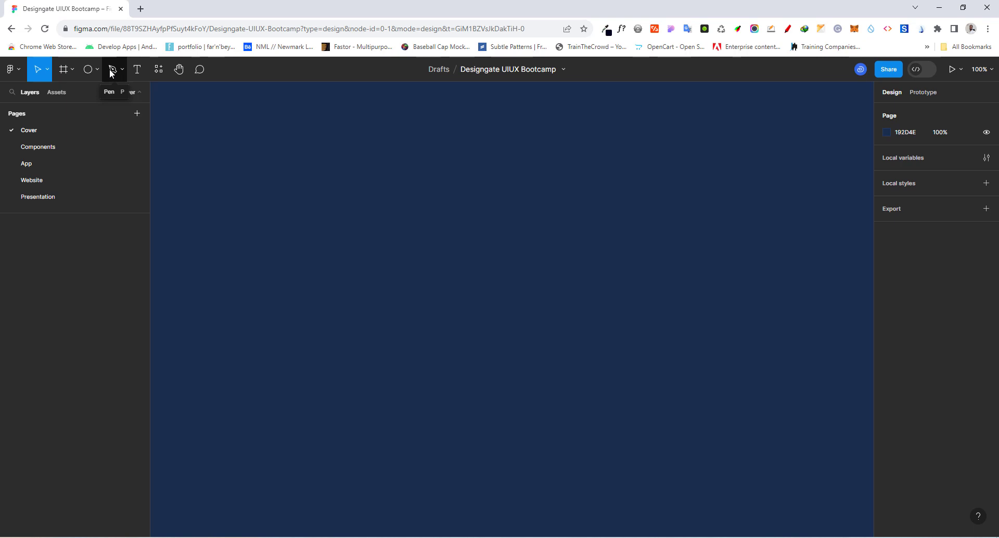
Add a text layer reading "Hello World!" near the middle of the empty canvas
{"action": "left_click", "coordinate": [138, 70]}
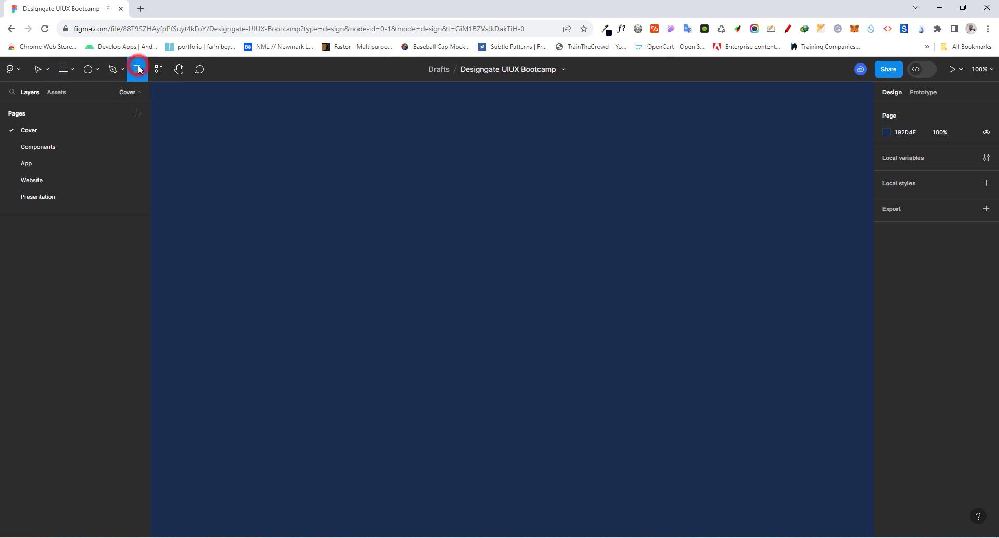
{"action": "left_click", "coordinate": [424, 258]}
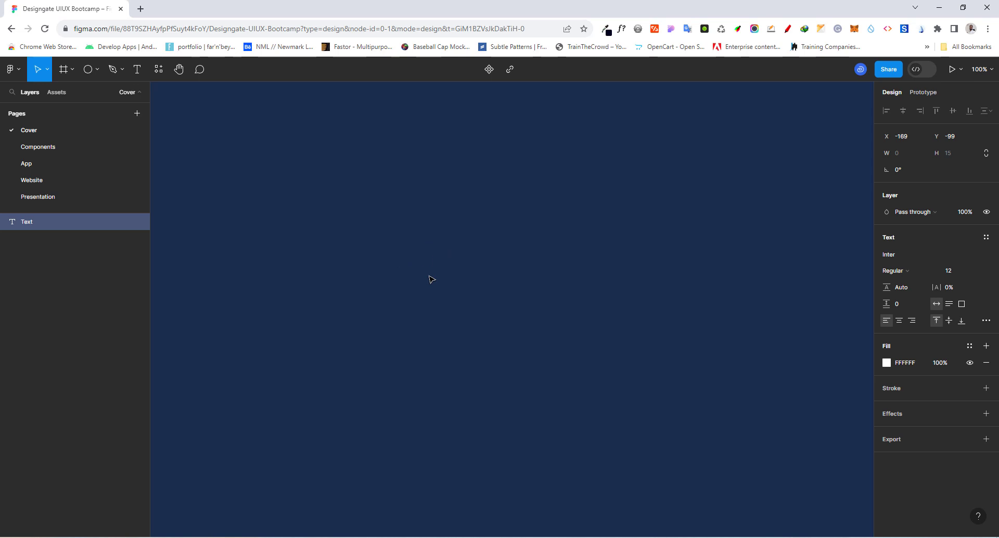
{"action": "type", "text": "Hello World!"}
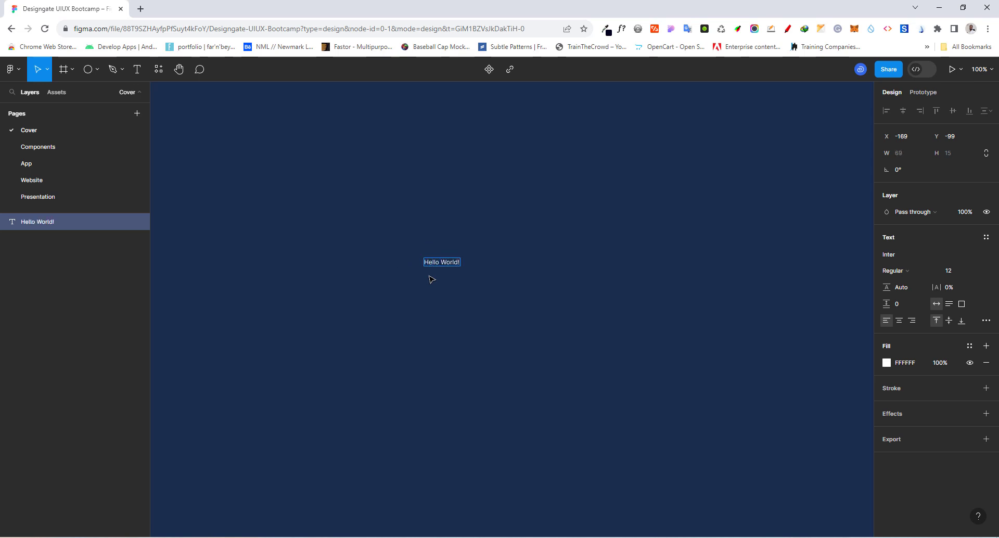
{"action": "left_click", "coordinate": [449, 293]}
Nudge the "Hello World!" text to about X -167, Y -101 and set its font size to 64
{"action": "scroll", "coordinate": [423, 264], "scroll_direction": "up", "scroll_amount": 2}
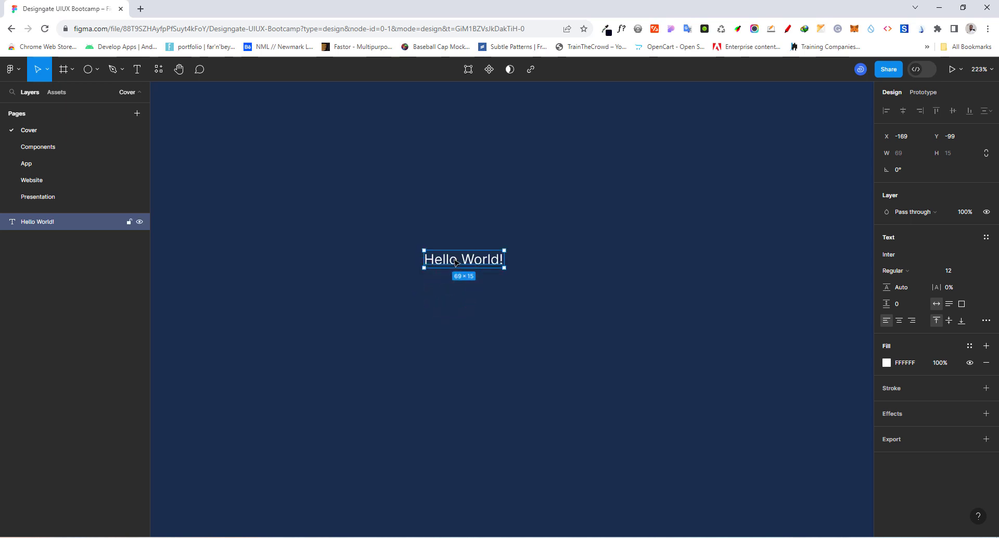
{"action": "scroll", "coordinate": [455, 263], "scroll_direction": "up", "scroll_amount": 3}
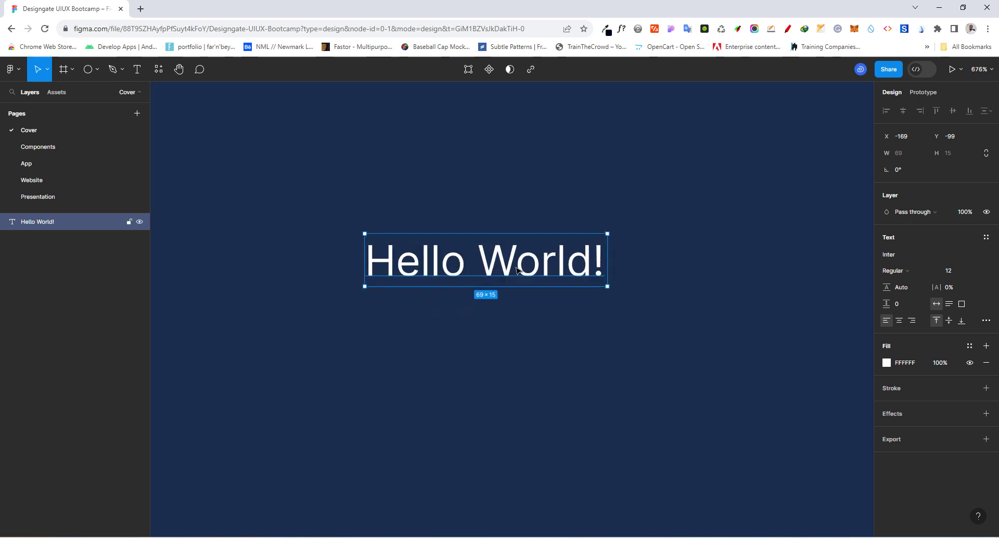
{"action": "scroll", "coordinate": [546, 250], "scroll_direction": "up", "scroll_amount": 1}
{"action": "scroll", "coordinate": [519, 223], "scroll_direction": "down", "scroll_amount": 1}
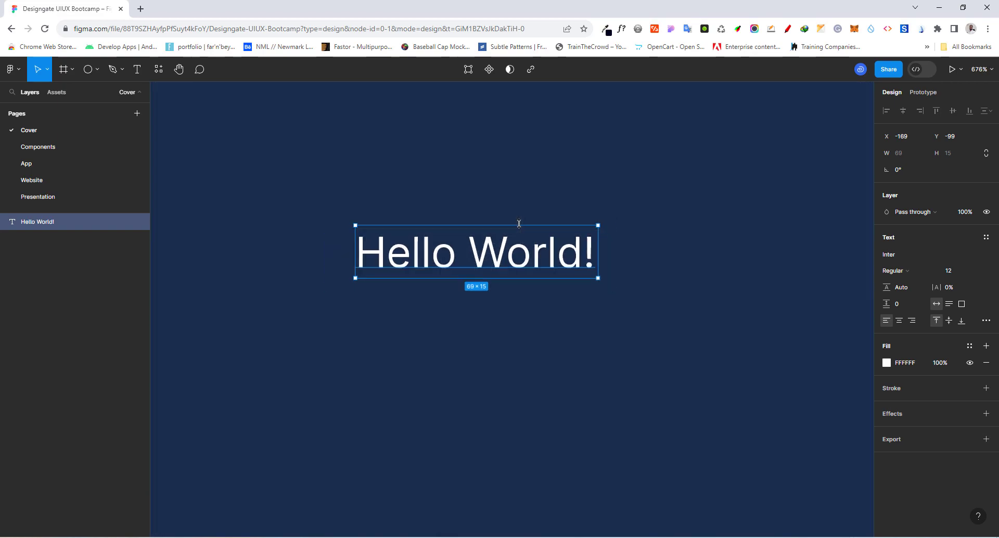
{"action": "scroll", "coordinate": [567, 247], "scroll_direction": "down", "scroll_amount": 3}
{"action": "scroll", "coordinate": [571, 250], "scroll_direction": "up", "scroll_amount": 2}
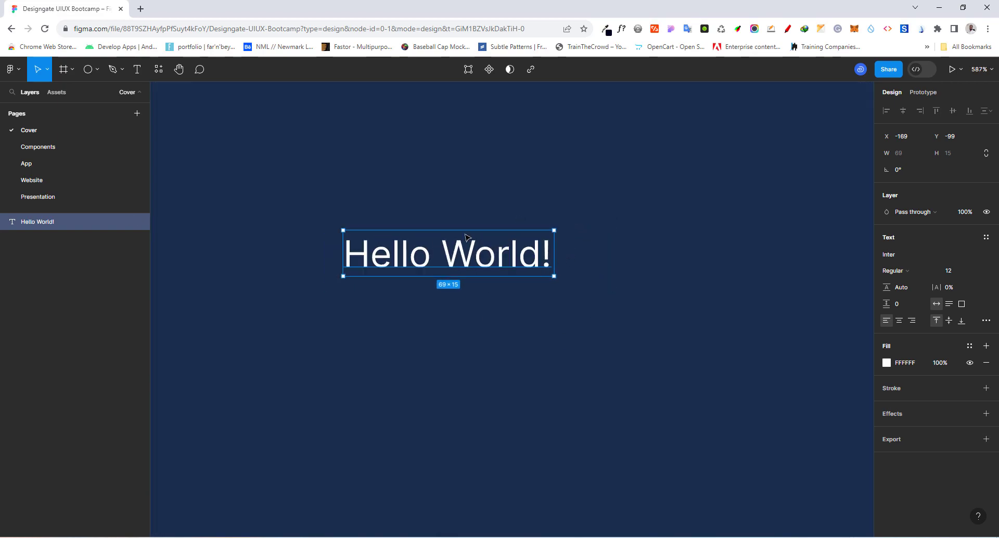
{"action": "mouse_move", "coordinate": [461, 263]}
{"action": "left_mouse_down"}
{"action": "mouse_move", "coordinate": [473, 245]}
{"action": "mouse_move", "coordinate": [451, 265]}
{"action": "left_mouse_up"}
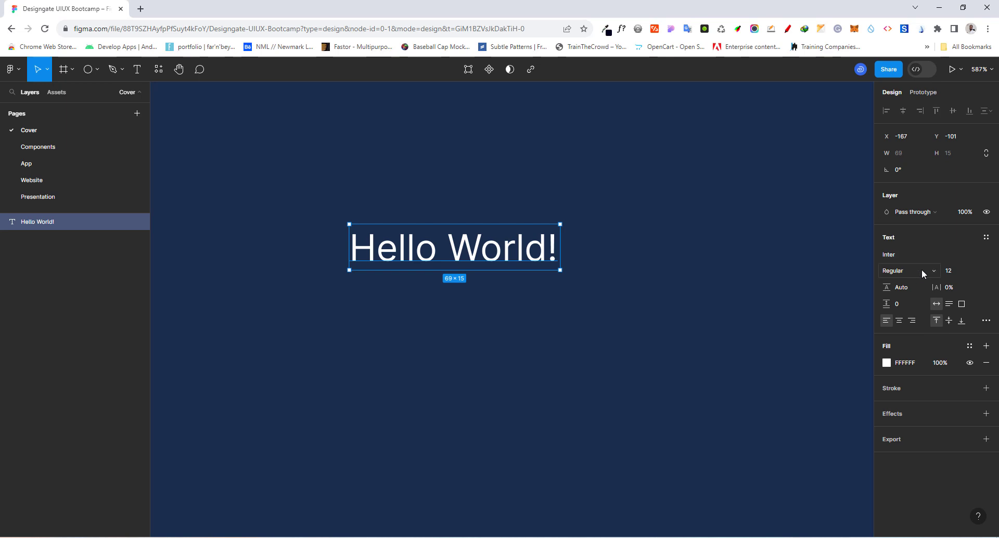
{"action": "left_click", "coordinate": [949, 272]}
{"action": "left_click", "coordinate": [978, 271]}
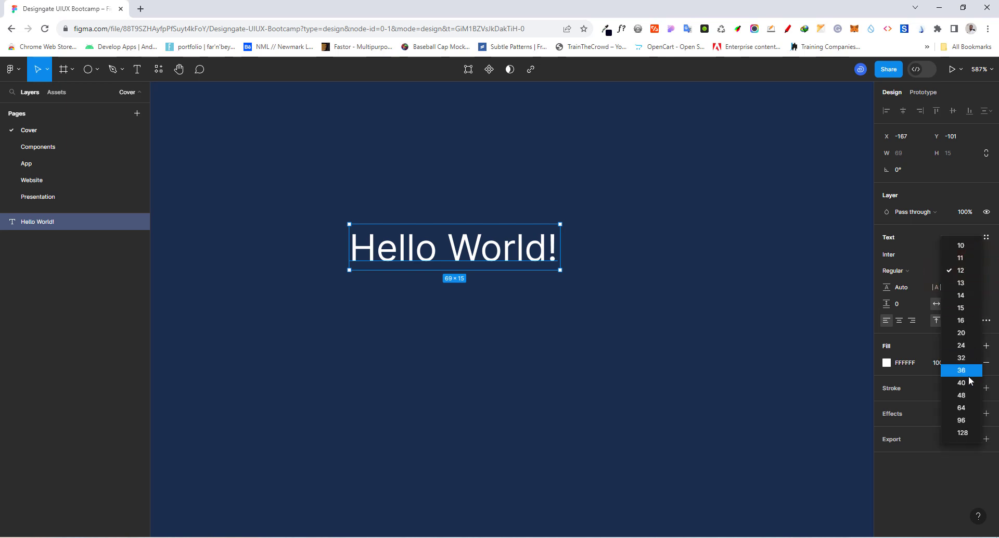
{"action": "left_click", "coordinate": [962, 408]}
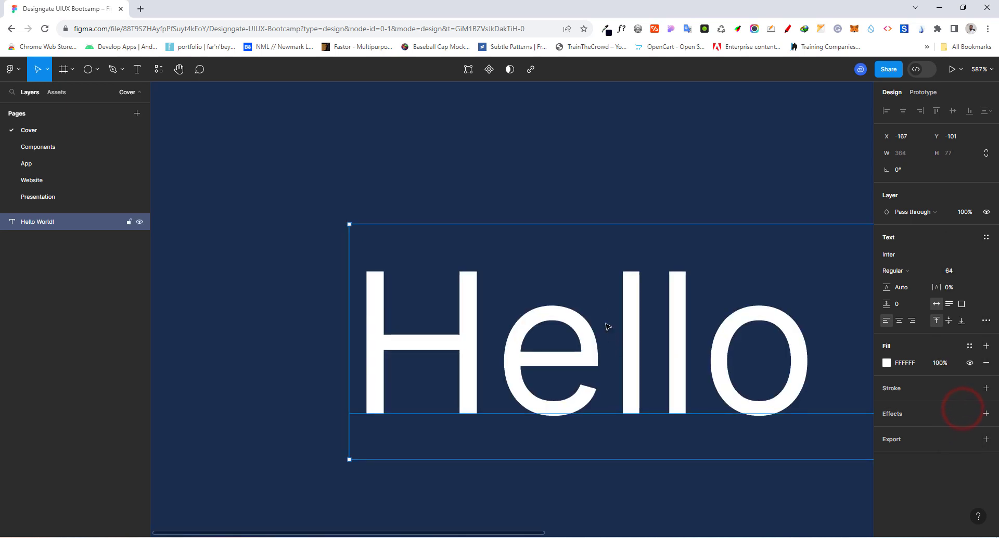
Move the enlarged "Hello World!" text to about X -229, Y -94
{"action": "scroll", "coordinate": [346, 161], "scroll_direction": "down", "scroll_amount": 5}
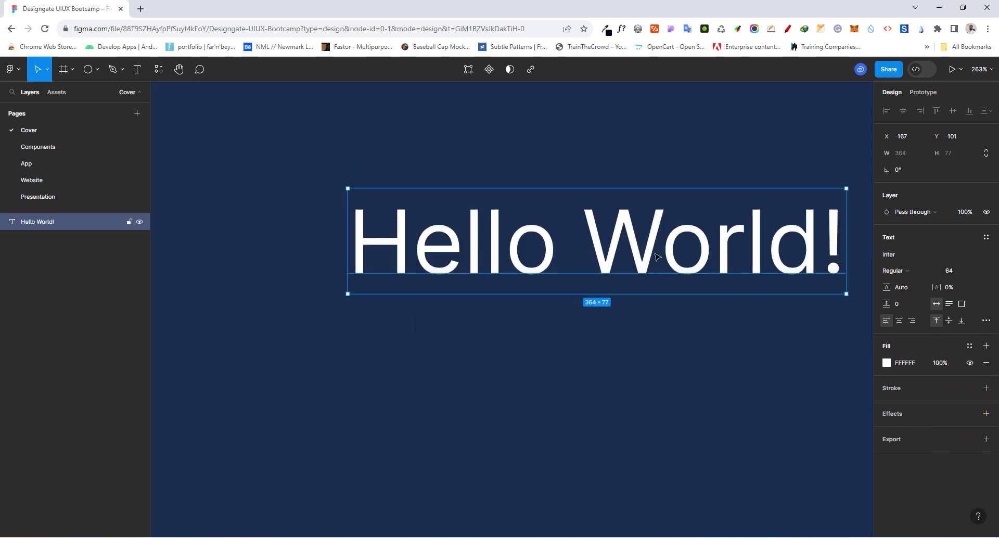
{"action": "left_click_drag", "start_coordinate": [631, 246], "coordinate": [574, 269]}
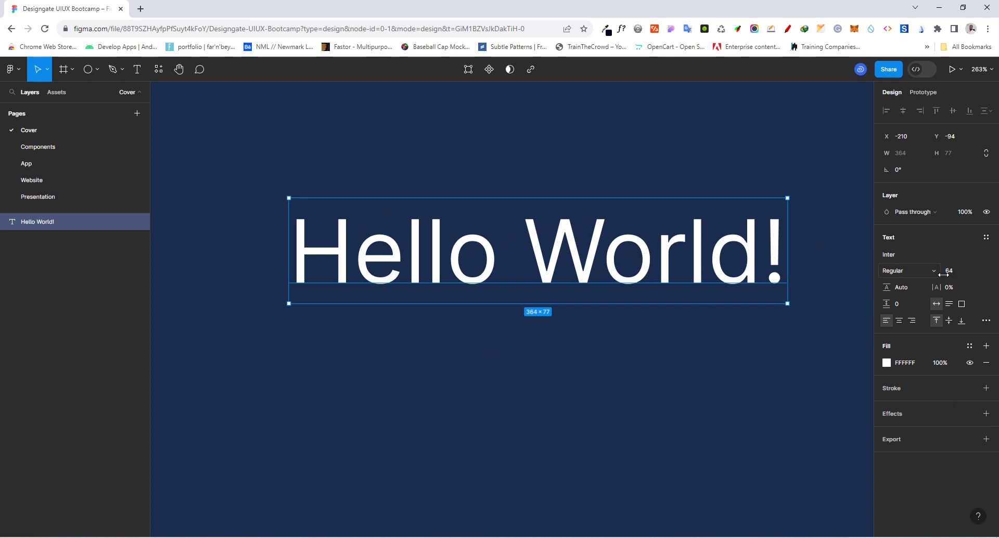
{"action": "left_click_drag", "start_coordinate": [666, 243], "coordinate": [646, 241]}
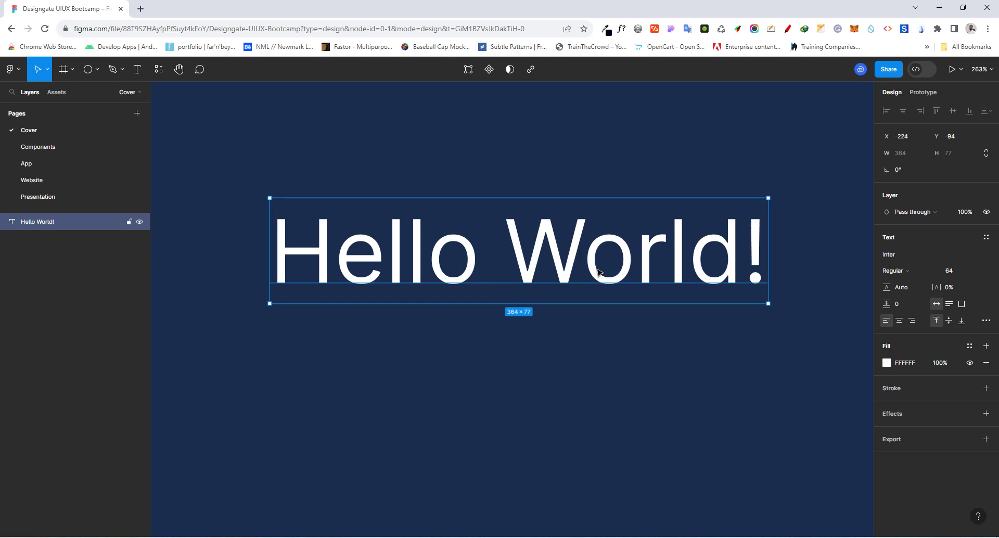
{"action": "left_click_drag", "start_coordinate": [607, 243], "coordinate": [600, 244]}
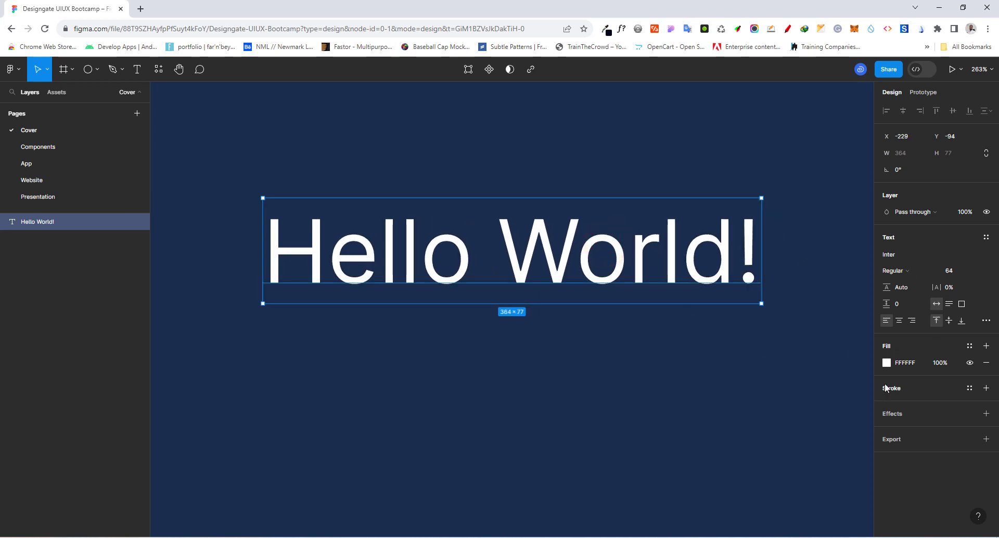
Change the "Hello World!" text's fill to the yellow D7C737, trying red first
{"action": "left_click", "coordinate": [886, 363]}
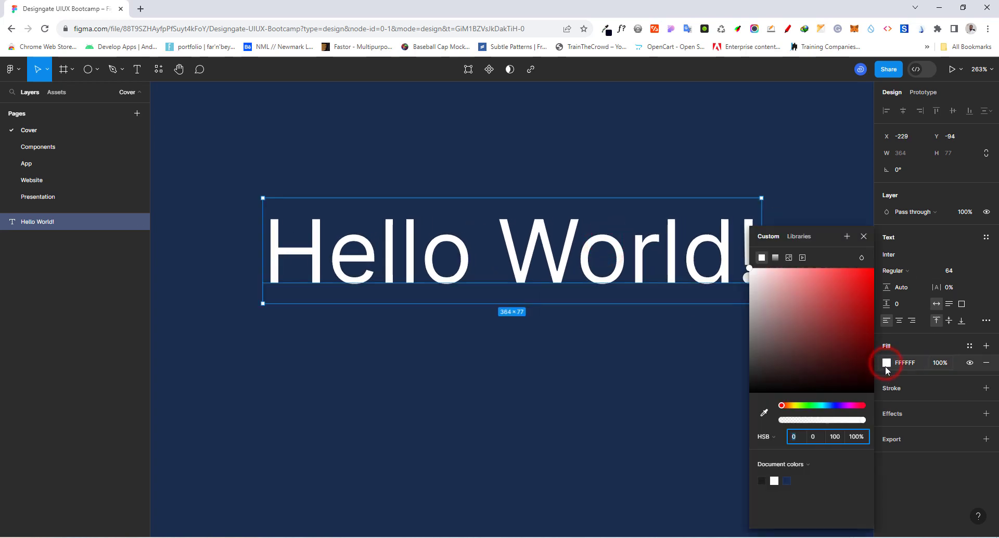
{"action": "left_click_drag", "start_coordinate": [849, 282], "coordinate": [875, 271]}
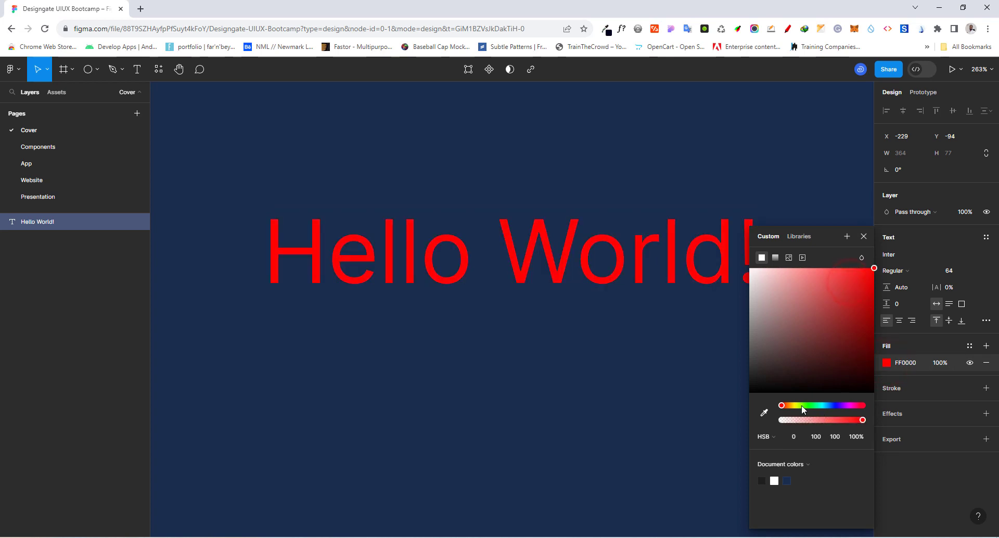
{"action": "left_click_drag", "start_coordinate": [781, 404], "coordinate": [794, 405]}
{"action": "left_click_drag", "start_coordinate": [865, 281], "coordinate": [842, 288]}
{"action": "left_click", "coordinate": [828, 188]}
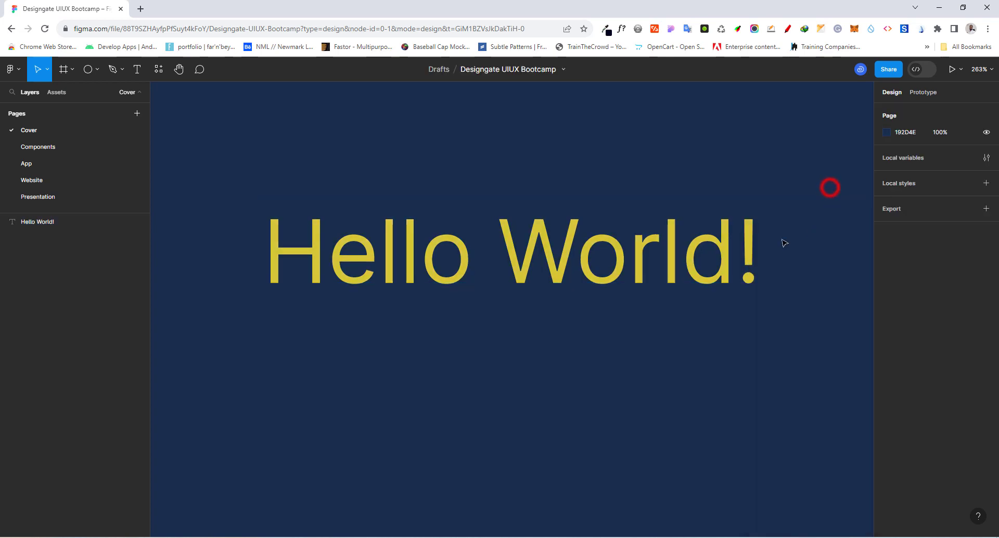
Review the basic and detailed type settings offered for the "Hello World!" text
{"action": "left_click", "coordinate": [626, 277]}
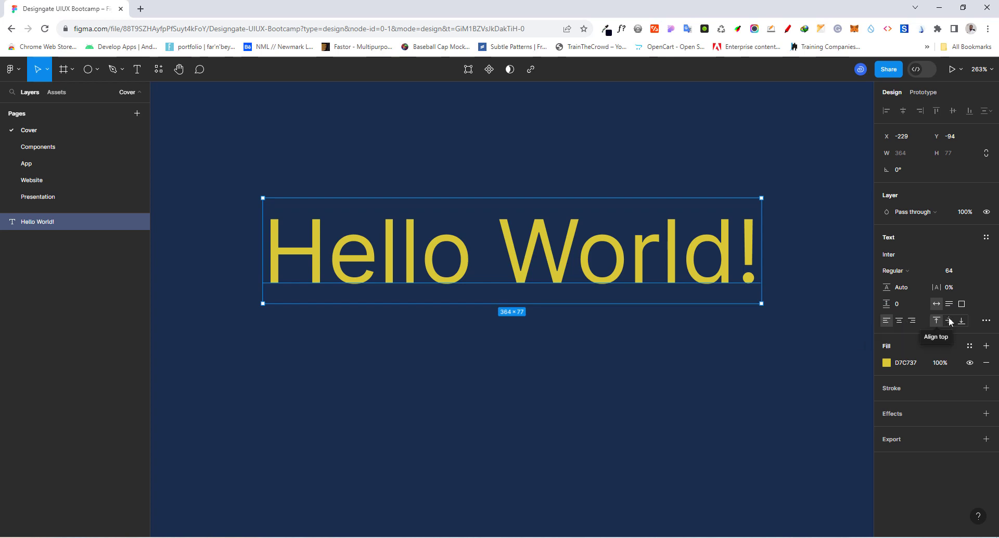
{"action": "left_click", "coordinate": [986, 322]}
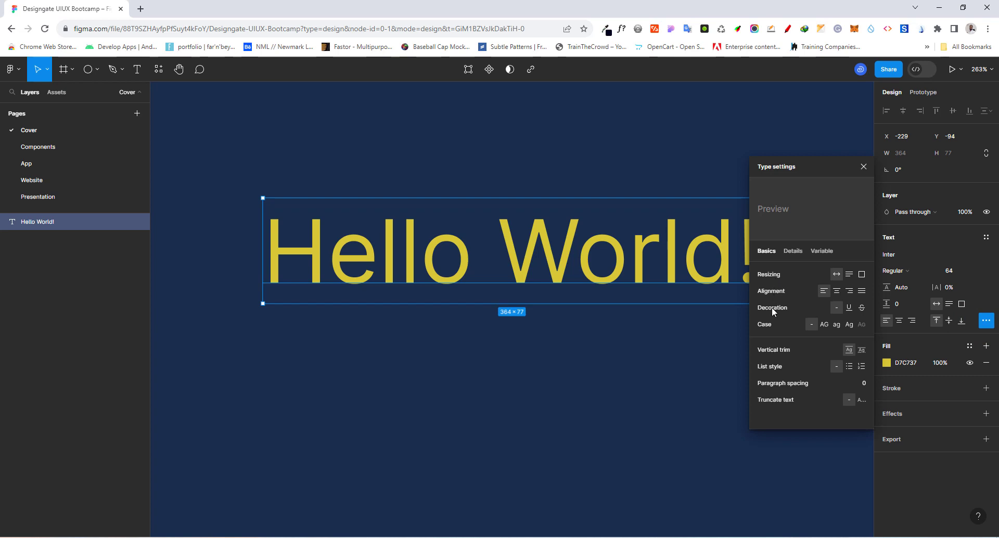
{"action": "left_click", "coordinate": [797, 252]}
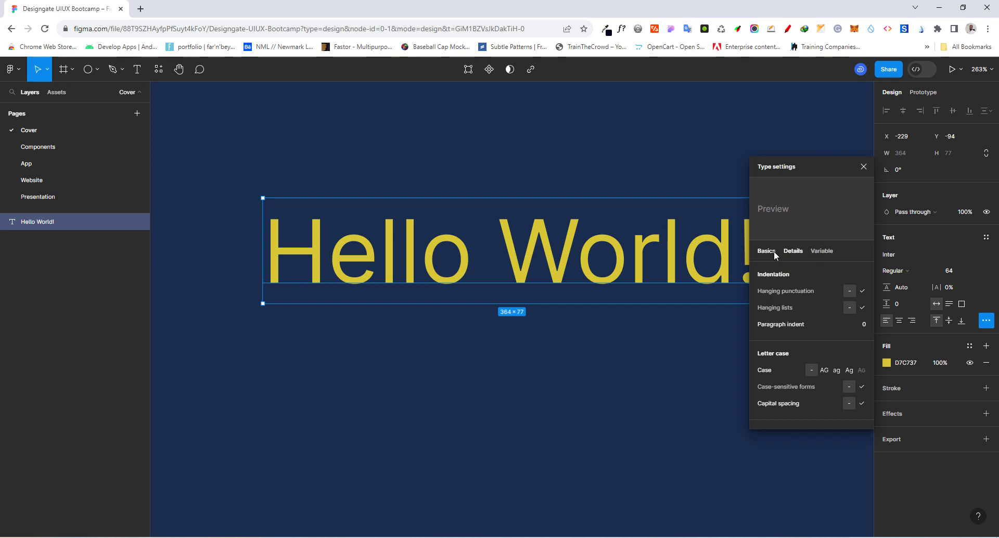
{"action": "left_click", "coordinate": [864, 167]}
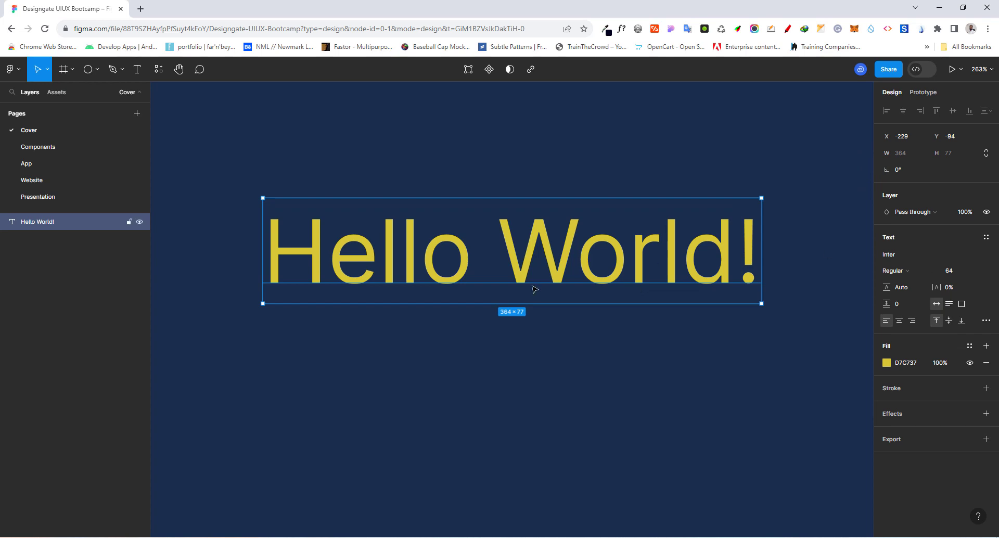
Shift the "Hello World!" text to about X -243, Y -84 and delete it from the page
{"action": "left_click_drag", "start_coordinate": [595, 250], "coordinate": [577, 266]}
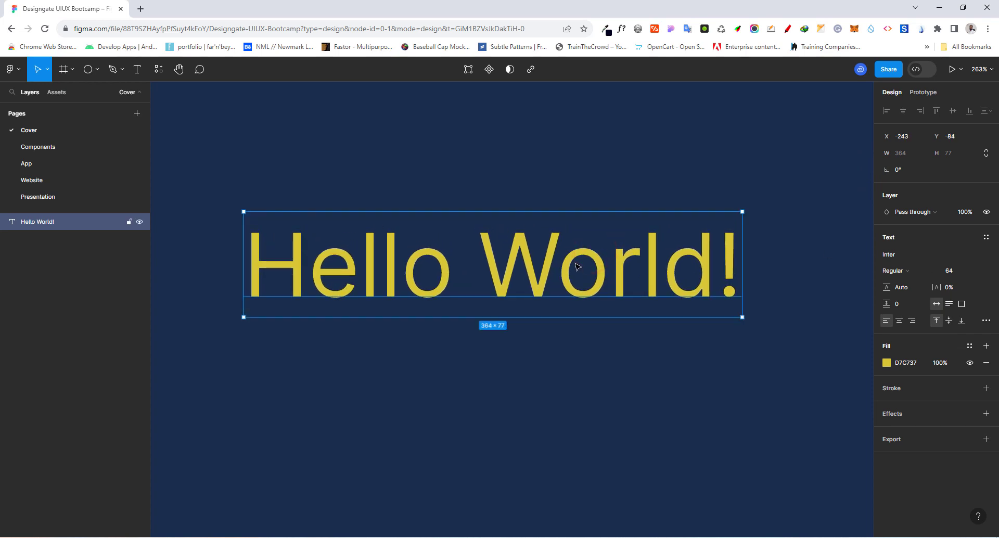
{"action": "key", "text": "Delete"}
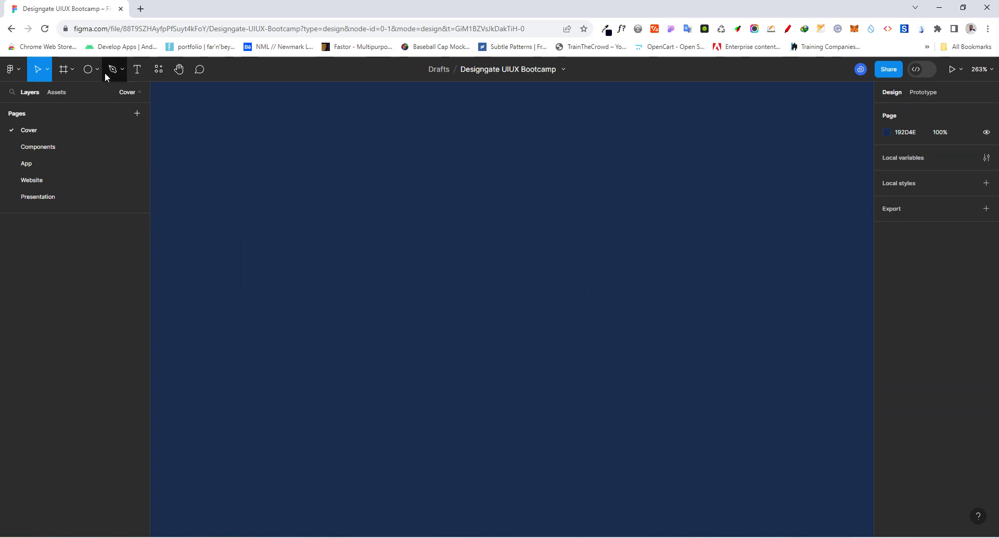
{"action": "left_click", "coordinate": [178, 70]}
{"action": "left_click", "coordinate": [393, 154]}
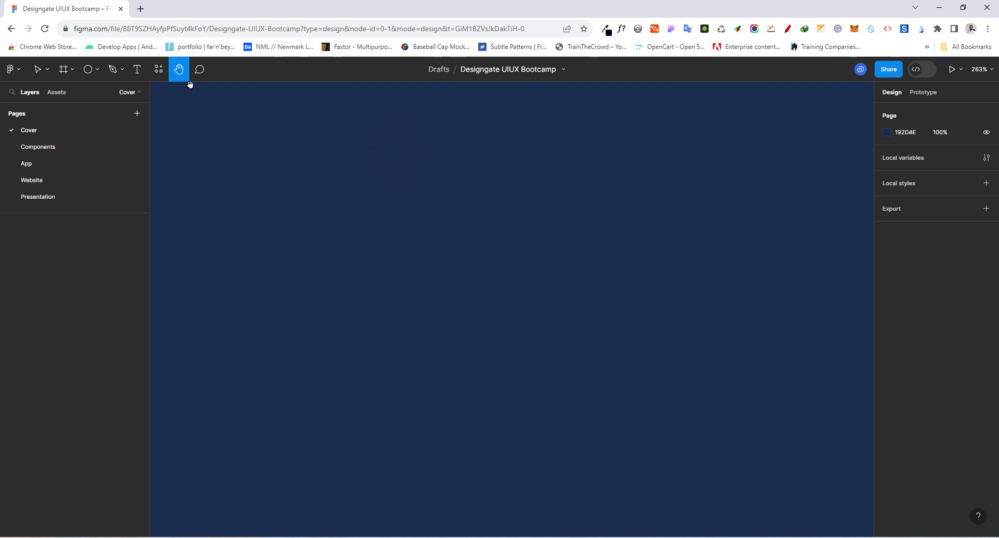
{"action": "left_click", "coordinate": [34, 69]}
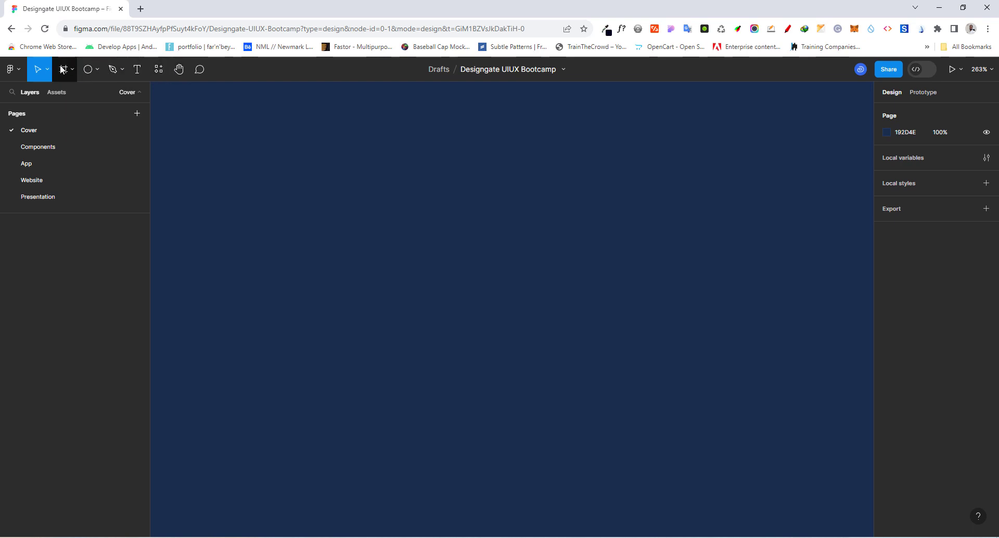
{"action": "left_click", "coordinate": [17, 69]}
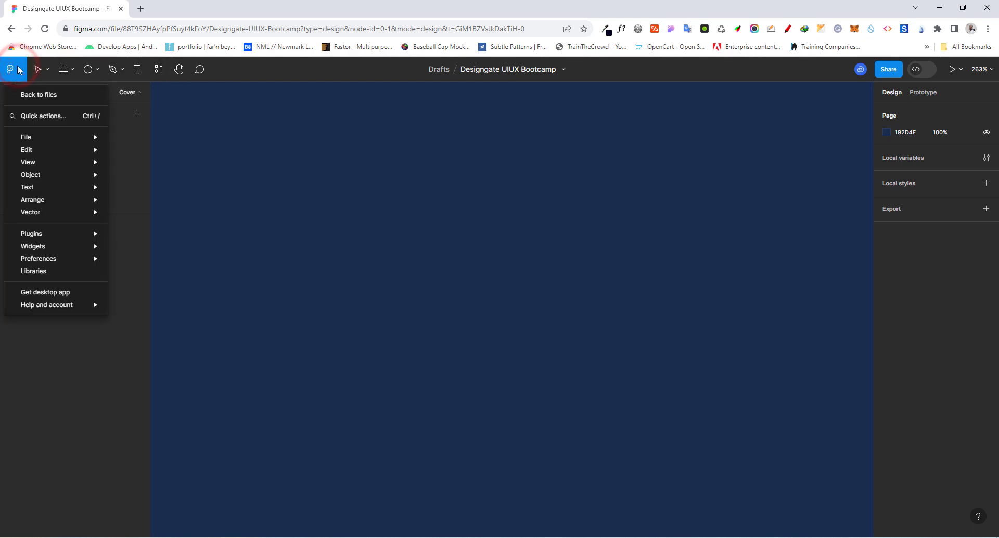
{"action": "mouse_move", "coordinate": [47, 235]}
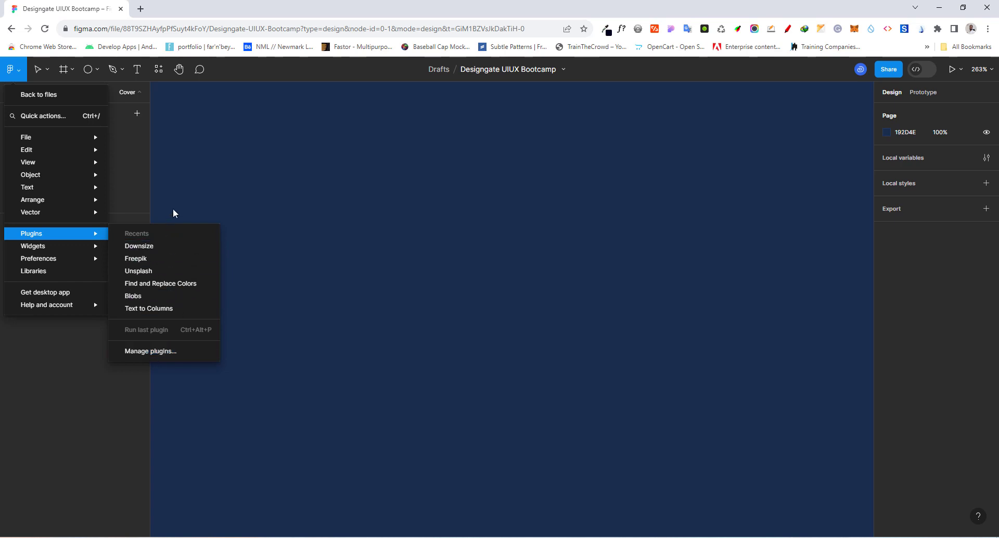
{"action": "left_click", "coordinate": [219, 182]}
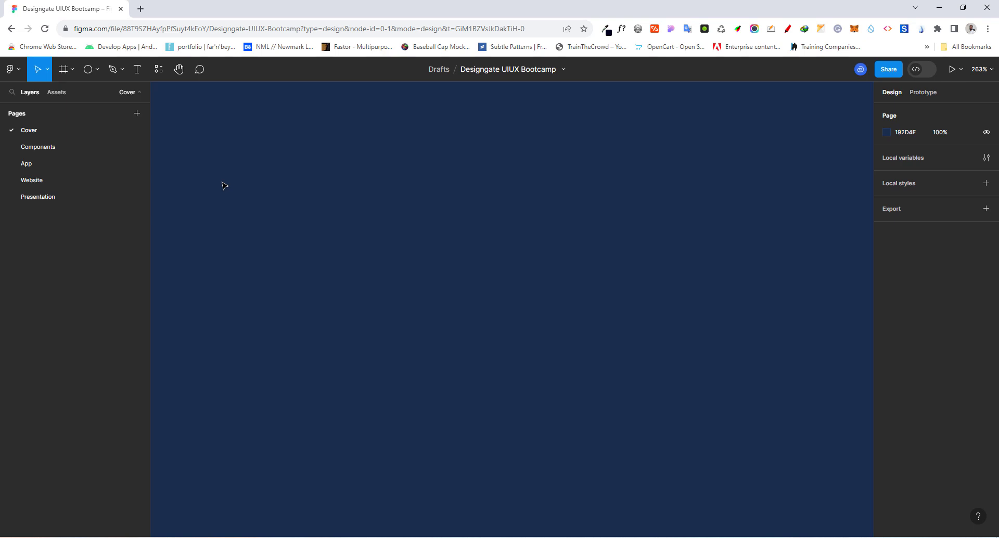
Browse the phone and tablet frame presets and add an iPhone 14 & 15 Pro Max frame to the Cover page
{"action": "left_click", "coordinate": [63, 72]}
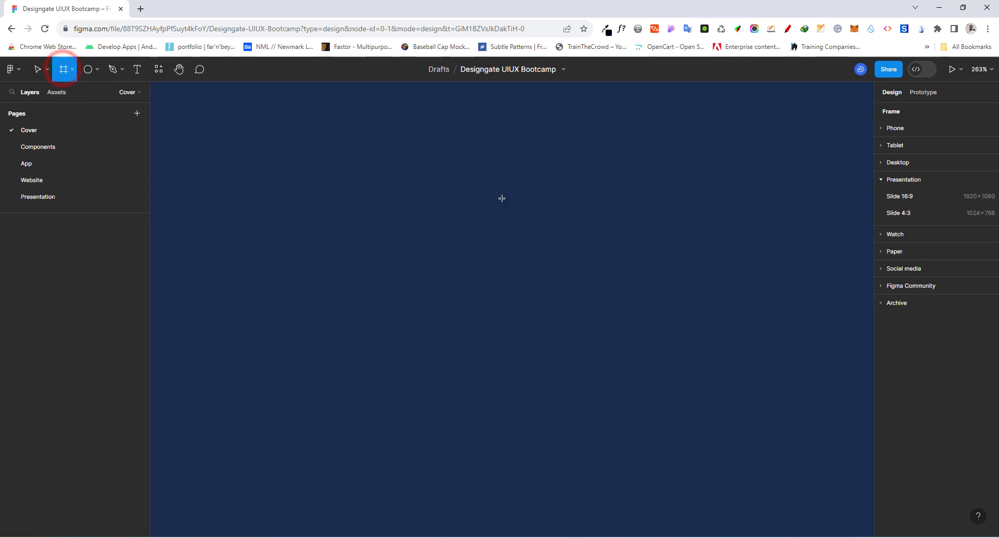
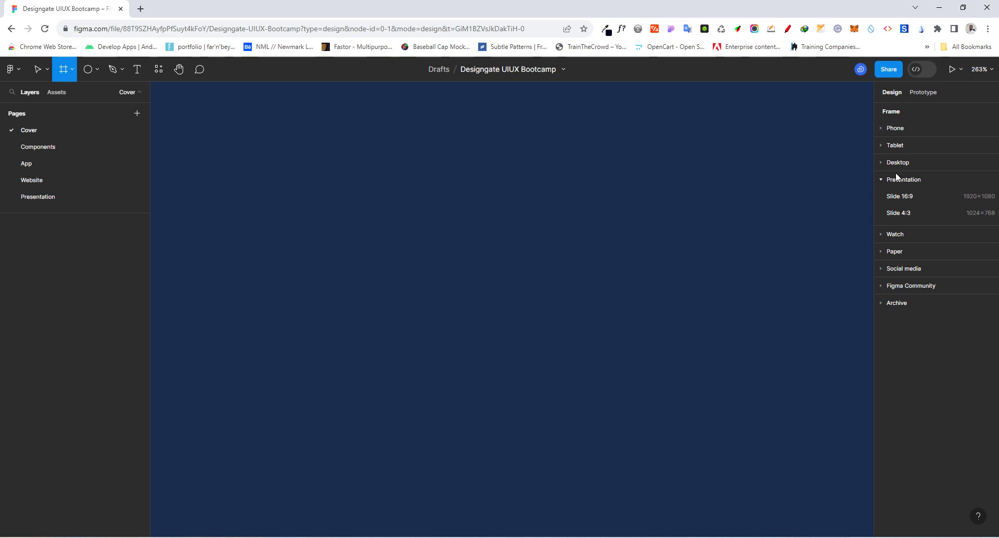
{"action": "left_click", "coordinate": [882, 129]}
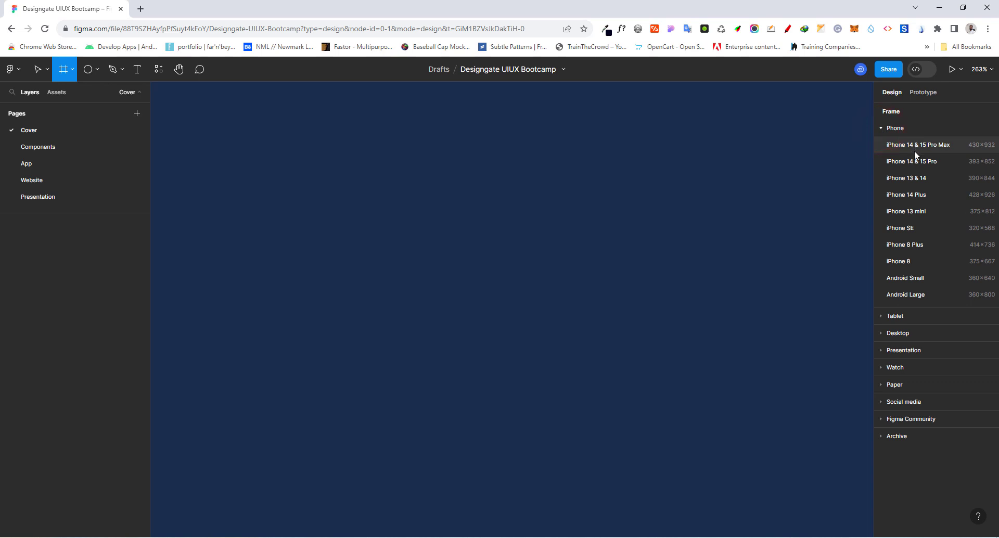
{"action": "left_click", "coordinate": [881, 130]}
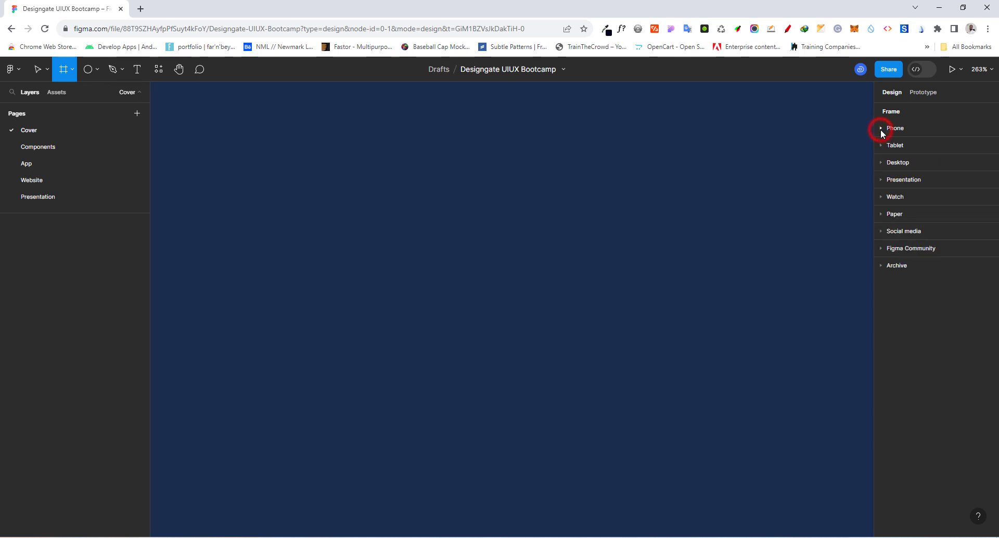
{"action": "left_click", "coordinate": [881, 144]}
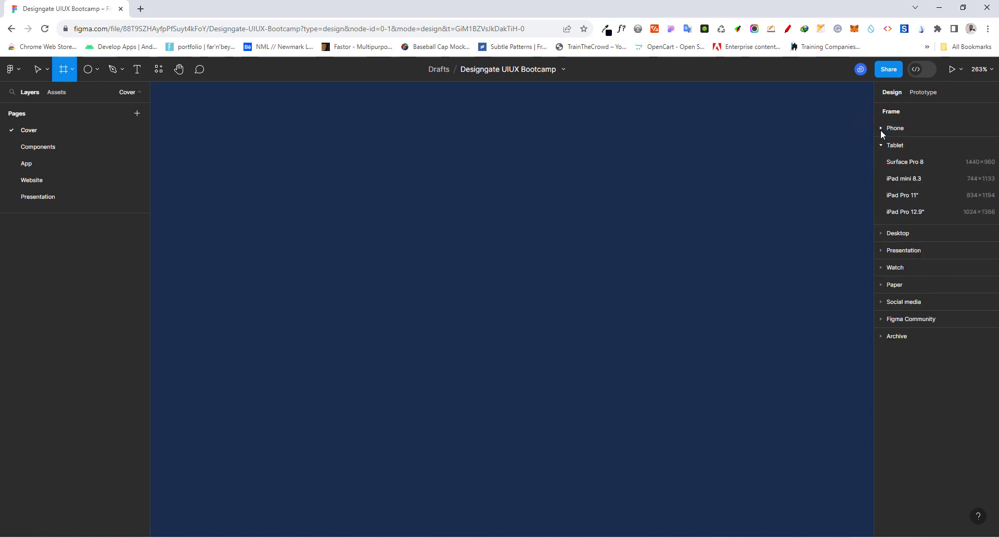
{"action": "left_click", "coordinate": [882, 144]}
{"action": "left_click", "coordinate": [881, 130]}
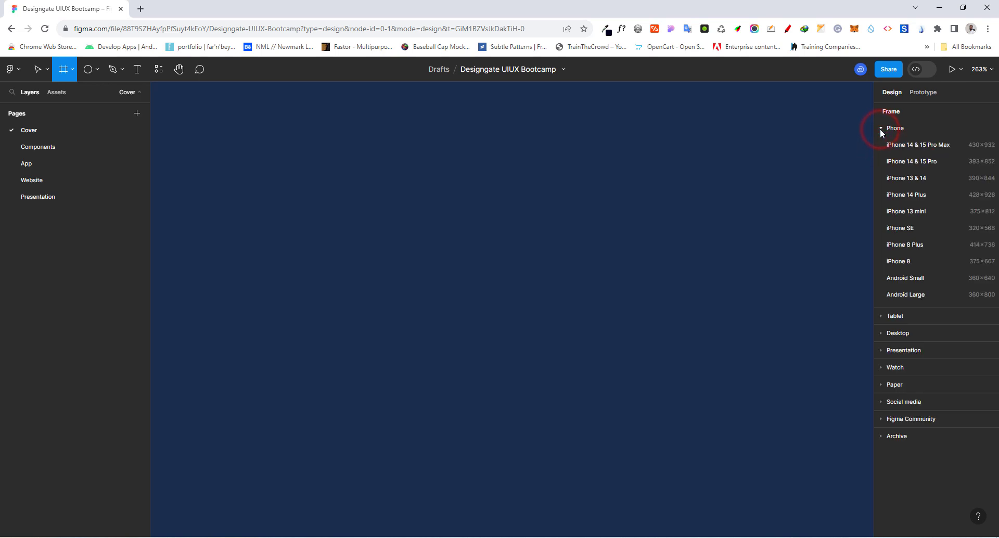
{"action": "left_click", "coordinate": [902, 150]}
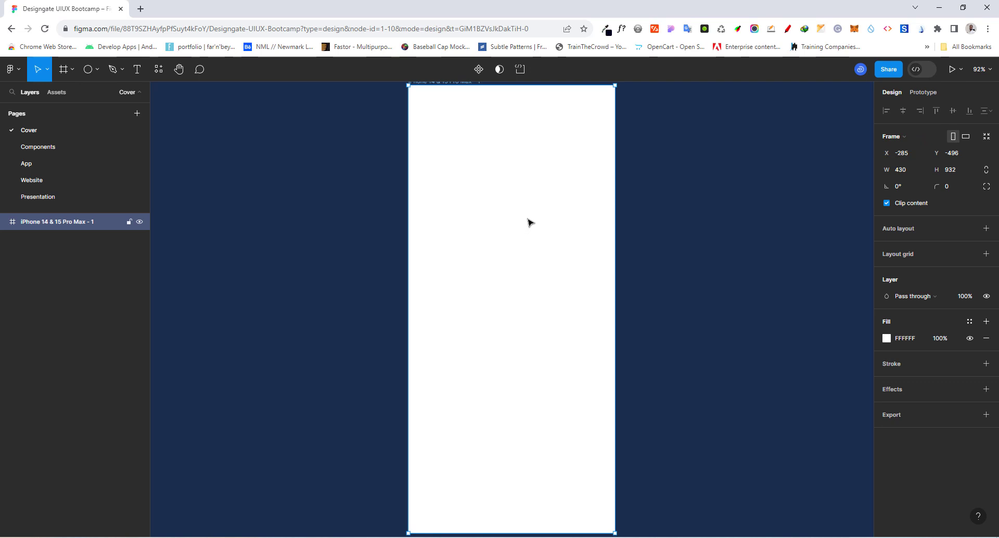
{"action": "scroll", "coordinate": [530, 223], "scroll_direction": "down", "scroll_amount": 2}
{"action": "scroll", "coordinate": [531, 224], "scroll_direction": "down", "scroll_amount": 1}
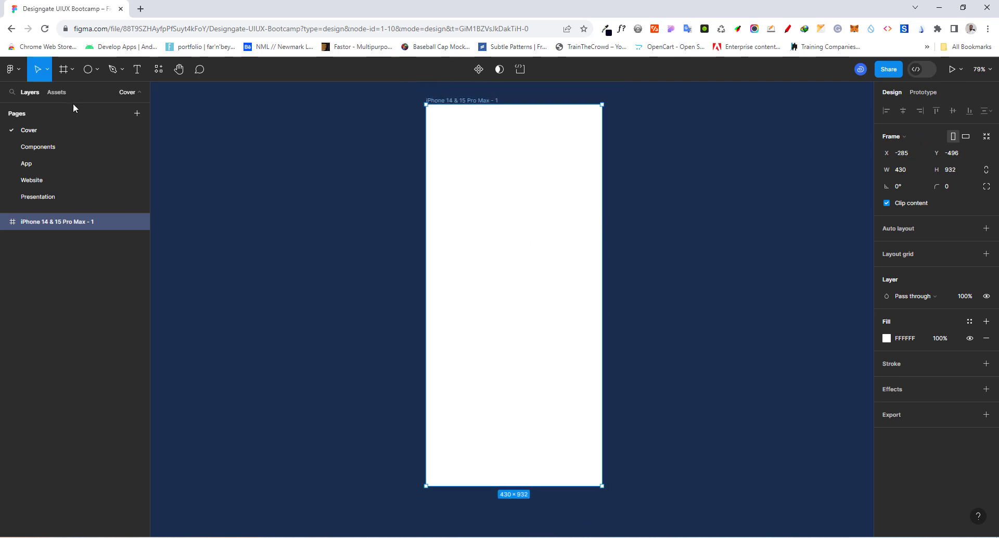
Draw a custom frame about 501 × 985 beside the iPhone frame and delete both frames from the page
{"action": "left_click", "coordinate": [64, 68]}
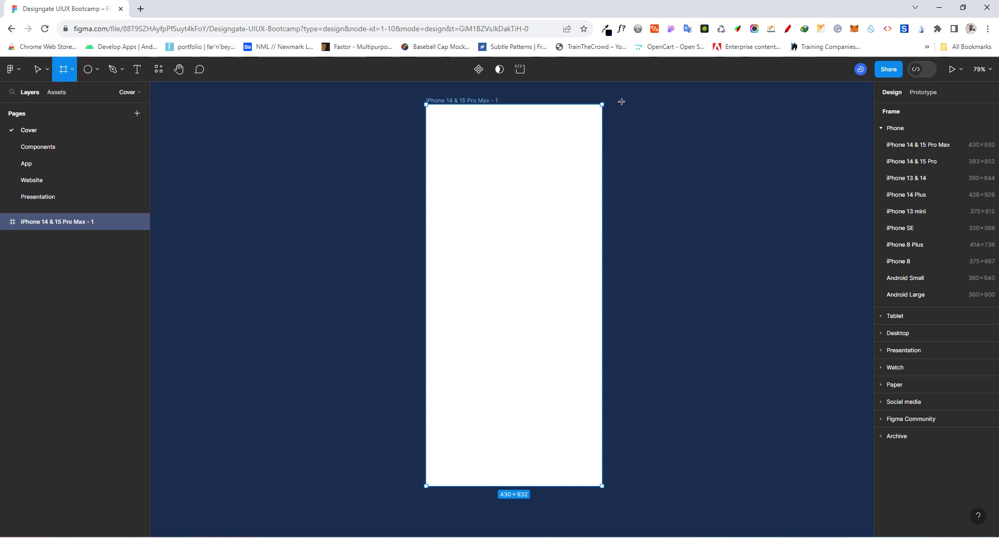
{"action": "left_click_drag", "start_coordinate": [621, 105], "coordinate": [827, 508]}
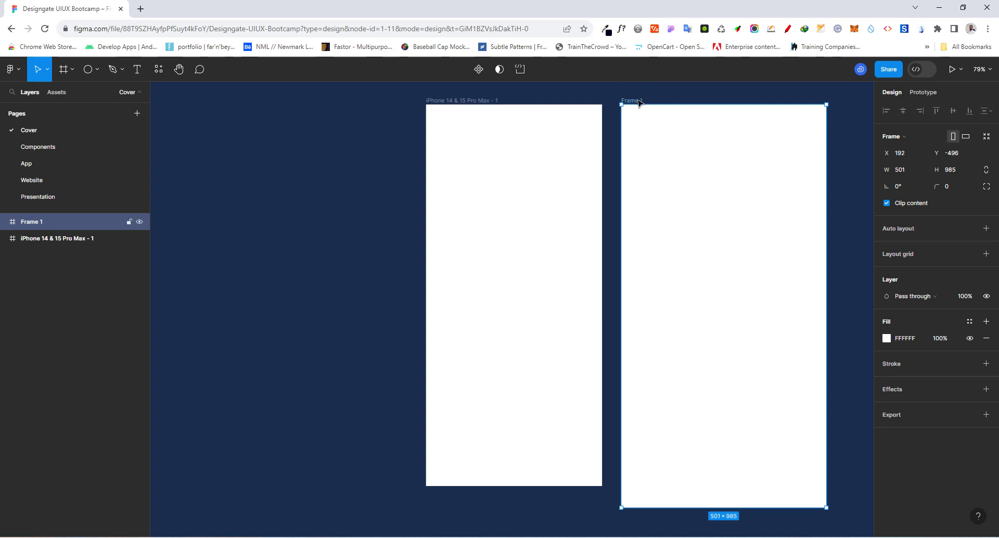
{"action": "left_click", "coordinate": [638, 102]}
{"action": "key", "text": "Delete"}
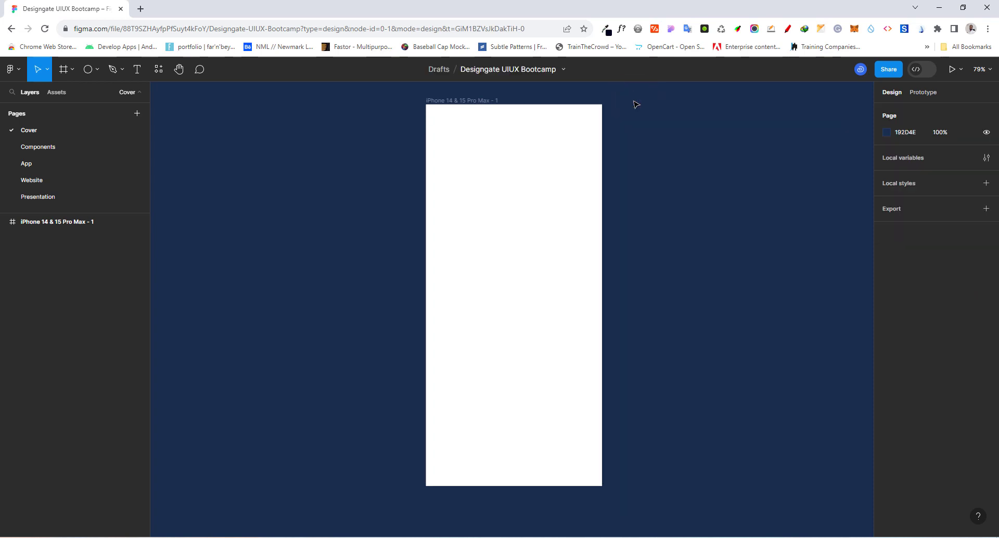
{"action": "left_click", "coordinate": [471, 101]}
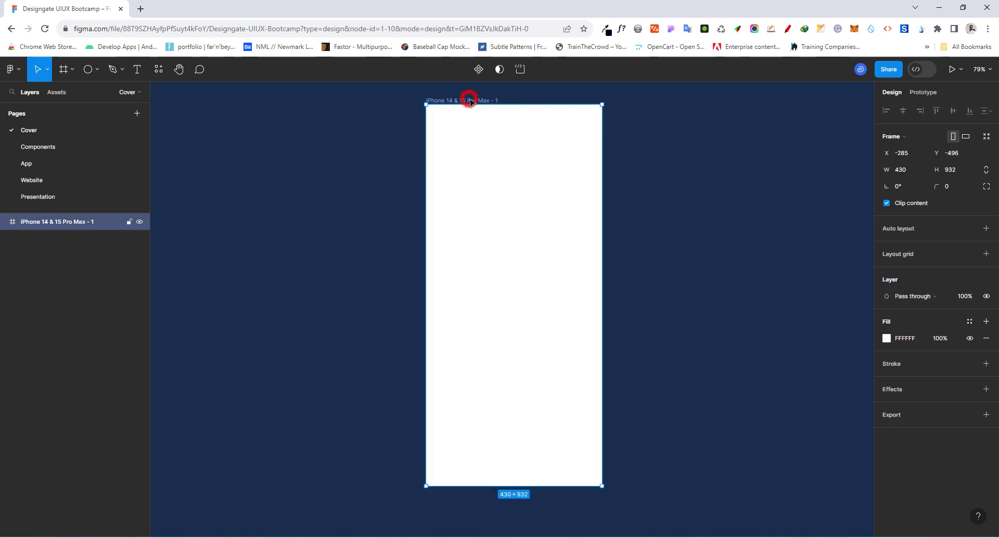
{"action": "key", "text": "Delete"}
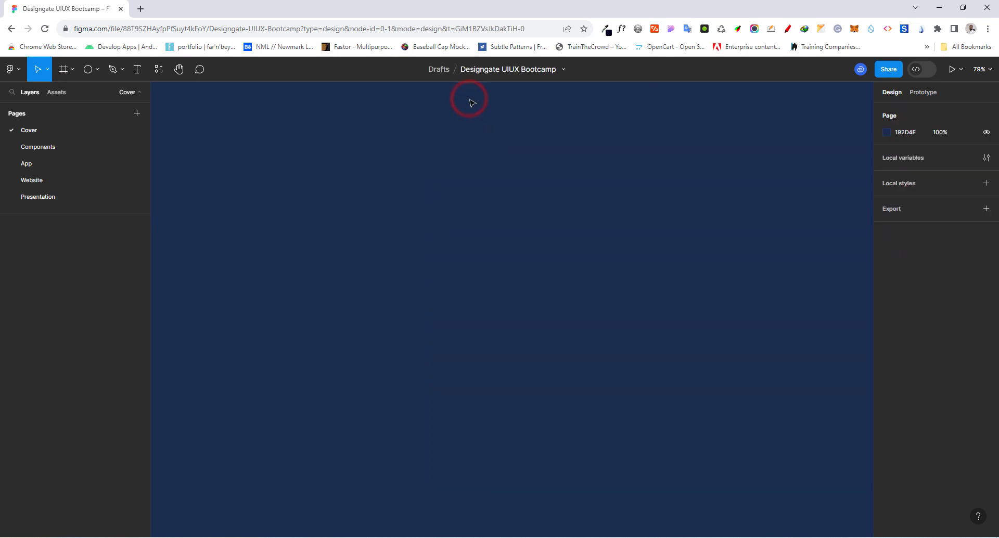
Examine the sizes offered by the Desktop, Presentation, Watch, Paper, Social media, Figma Community and Archive frame presets
{"action": "left_click", "coordinate": [65, 70]}
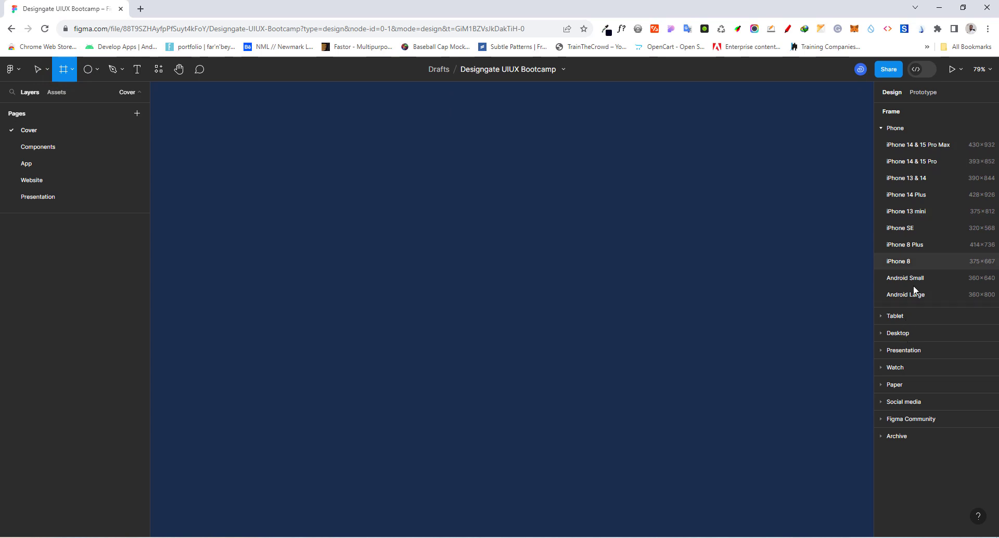
{"action": "left_click", "coordinate": [883, 333]}
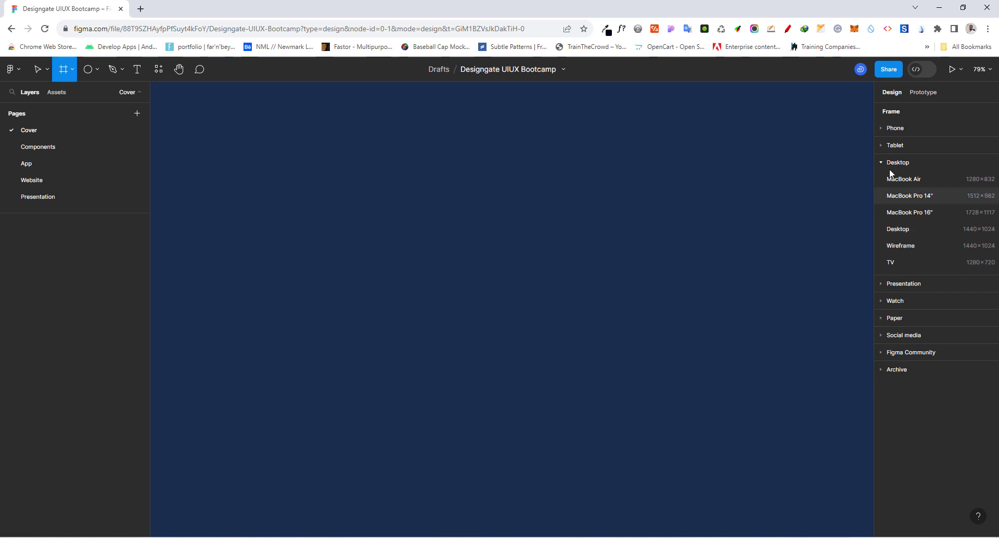
{"action": "left_click", "coordinate": [881, 163]}
{"action": "left_click", "coordinate": [881, 180]}
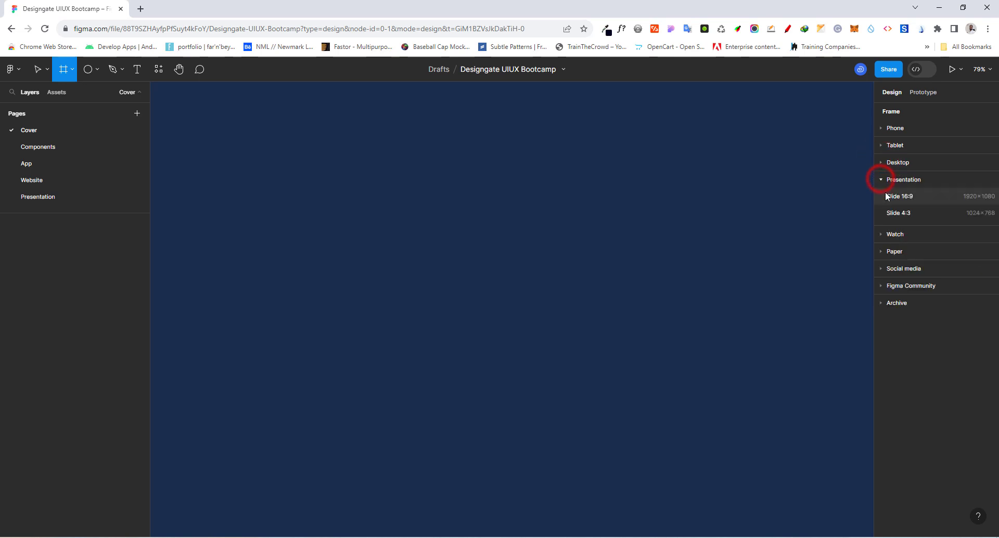
{"action": "left_click", "coordinate": [880, 180]}
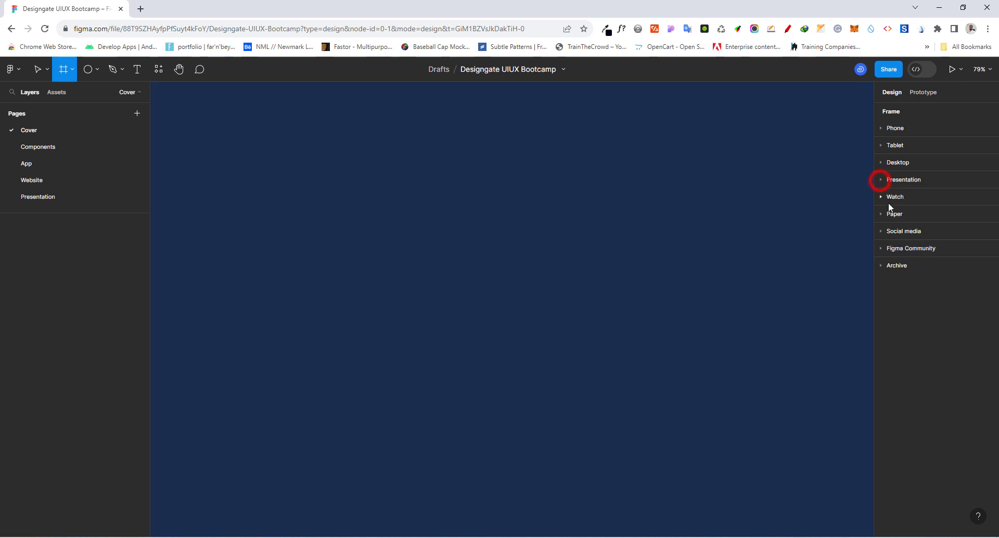
{"action": "left_click", "coordinate": [881, 196]}
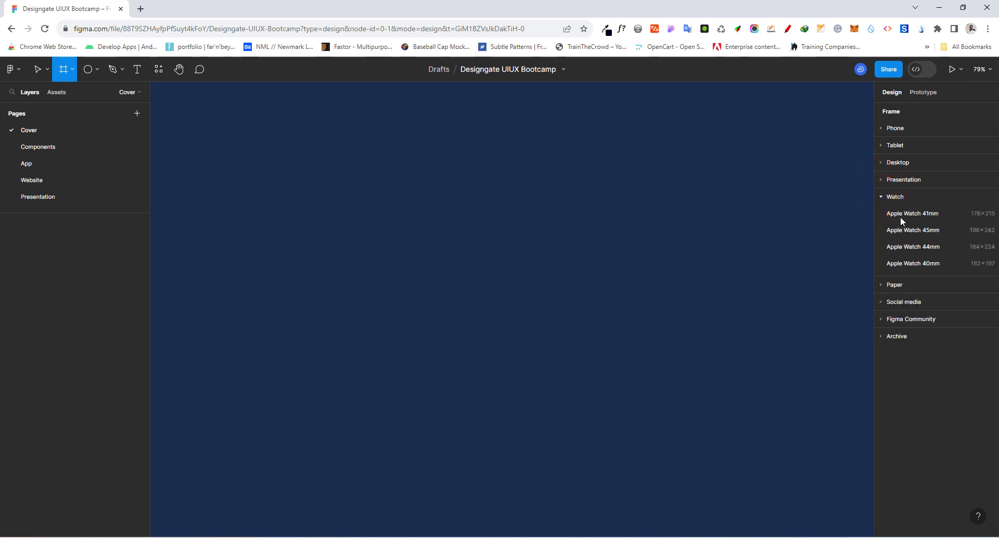
{"action": "left_click", "coordinate": [882, 196]}
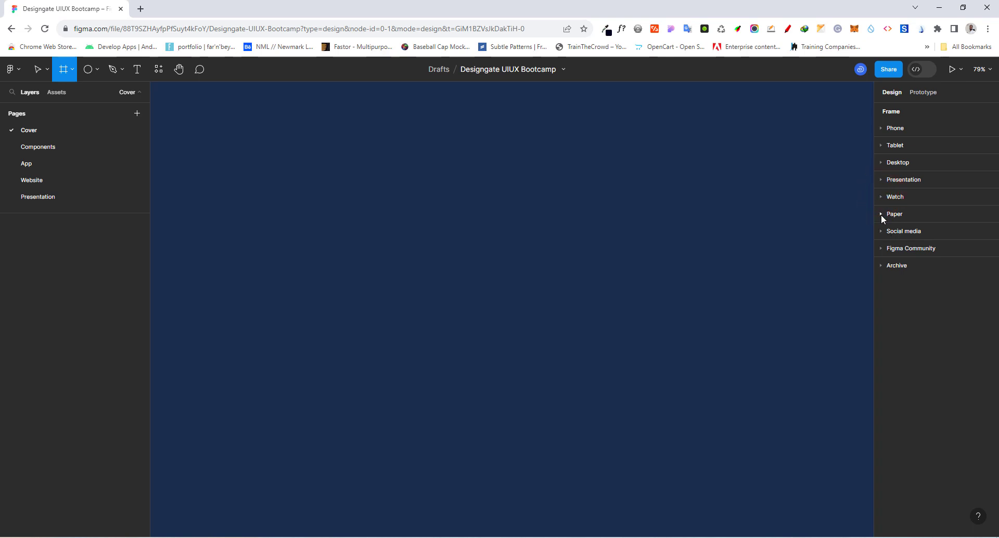
{"action": "left_click", "coordinate": [881, 214]}
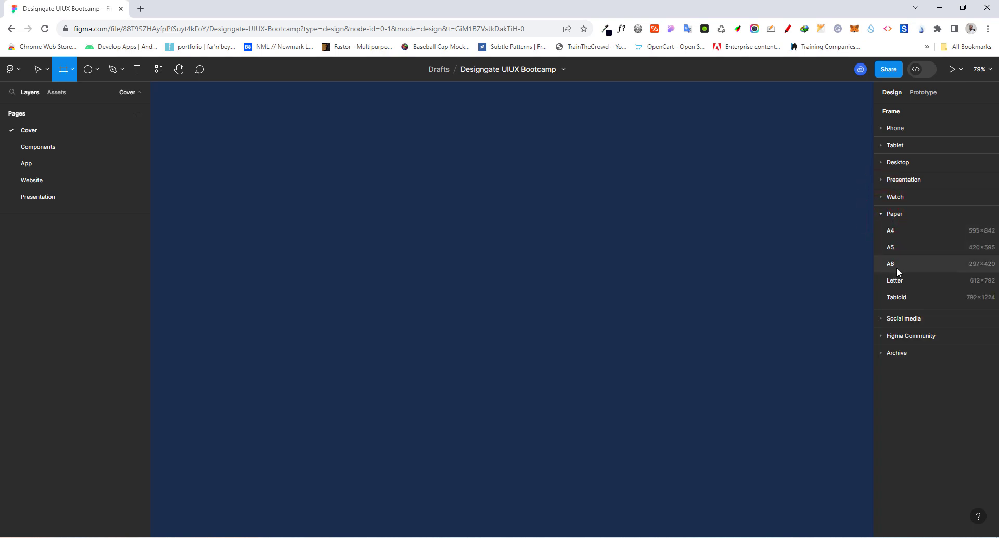
{"action": "left_click", "coordinate": [882, 214]}
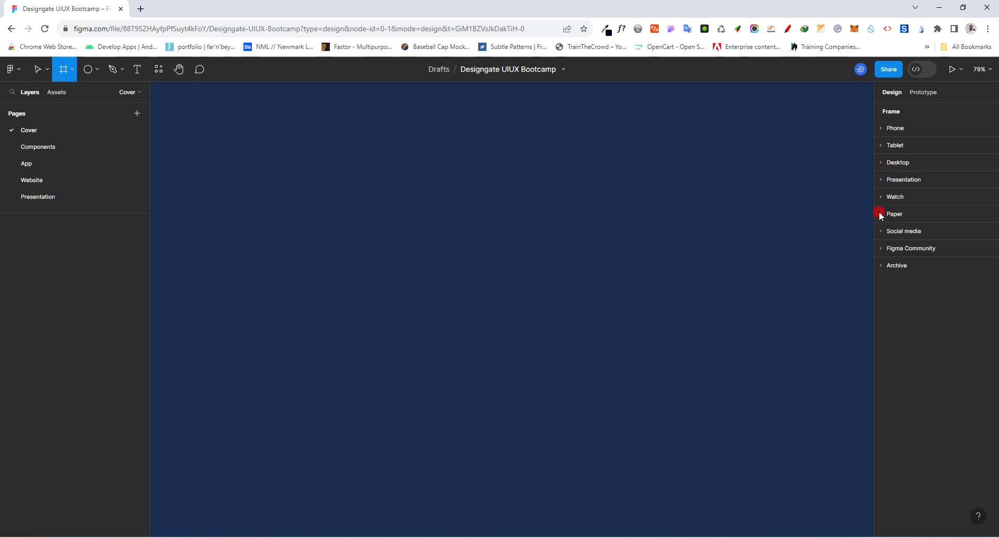
{"action": "left_click", "coordinate": [880, 230]}
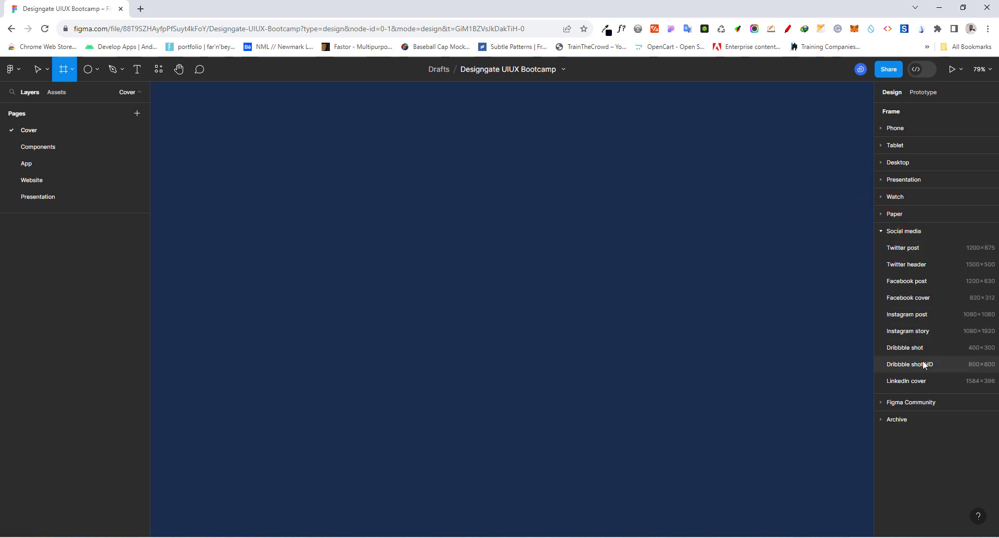
{"action": "left_click", "coordinate": [881, 232]}
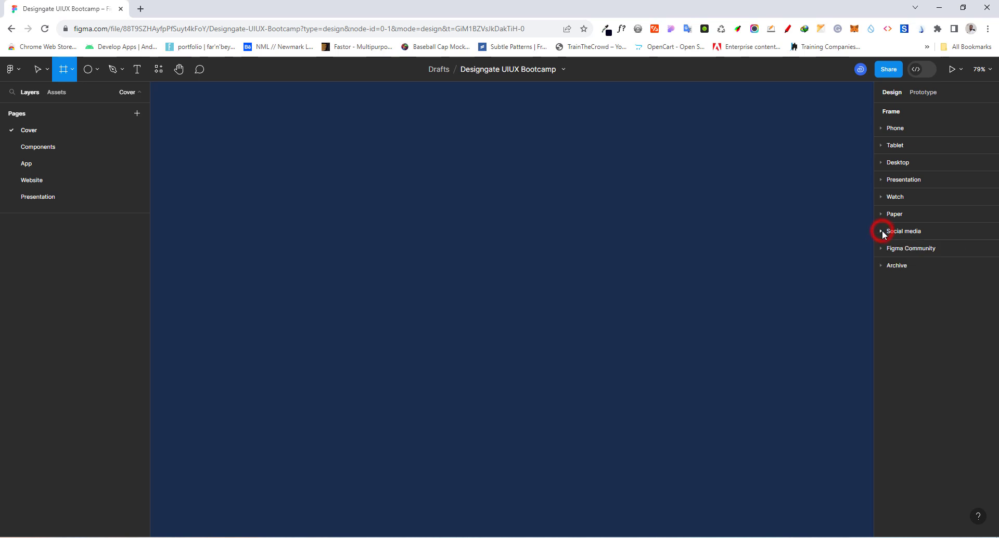
{"action": "left_click", "coordinate": [881, 248]}
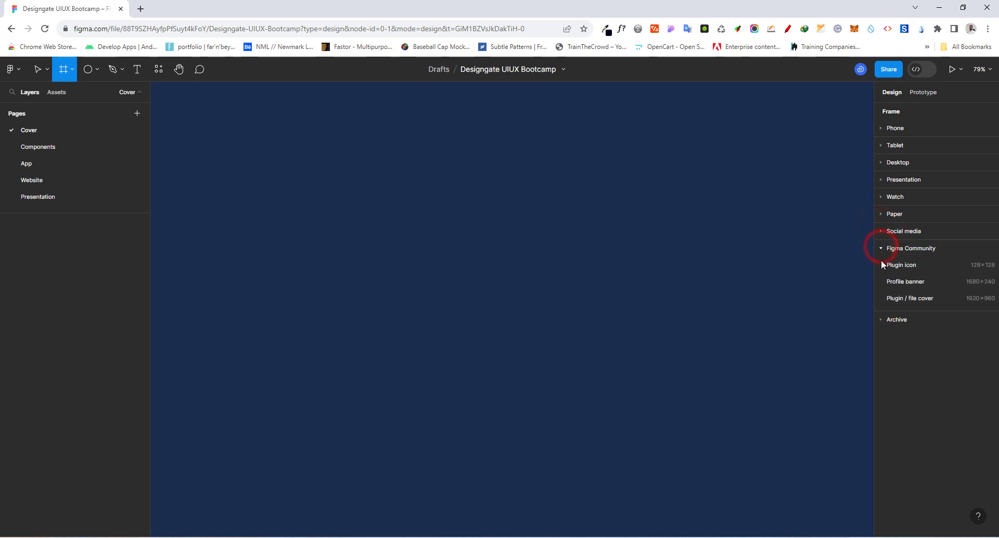
{"action": "left_click", "coordinate": [879, 318]}
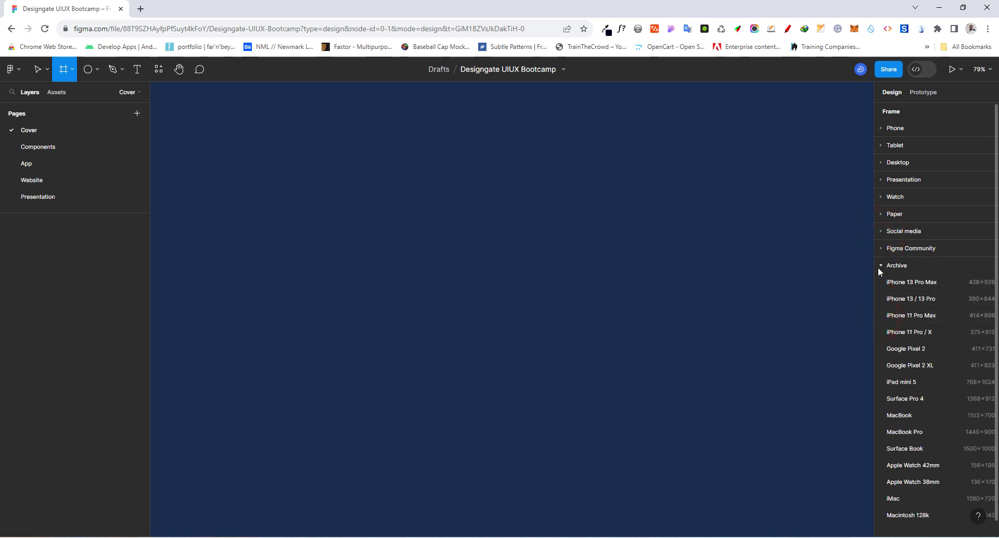
{"action": "scroll", "coordinate": [910, 317], "scroll_direction": "down", "scroll_amount": 1}
{"action": "scroll", "coordinate": [911, 312], "scroll_direction": "up", "scroll_amount": 1}
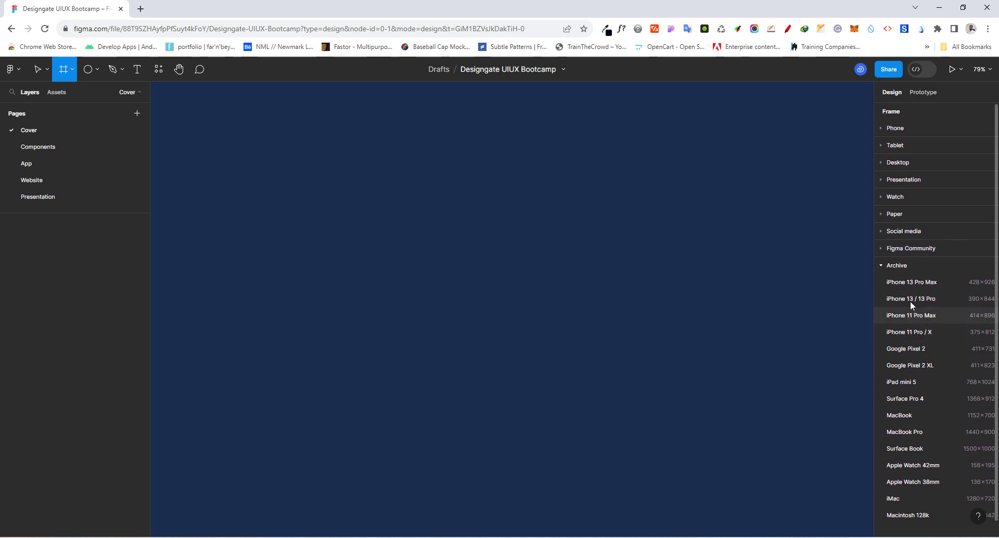
{"action": "left_click", "coordinate": [881, 266]}
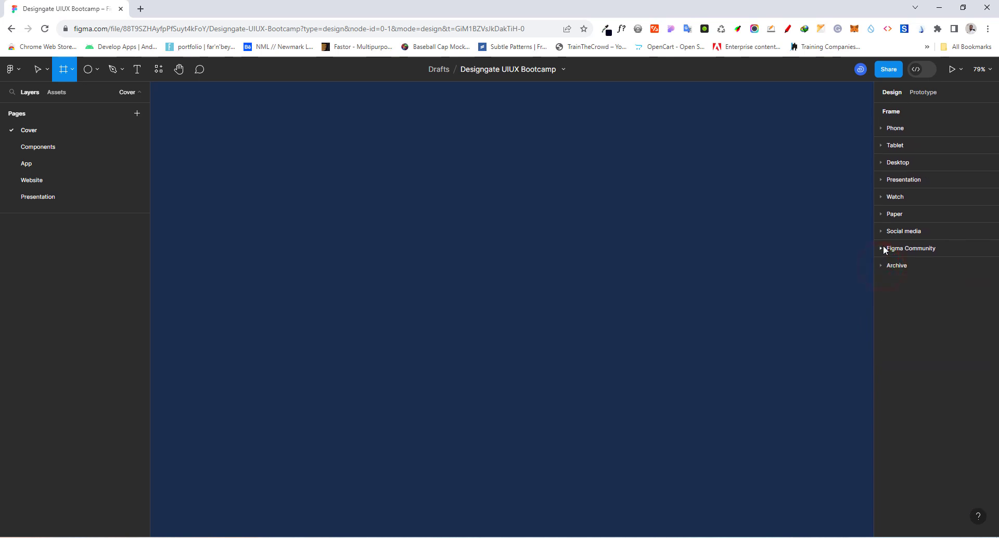
{"action": "left_click", "coordinate": [882, 247]}
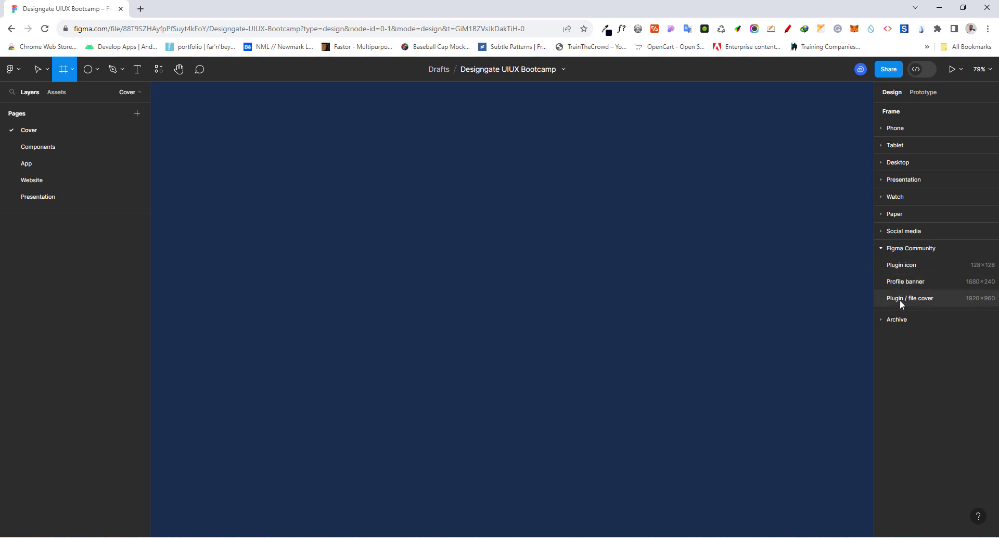
{"action": "left_click", "coordinate": [883, 248]}
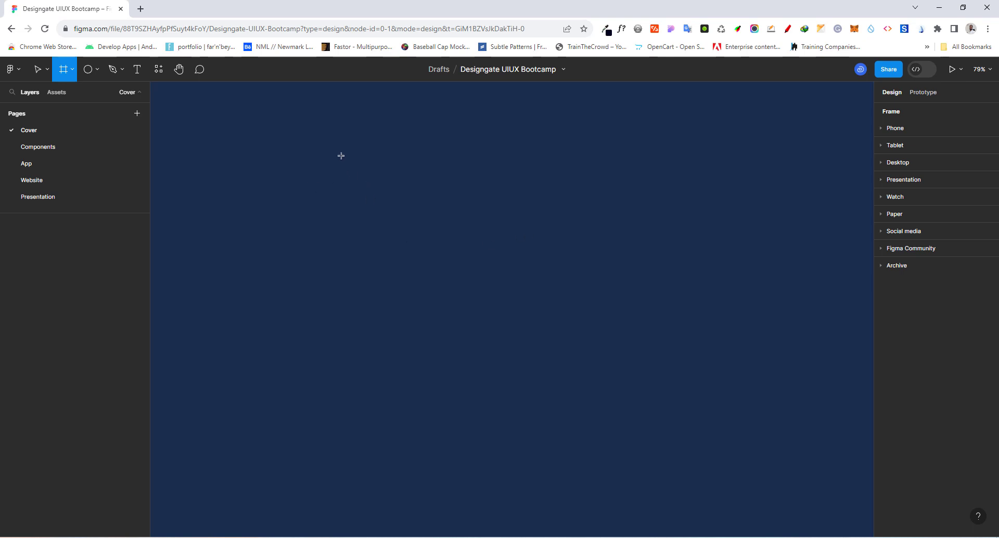
Draw a custom frame about 1031 × 635 on the Cover page and set its size to 900 × 410
{"action": "left_click_drag", "start_coordinate": [341, 125], "coordinate": [763, 385]}
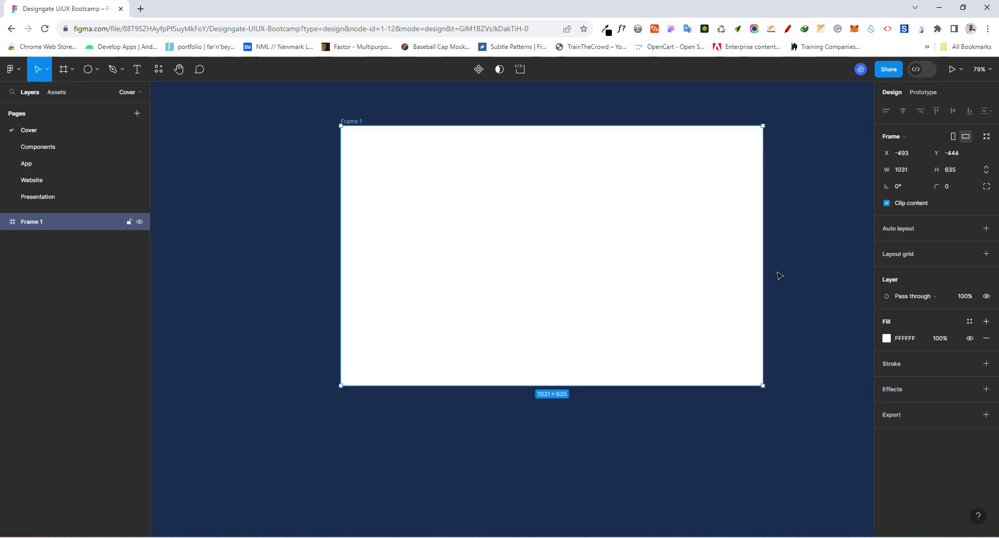
{"action": "left_click", "coordinate": [902, 176]}
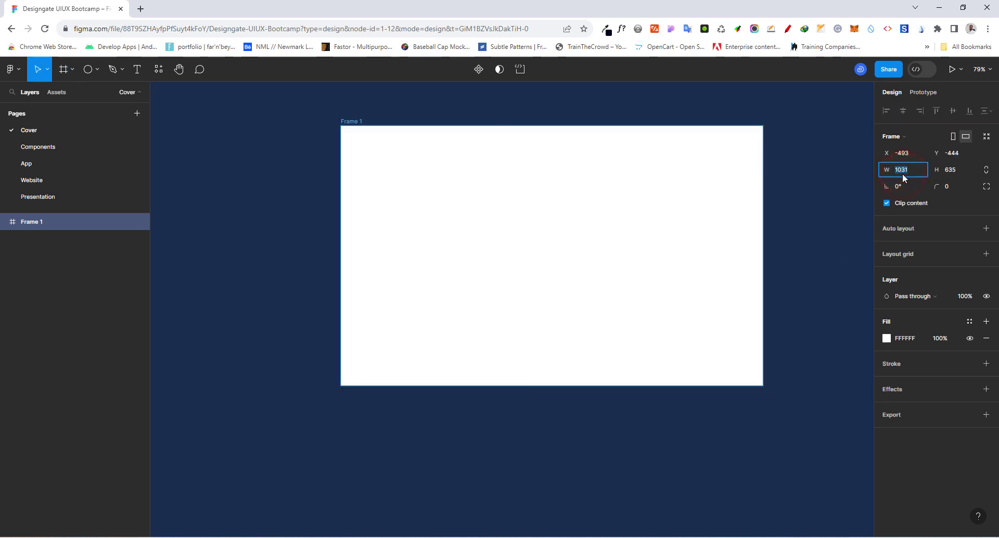
{"action": "type", "text": "900"}
{"action": "left_click", "coordinate": [950, 171]}
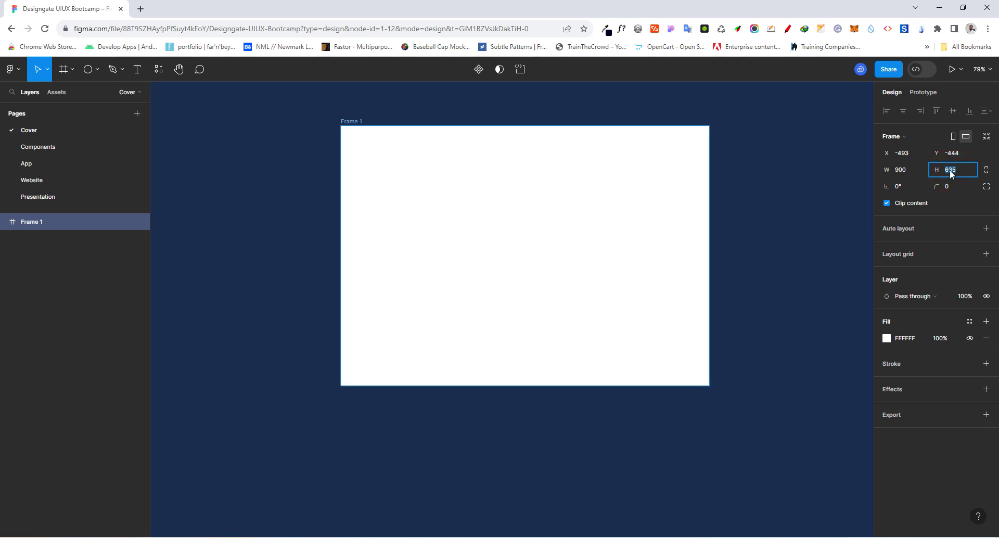
{"action": "type", "text": "410"}
{"action": "key", "text": "Return"}
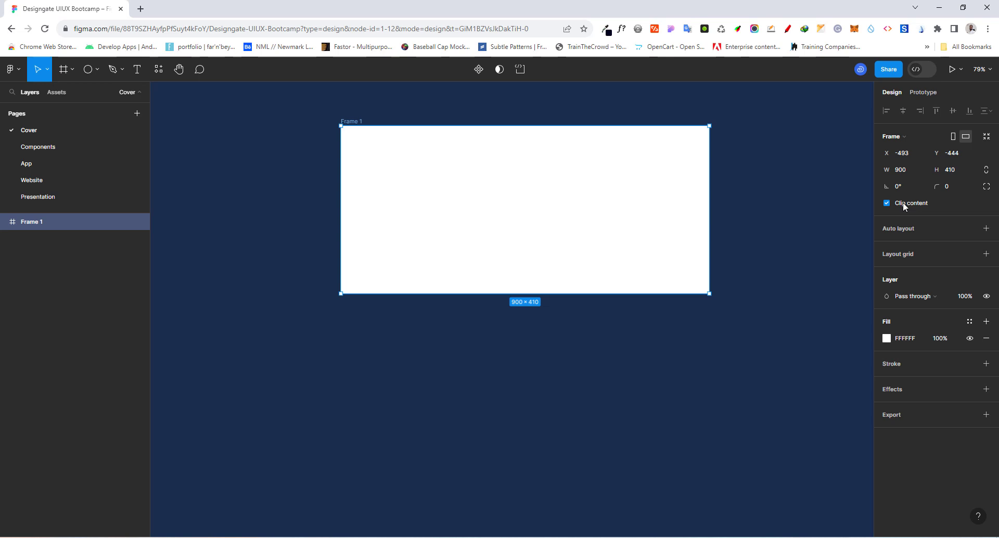
Draw an ellipse about 322 × 318 outside the white frame, beyond its lower-right corner
{"action": "left_click", "coordinate": [88, 69]}
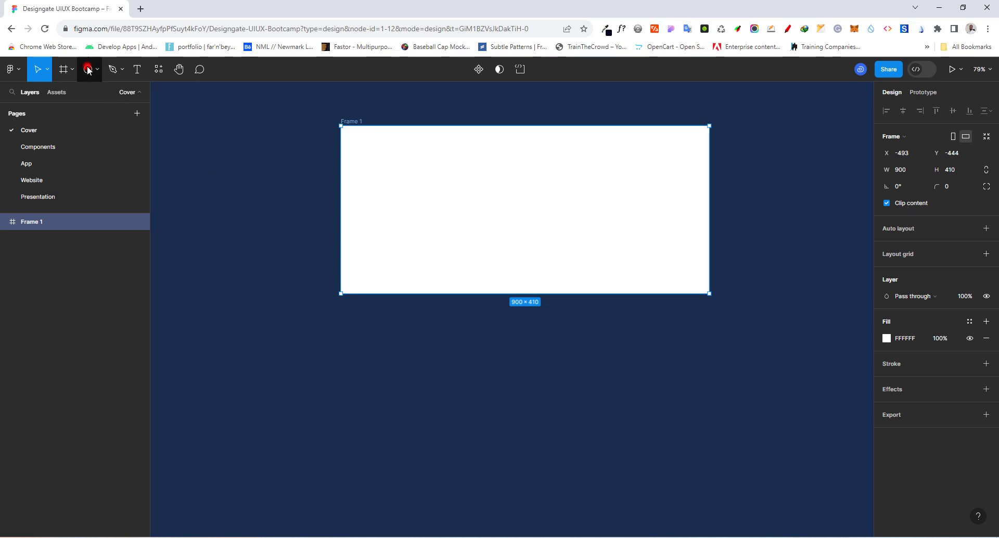
{"action": "mouse_move", "coordinate": [726, 235]}
{"action": "left_mouse_down"}
{"action": "mouse_move", "coordinate": [825, 346]}
{"action": "mouse_move", "coordinate": [857, 365]}
{"action": "left_mouse_up"}
{"action": "left_click", "coordinate": [528, 238]}
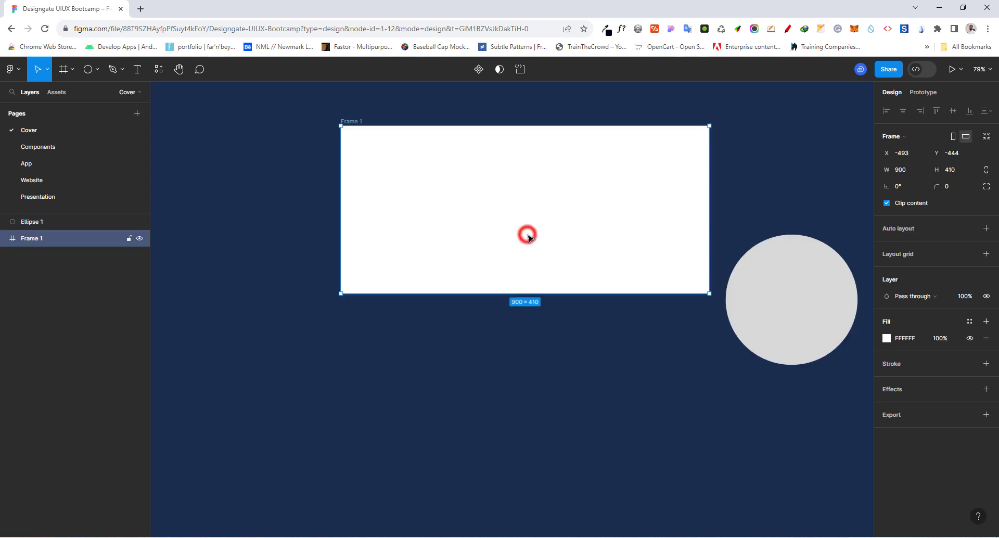
{"action": "left_click", "coordinate": [29, 240]}
{"action": "double_click", "coordinate": [29, 239]}
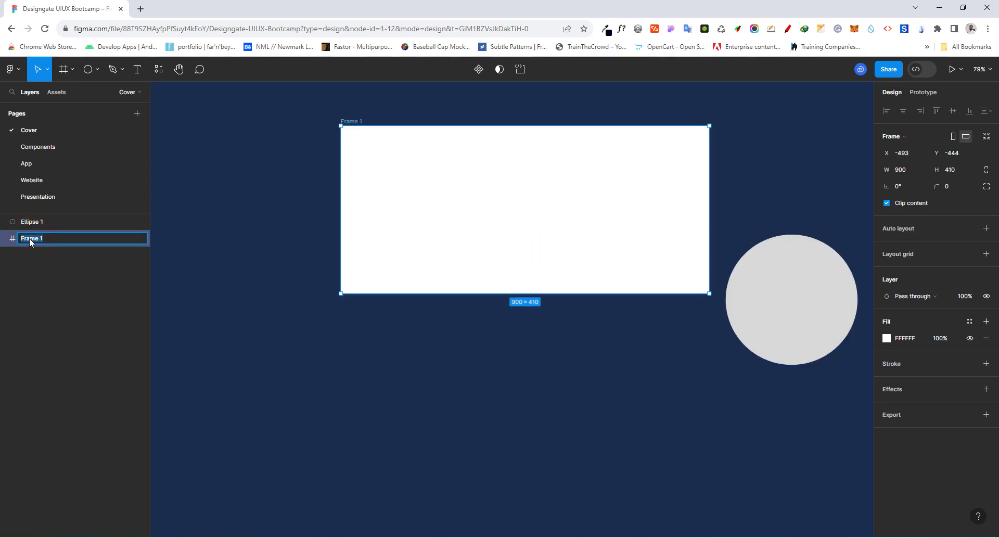
{"action": "type", "text": "P"}
{"action": "type", "text": "Frame 1"}
{"action": "key", "text": "Return"}
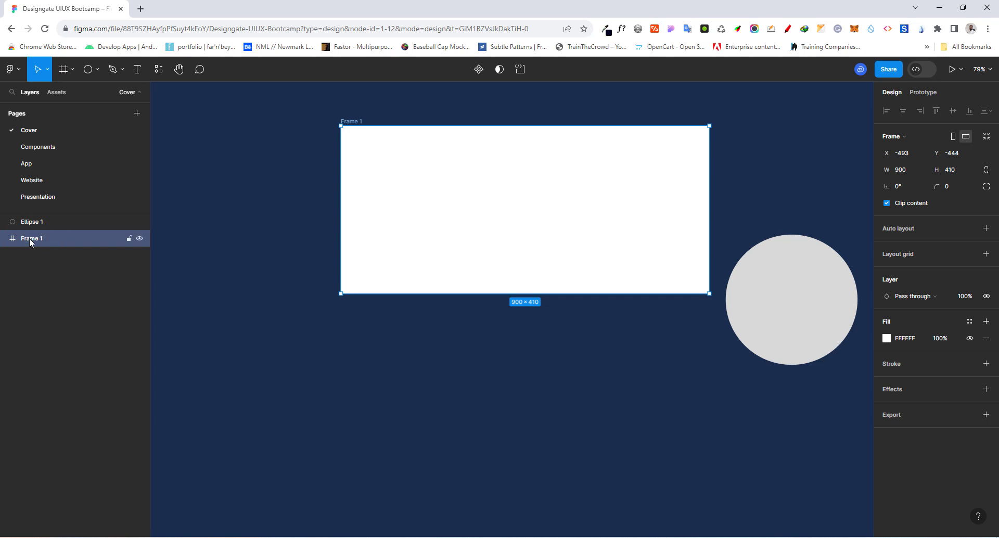
Change the ellipse's fill to the red E71010
{"action": "left_click", "coordinate": [786, 322]}
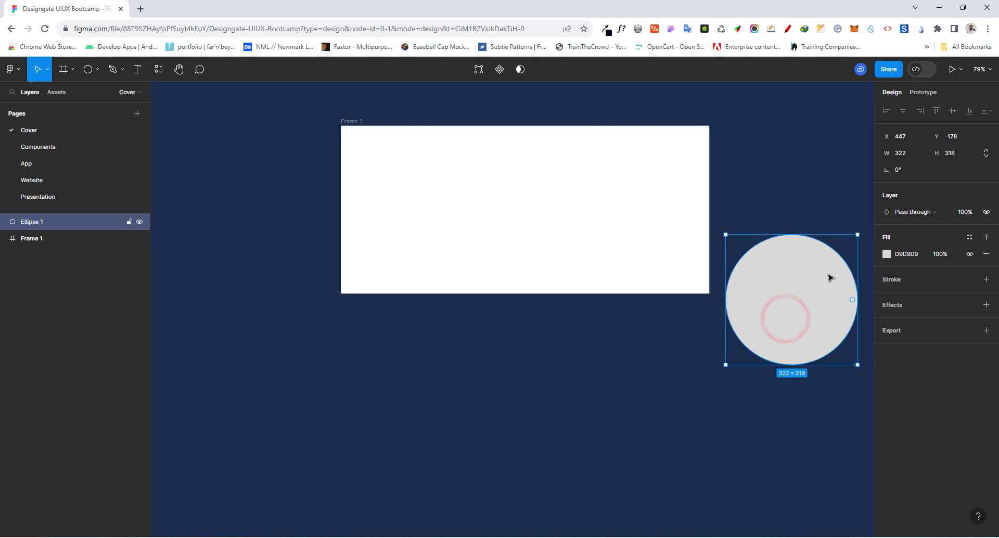
{"action": "left_click", "coordinate": [886, 254]}
{"action": "left_click", "coordinate": [865, 281]}
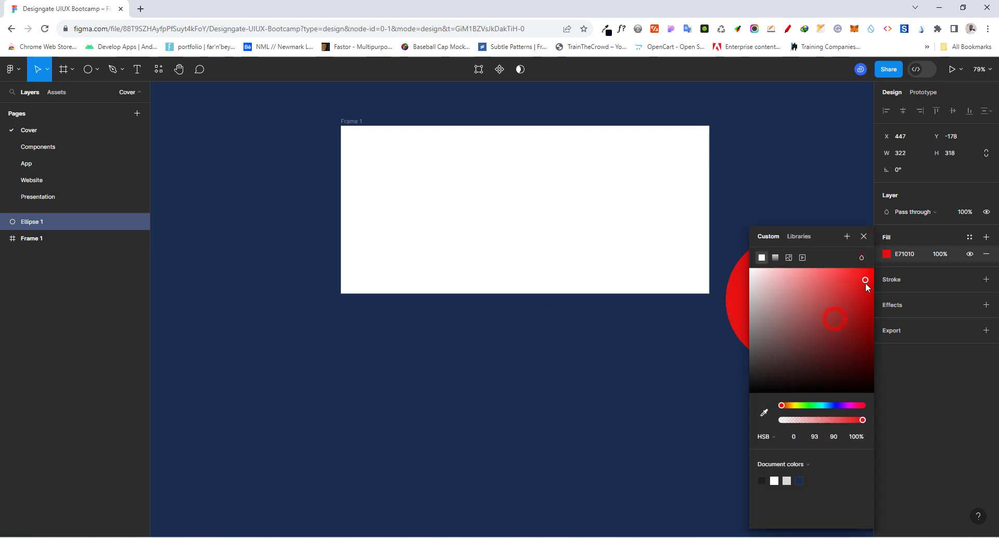
{"action": "left_click", "coordinate": [694, 326]}
Move the red ellipse into the white frame, placing it at about X 442, Y 37
{"action": "left_click", "coordinate": [799, 303]}
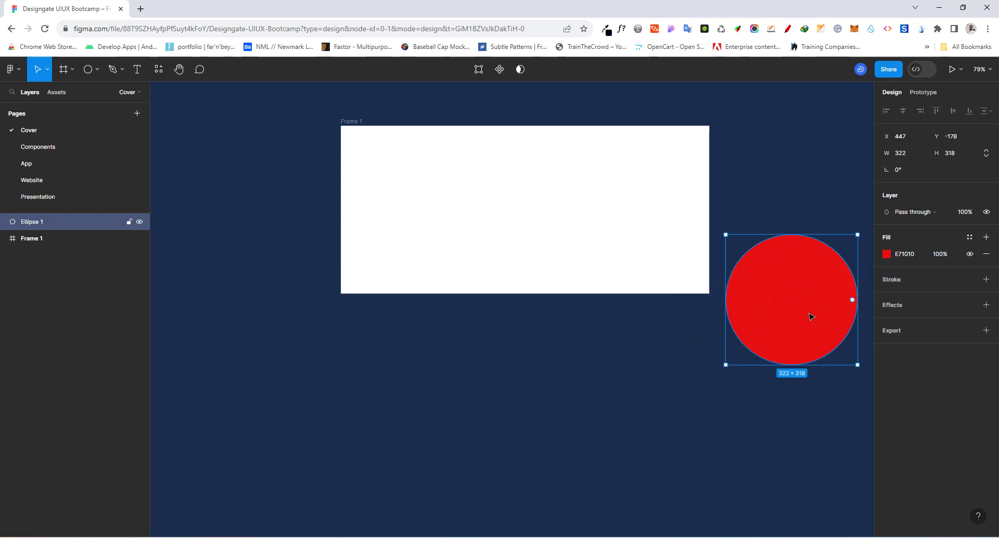
{"action": "left_click_drag", "start_coordinate": [810, 314], "coordinate": [572, 222]}
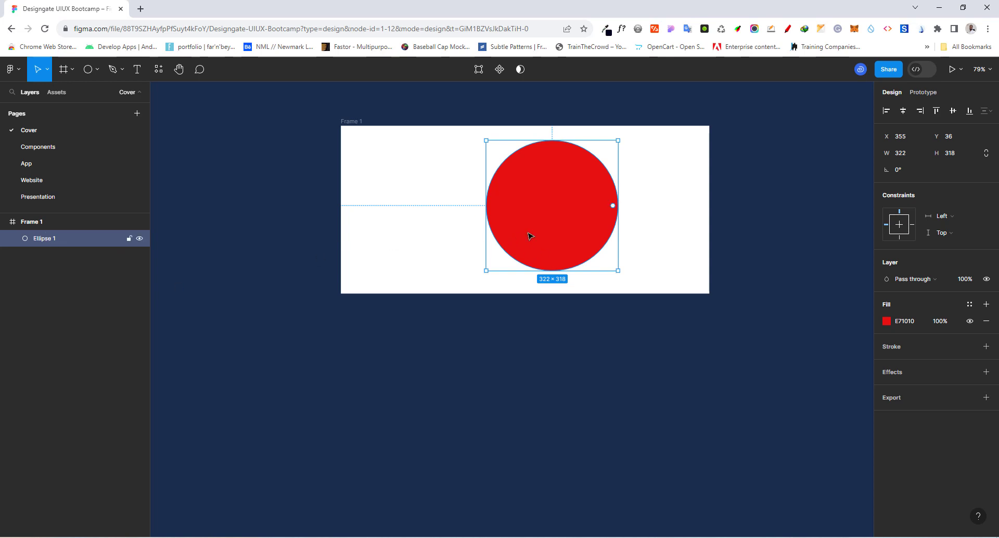
{"action": "left_click_drag", "start_coordinate": [536, 227], "coordinate": [562, 220]}
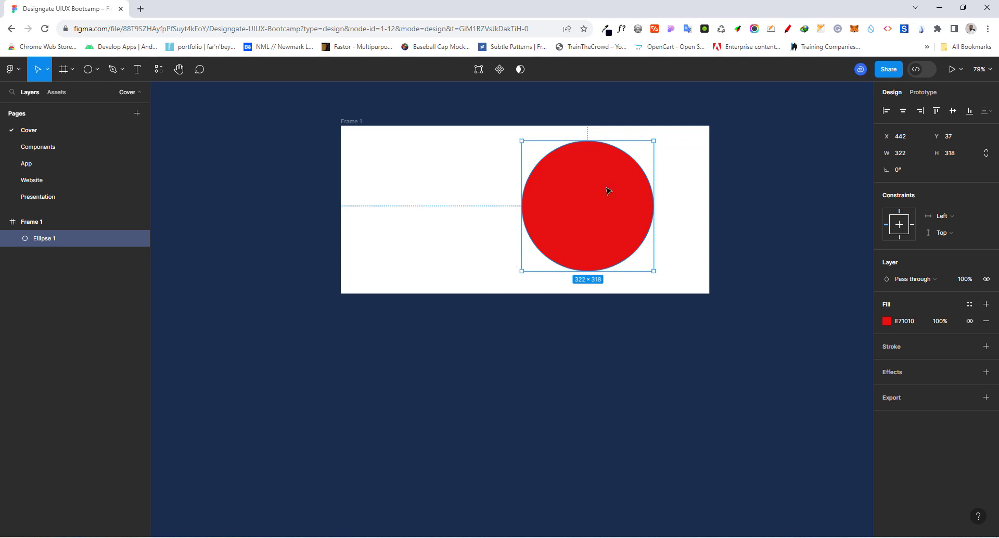
Try aligning the ellipse to the frame's left edge, horizontal centre, right edge, top edge, vertical centre and bottom edge
{"action": "left_click", "coordinate": [886, 111]}
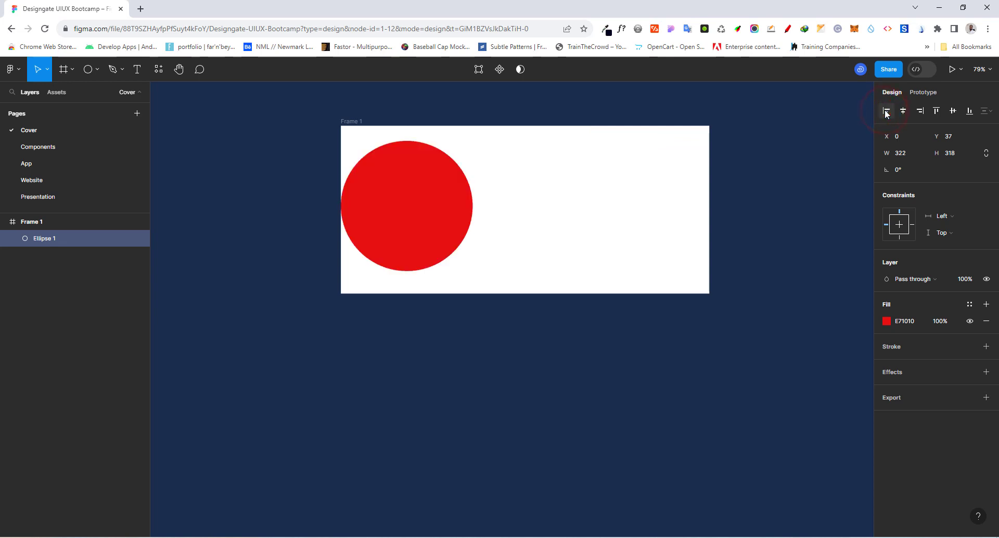
{"action": "left_click", "coordinate": [902, 111]}
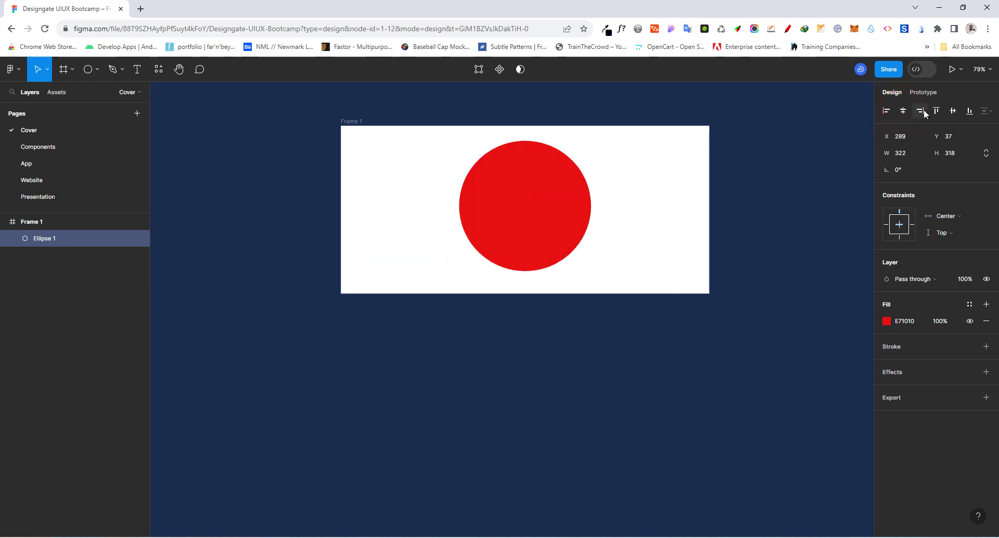
{"action": "left_click", "coordinate": [923, 112]}
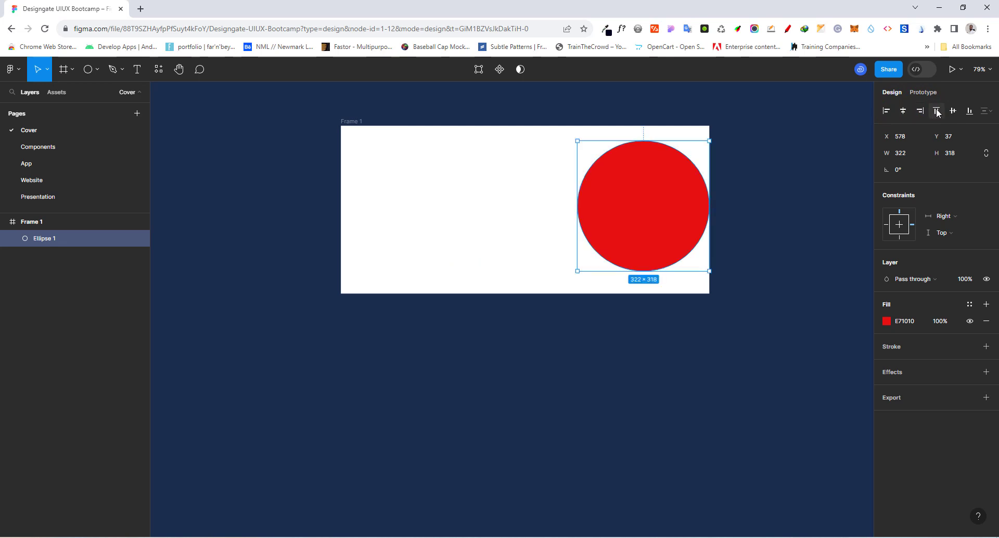
{"action": "left_click", "coordinate": [936, 111]}
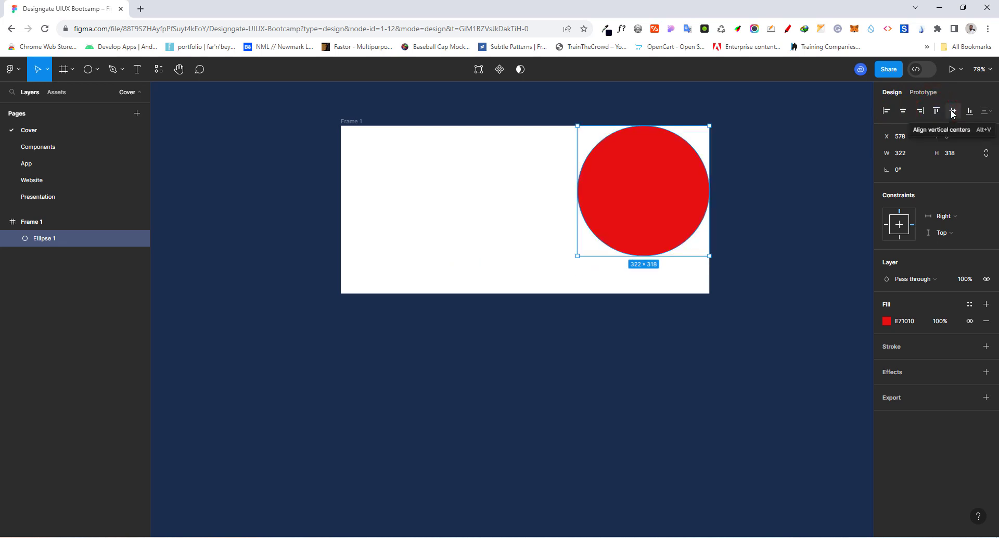
{"action": "left_click", "coordinate": [953, 111]}
{"action": "left_click", "coordinate": [969, 112]}
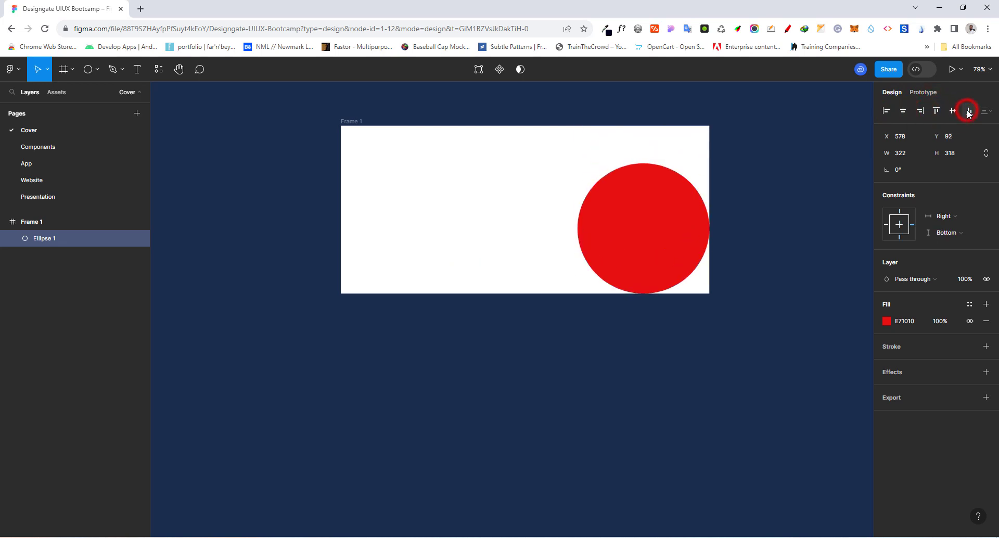
Centre the red ellipse horizontally and vertically within the frame
{"action": "left_click", "coordinate": [902, 112]}
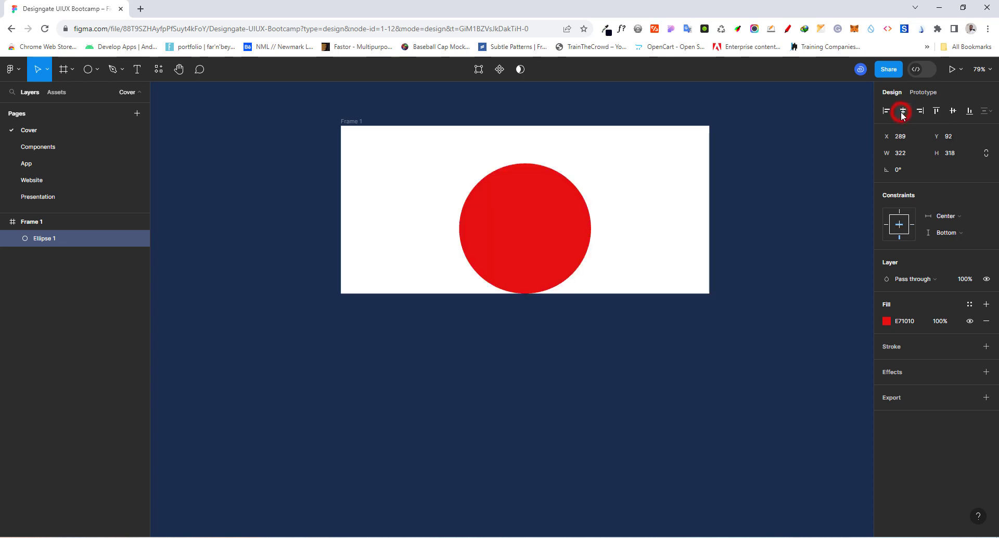
{"action": "left_click", "coordinate": [954, 111]}
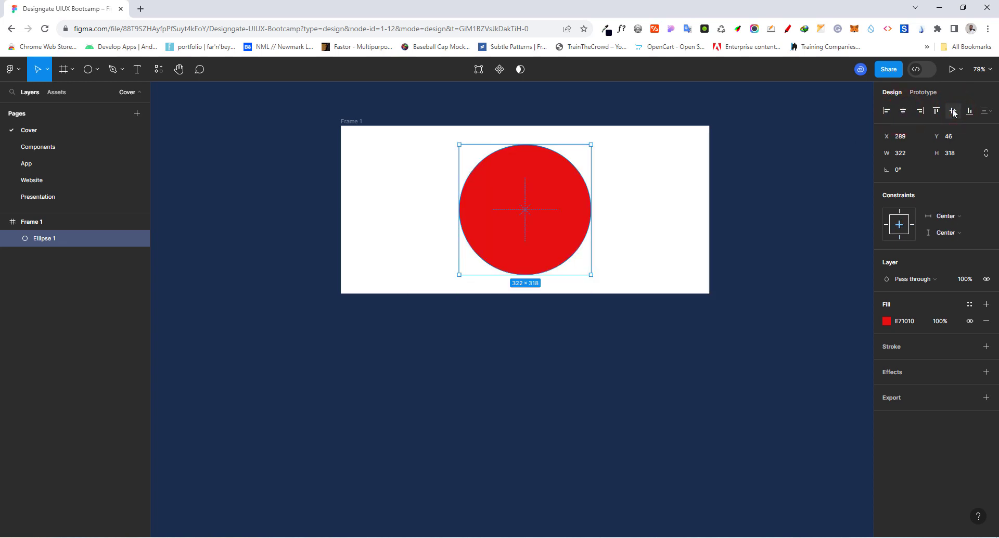